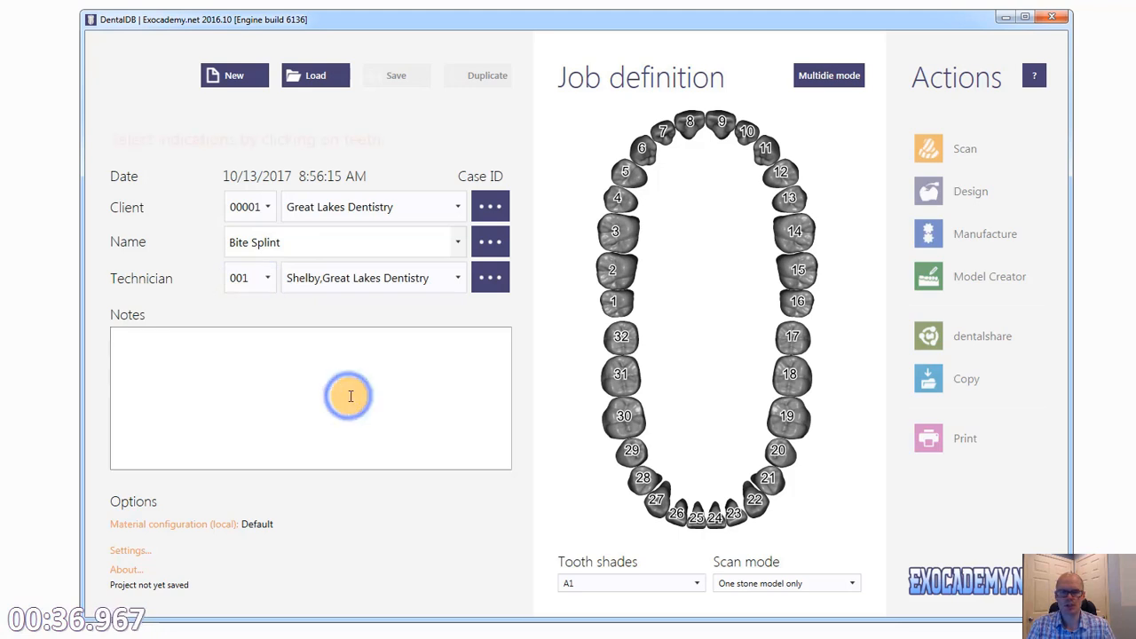
Assign a PMMA bite splint to tooth 2 with the default 0.3 mm minimal thickness.
click(611, 277)
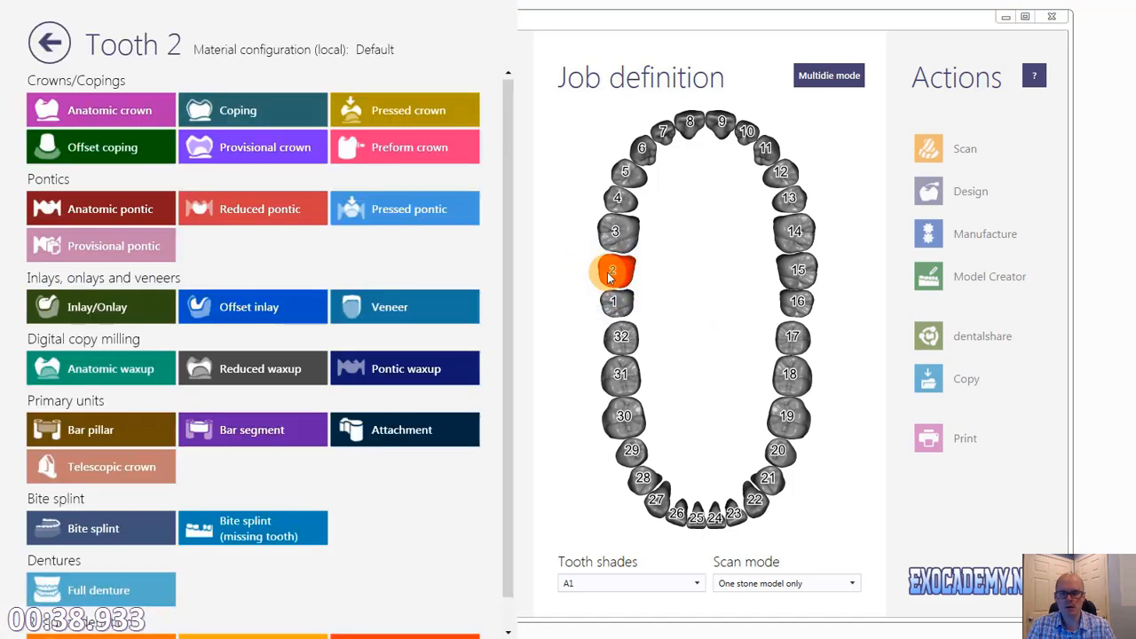
click(71, 530)
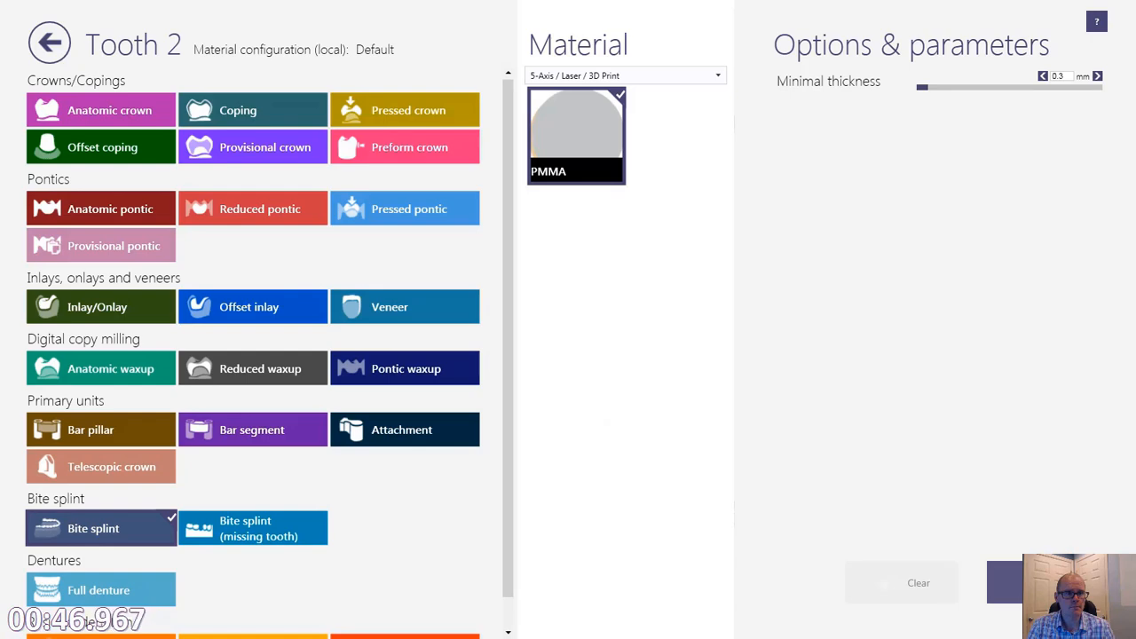
click(1002, 582)
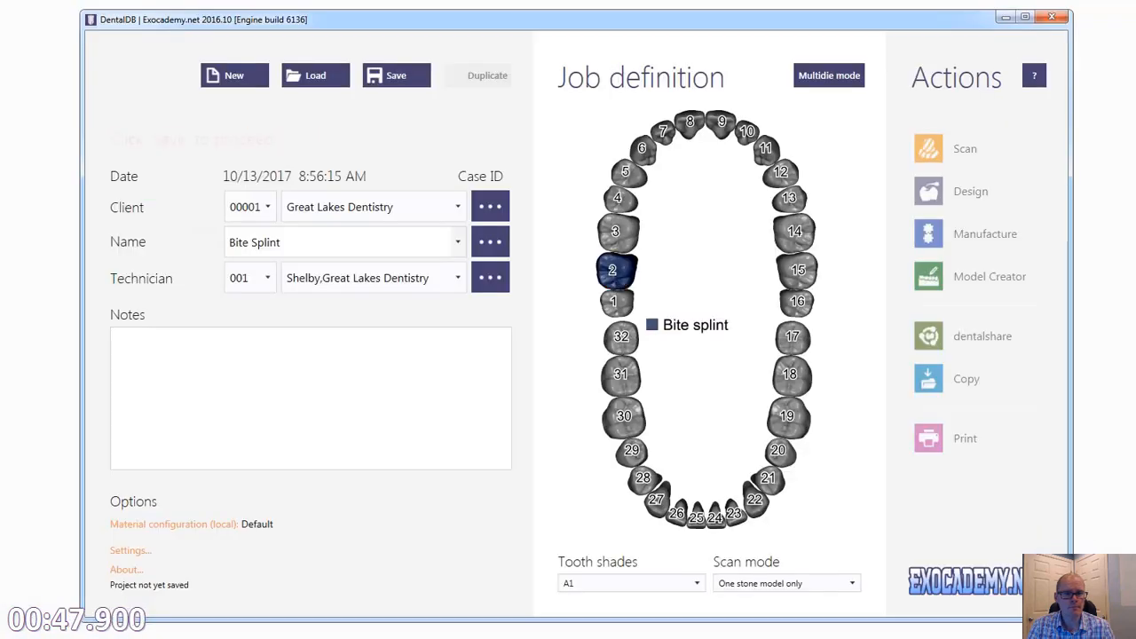
Define tooth 31 as the healthy antagonist.
click(620, 379)
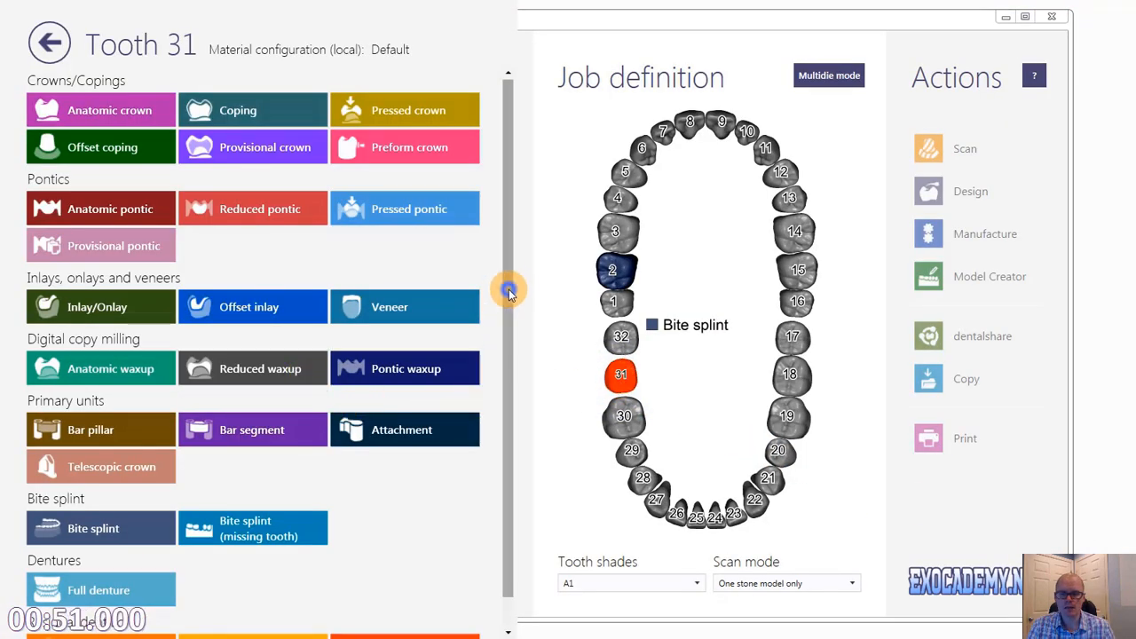
scroll(507, 293, down, 1)
click(51, 625)
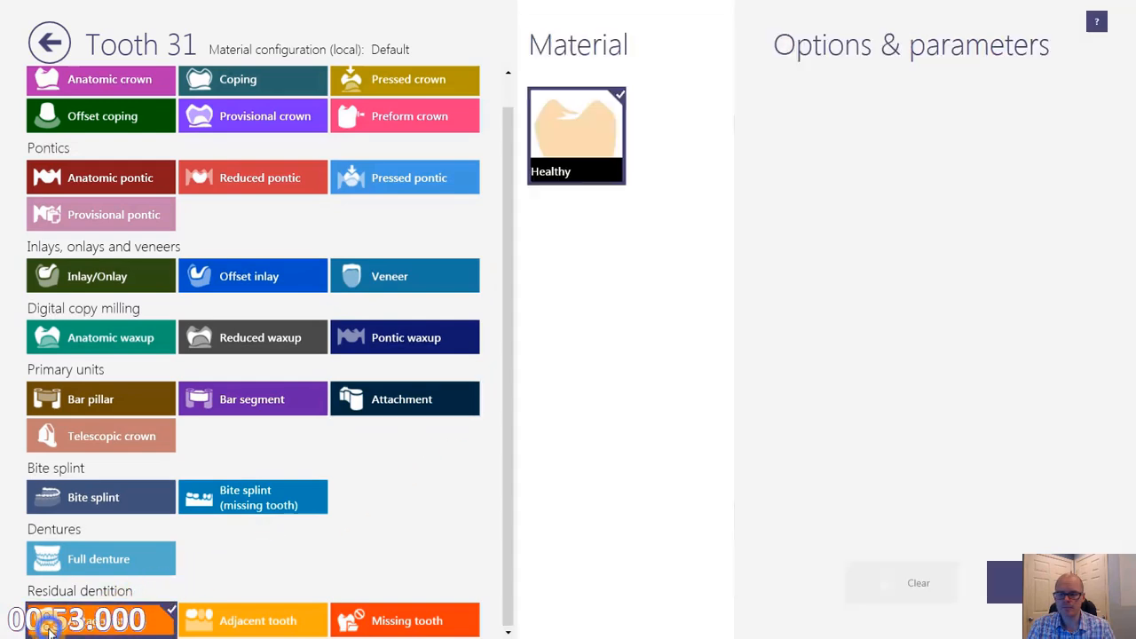
click(1040, 583)
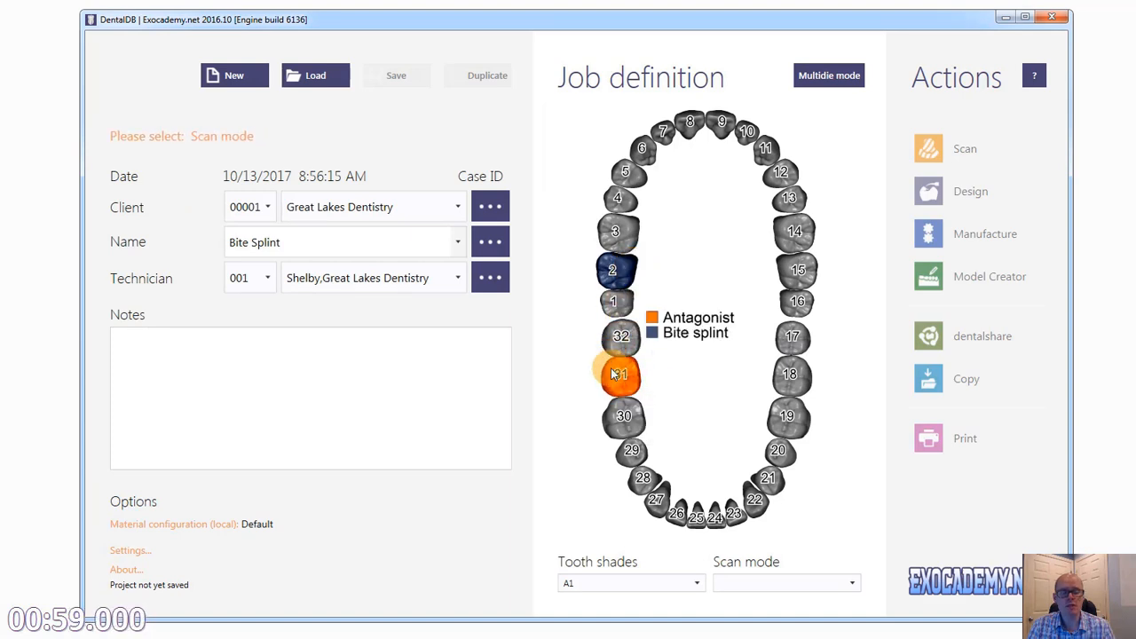
mouse_move(612, 374)
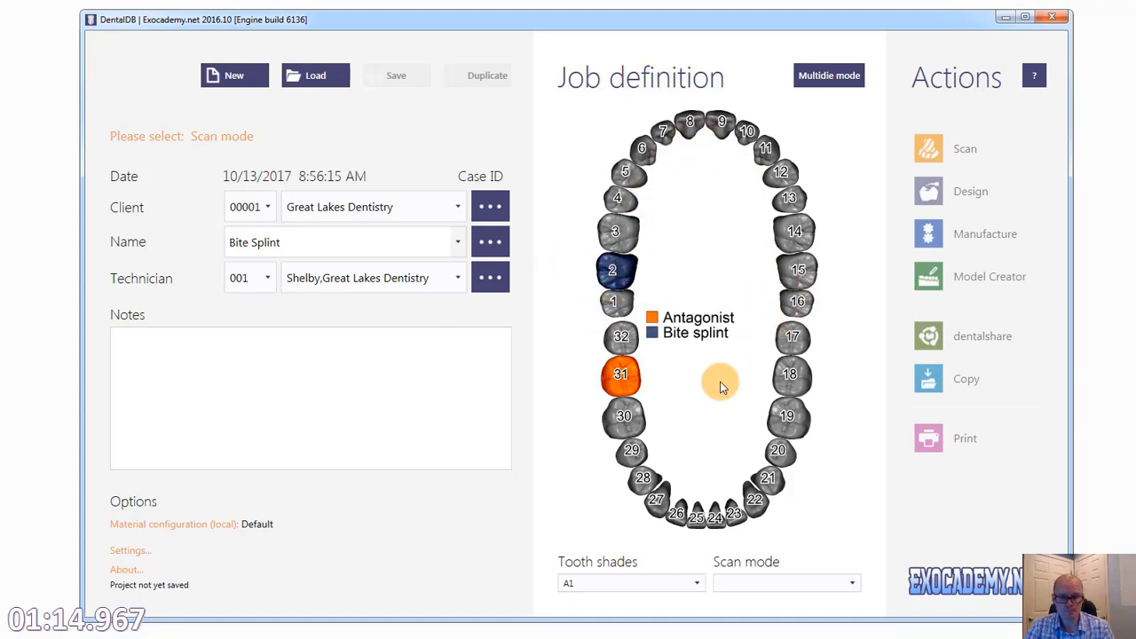
Set the scan mode to "Two stone models, in articulator P" and save the project.
click(846, 584)
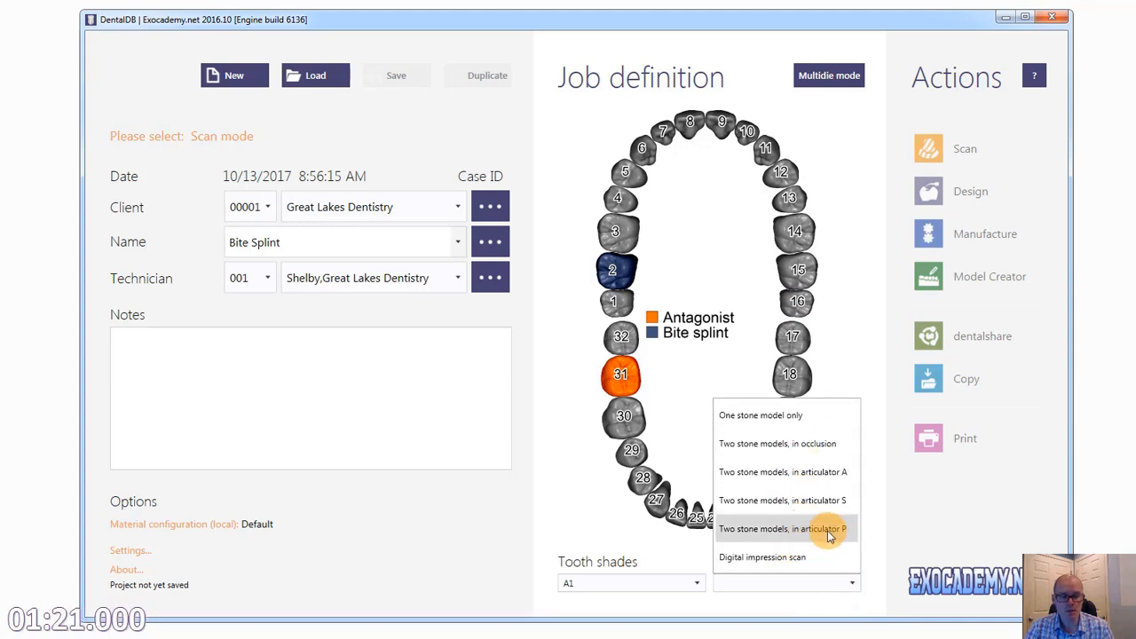
click(815, 530)
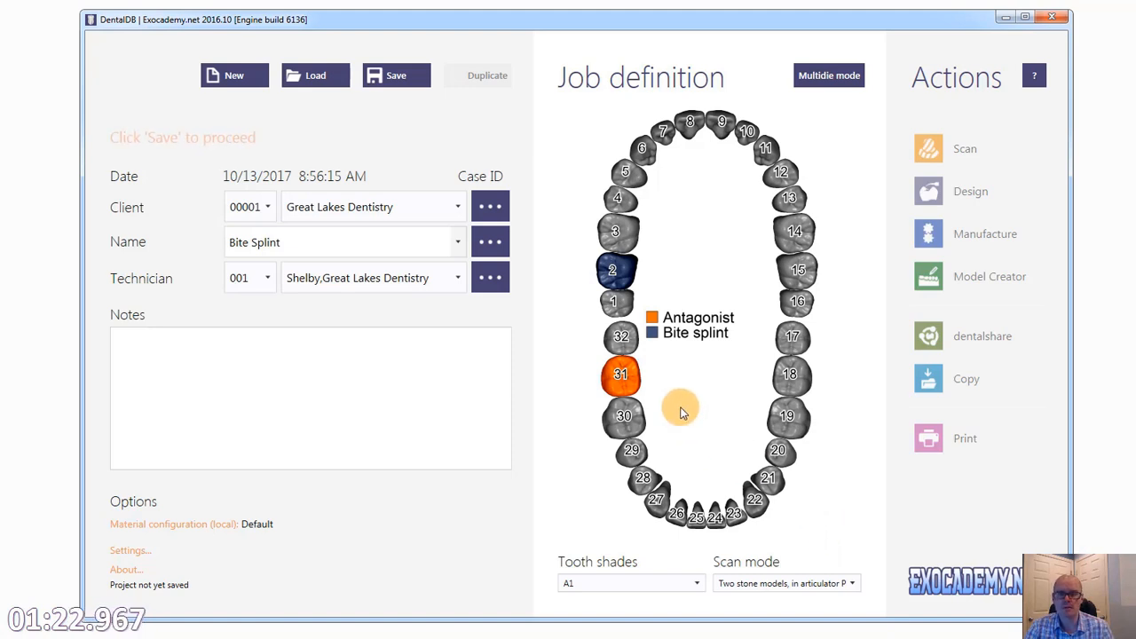
click(396, 78)
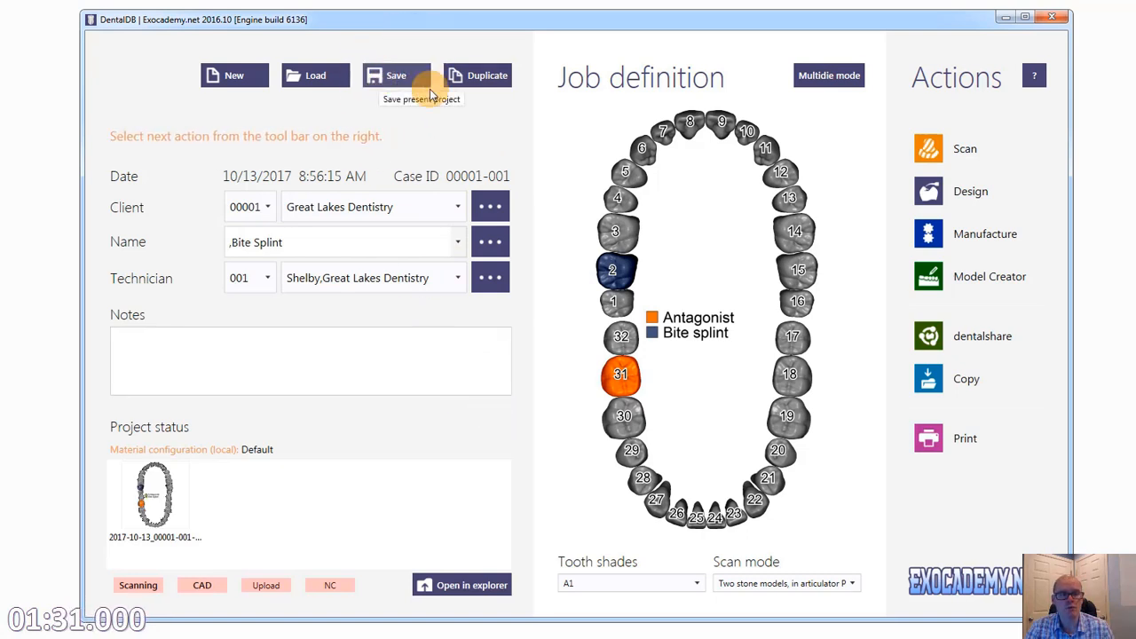
Start the design in DentalCAD, loading BiteSplint-UpperJaw.stl as the upper jaw scan and BiteSplint-LowerJaw.stl as the lower antagonist.
click(1016, 193)
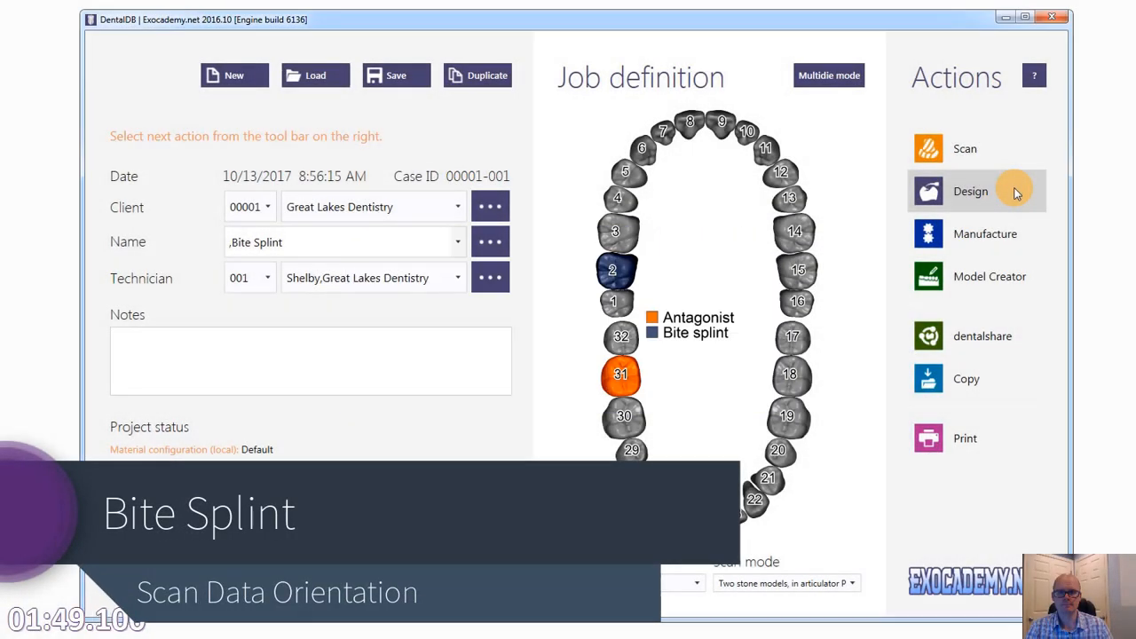
click(1016, 194)
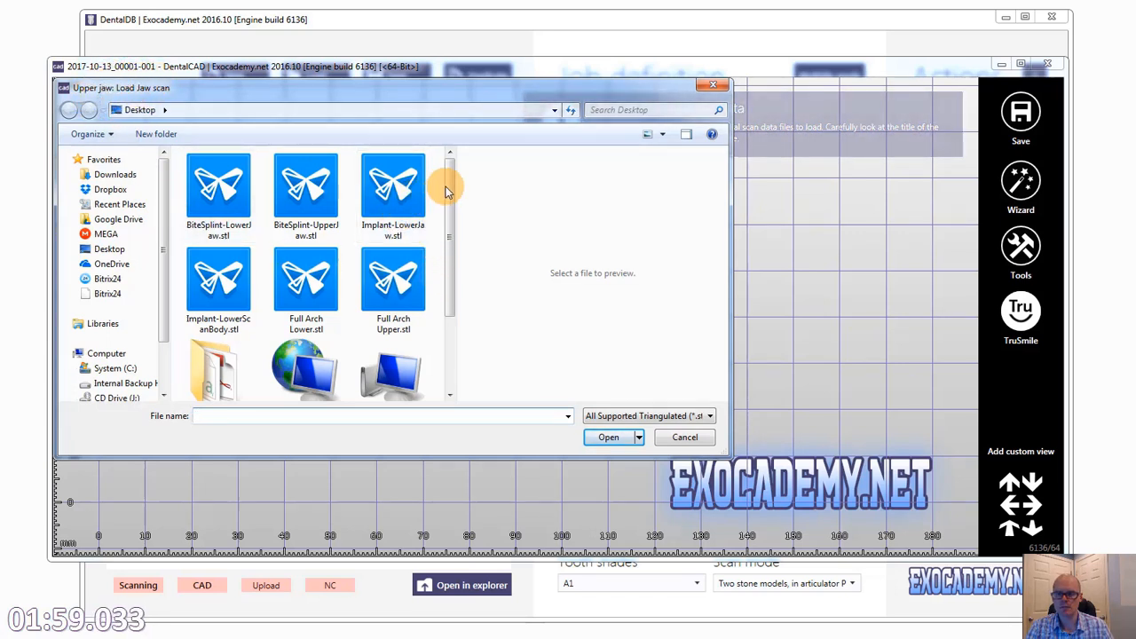
click(307, 200)
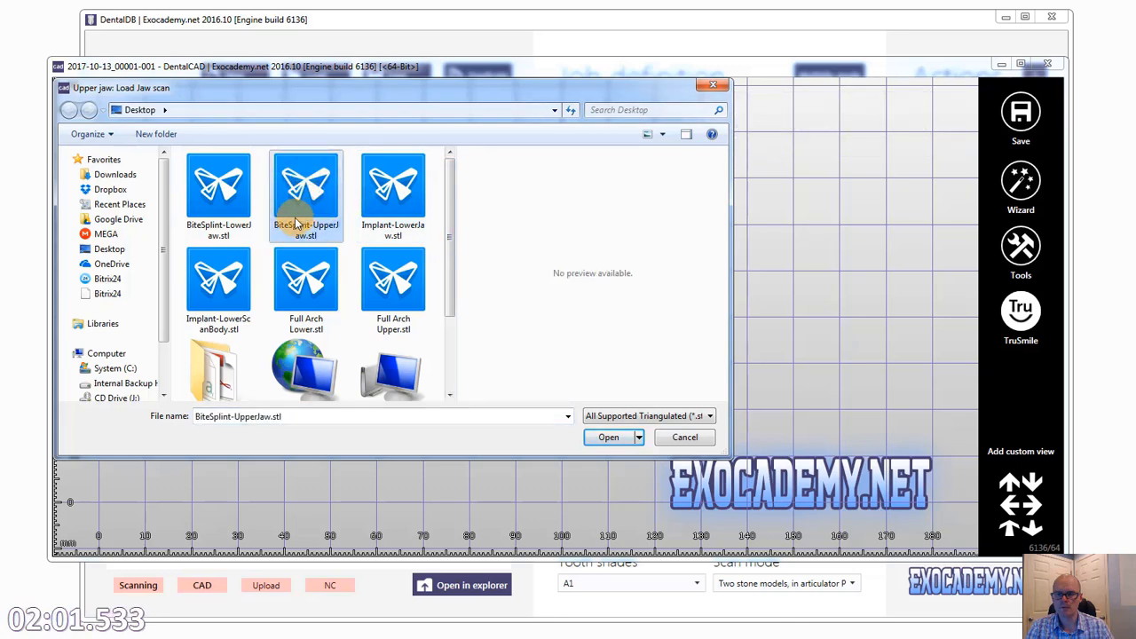
click(607, 439)
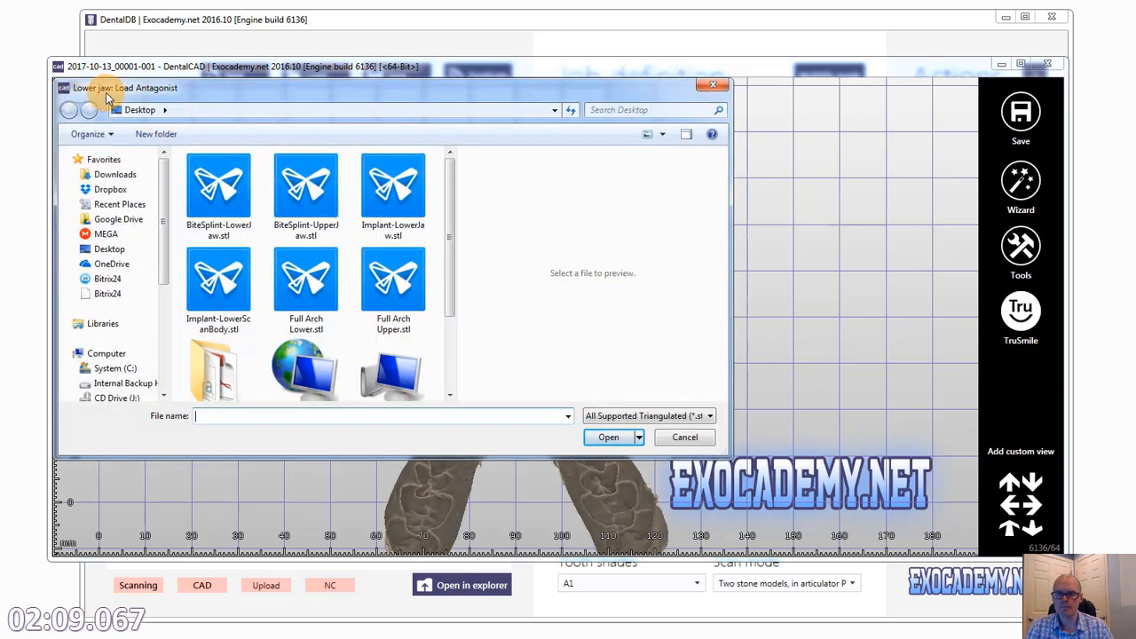
click(220, 188)
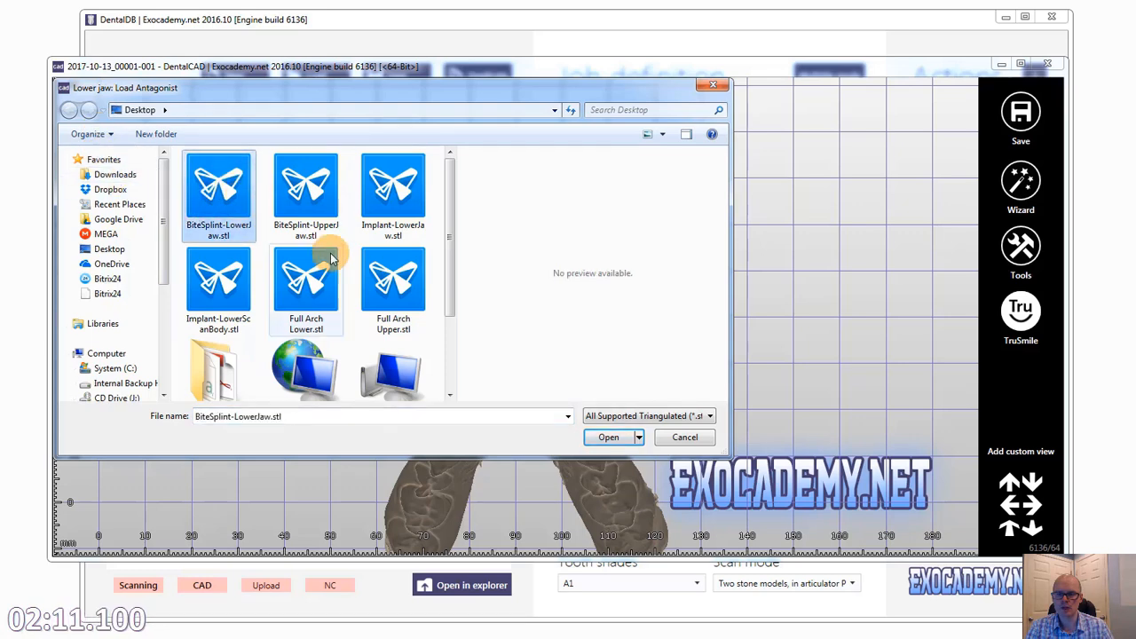
click(611, 436)
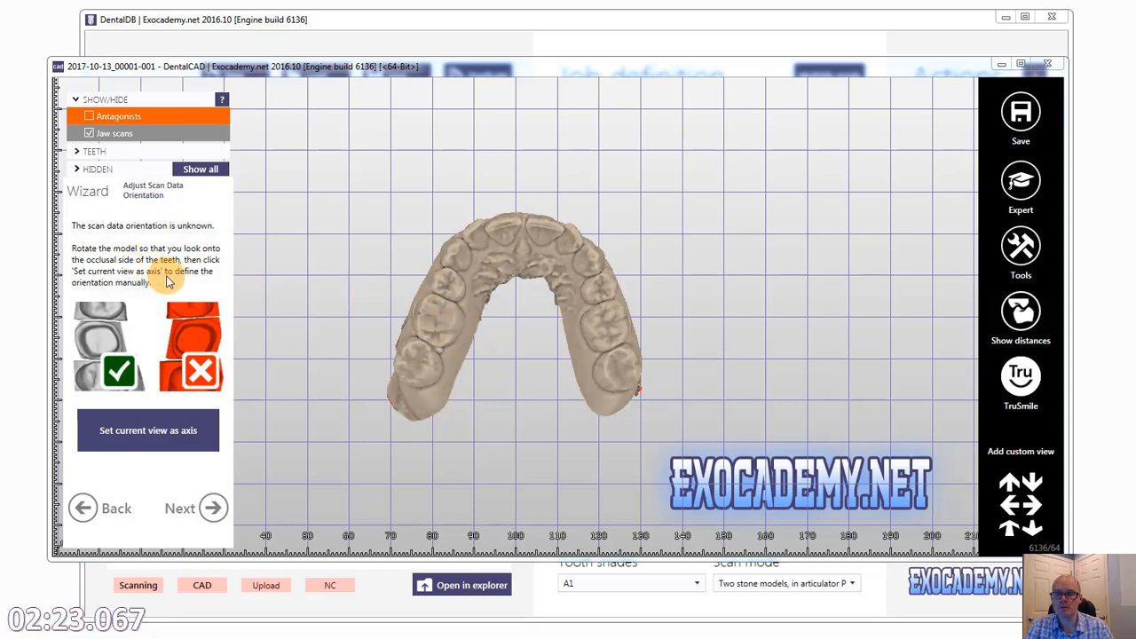
Orient the upper jaw scan to look straight onto the occlusal side, set that view as the axis, and continue to the splint bottom design.
right_drag(523, 308, 520, 307)
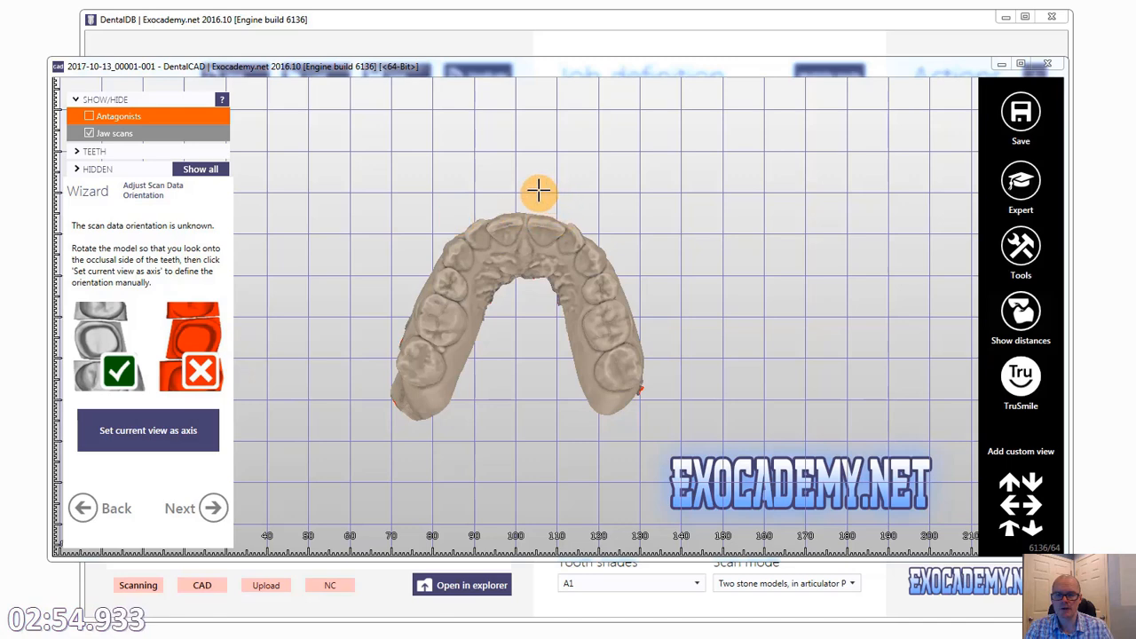
mouse_move(740, 331)
right_down()
mouse_move(710, 322)
mouse_move(729, 326)
right_up()
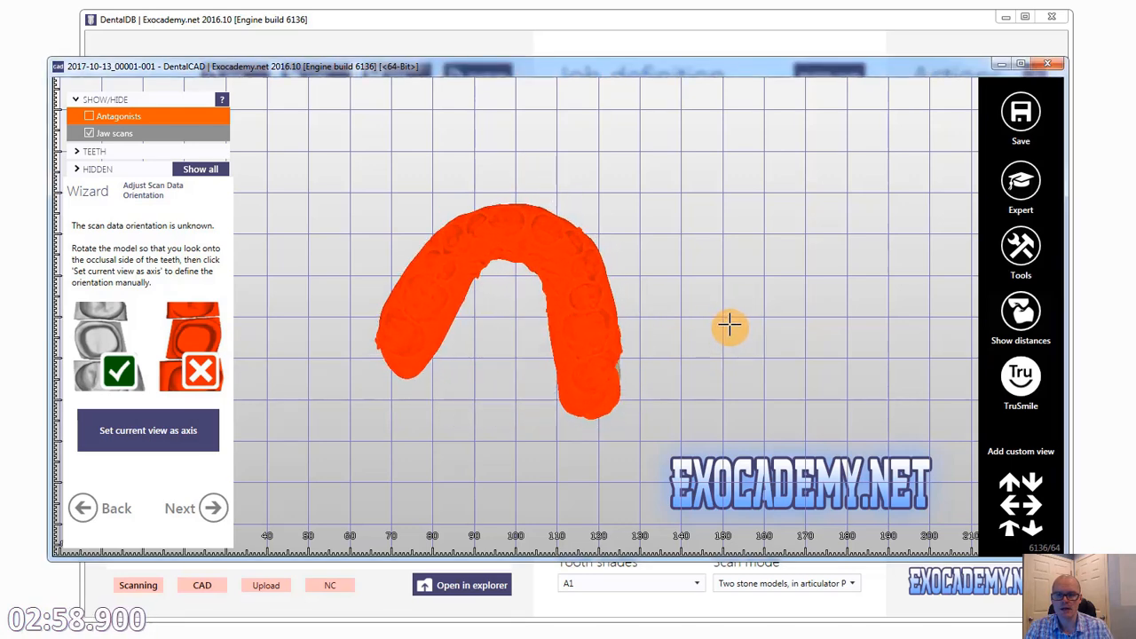
right_drag(508, 309, 506, 311)
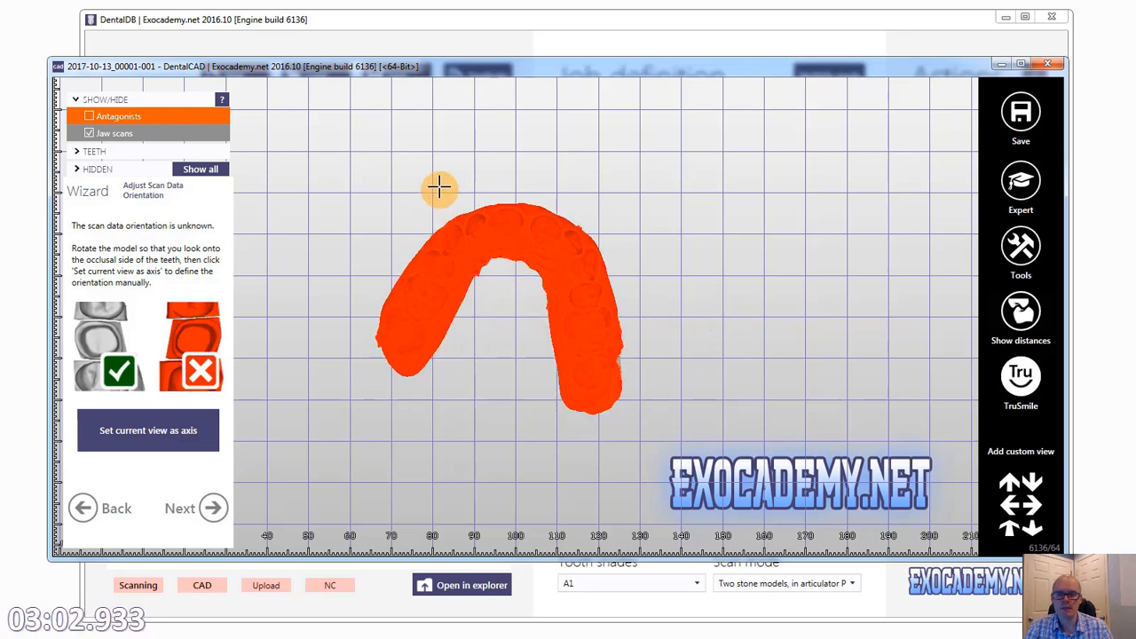
right_drag(438, 186, 460, 287)
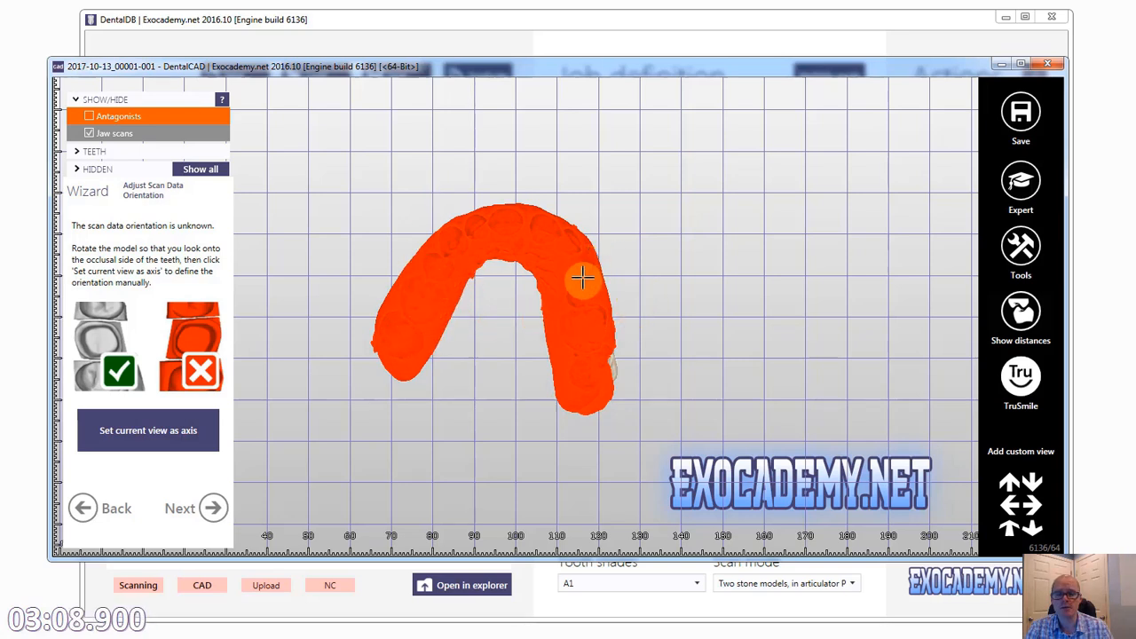
right_drag(515, 346, 475, 359)
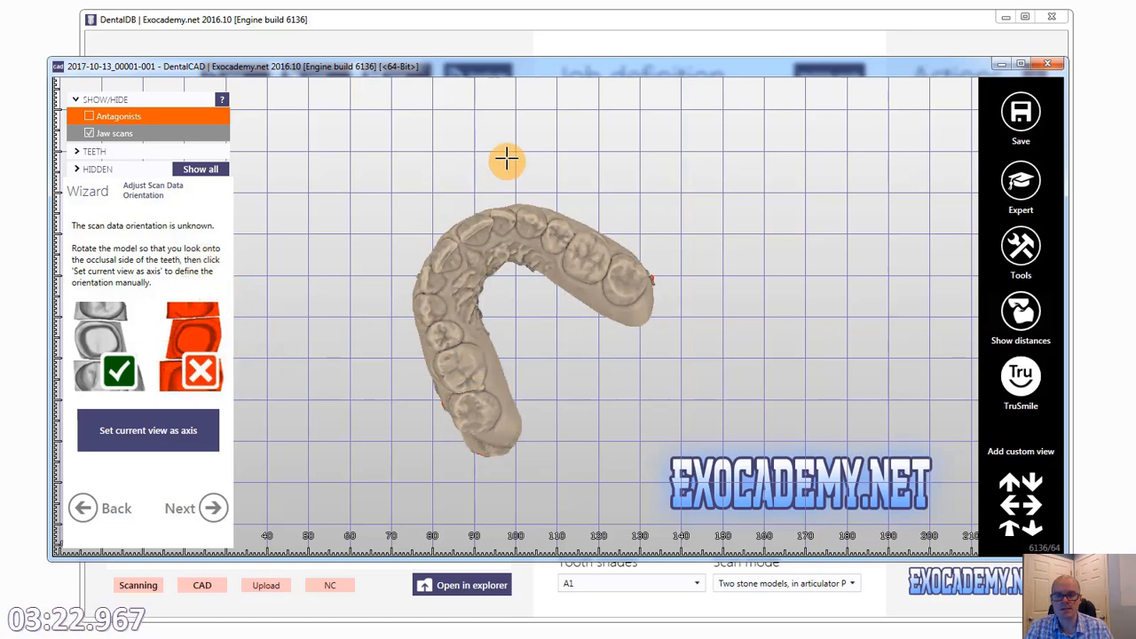
right_drag(506, 157, 537, 330)
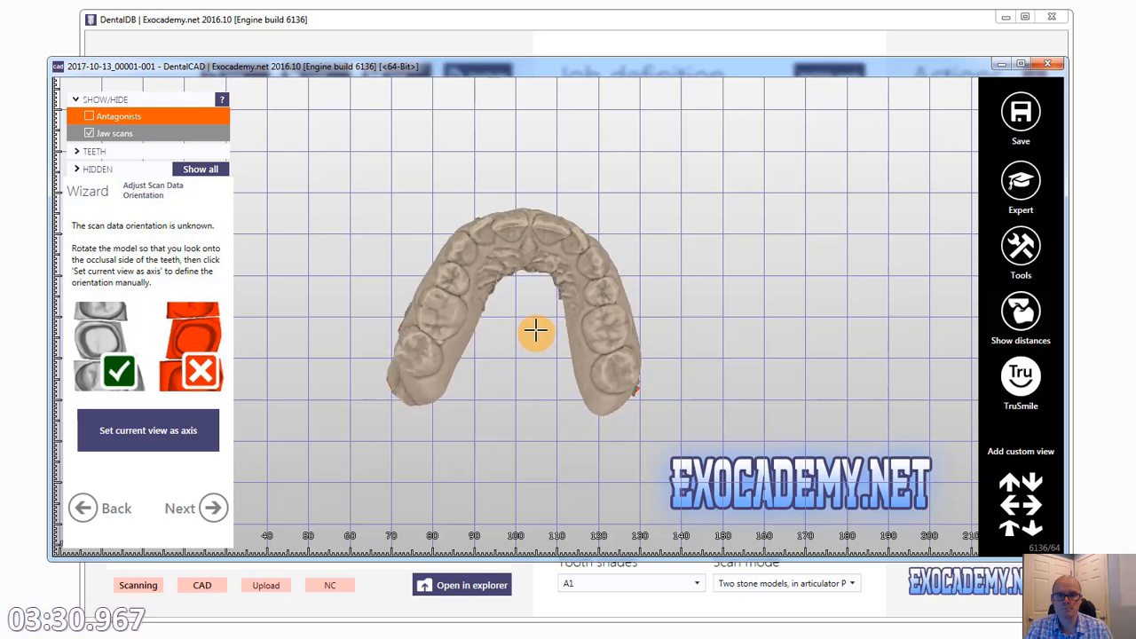
click(151, 431)
click(213, 507)
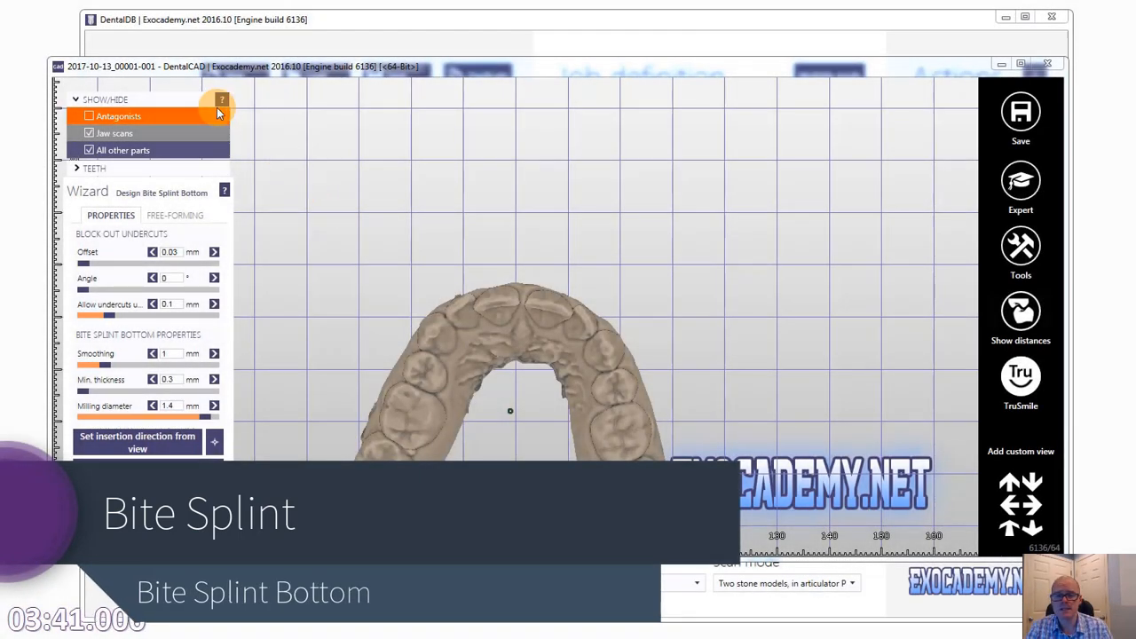
Set the allowed undercuts for the bite splint bottom to 0.15 mm.
middle_drag(503, 419, 505, 340)
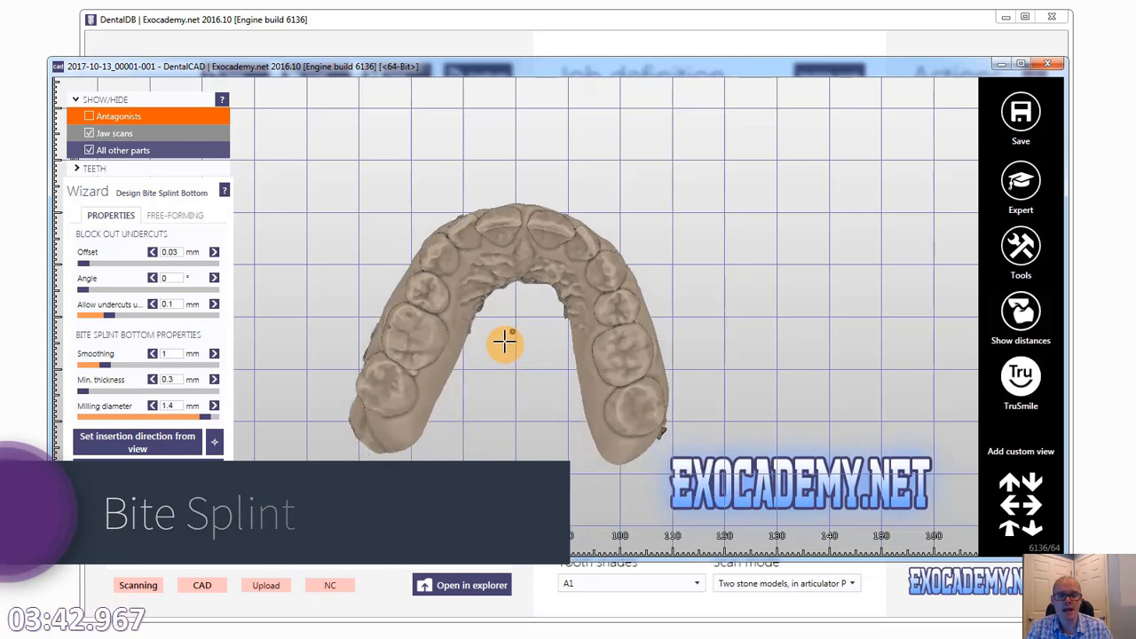
mouse_move(520, 357)
right_down()
mouse_move(507, 355)
mouse_move(521, 357)
right_up()
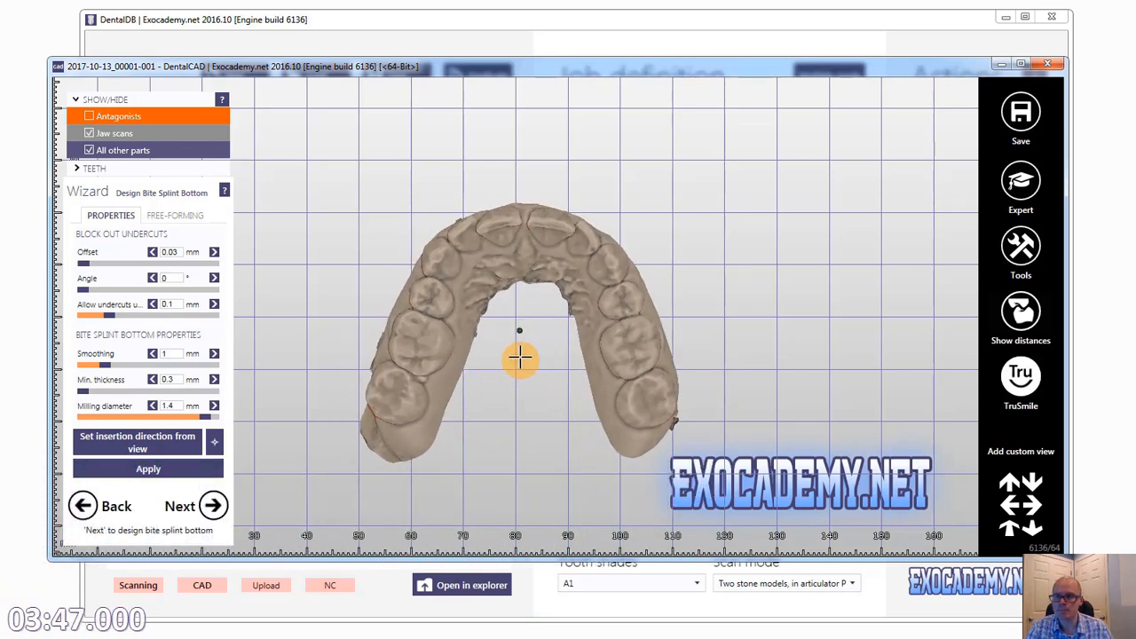
click(94, 261)
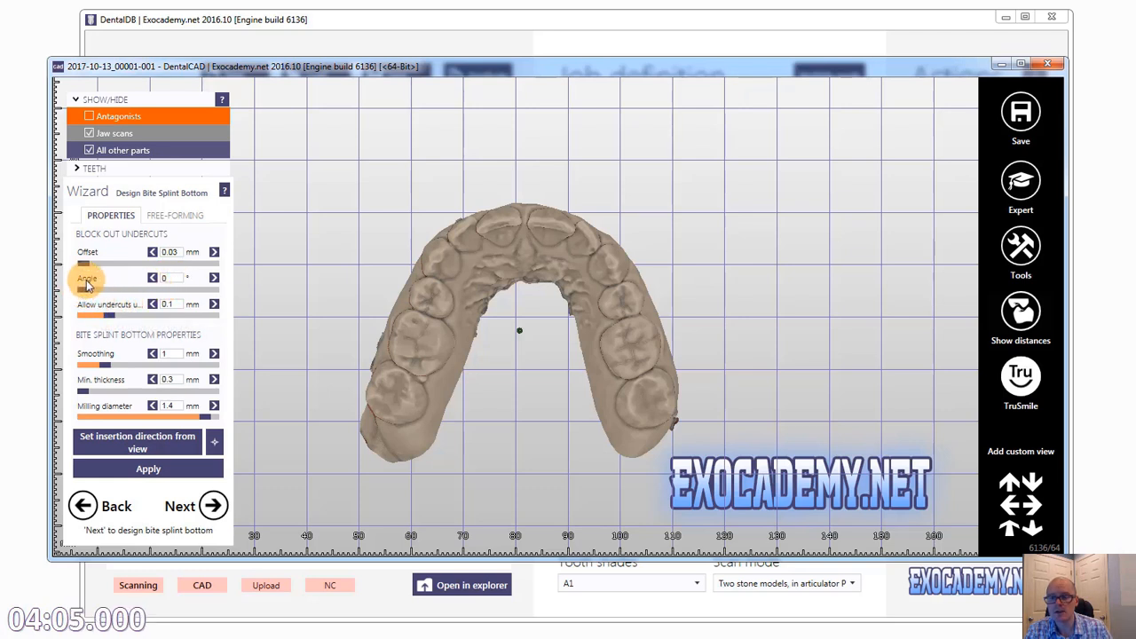
click(176, 303)
click(181, 336)
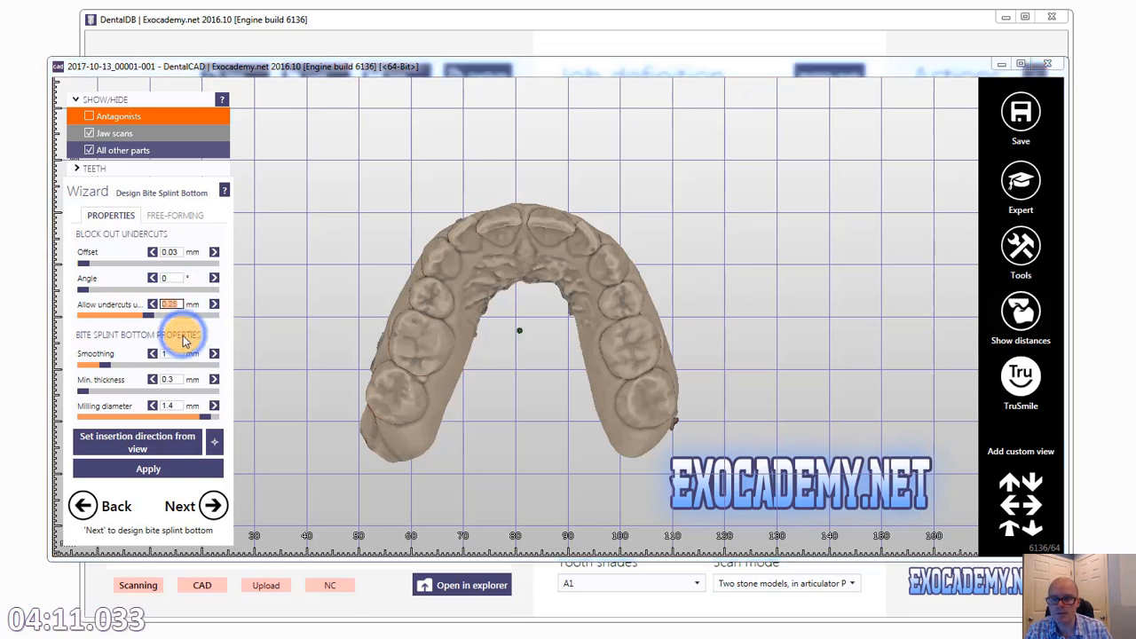
drag(151, 319, 148, 319)
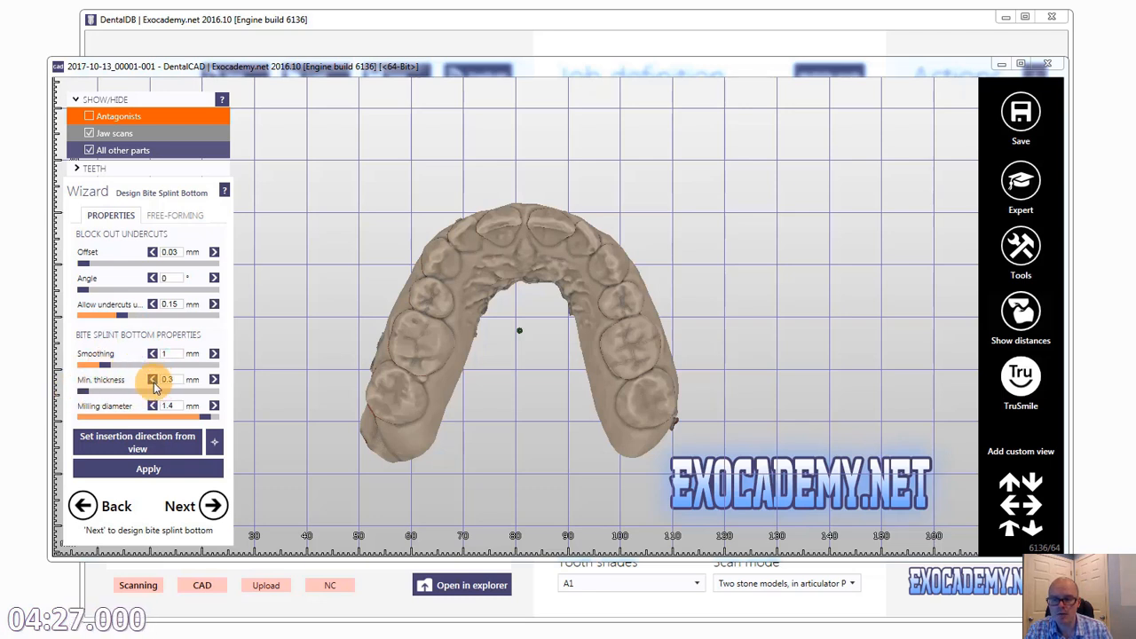
Set the bite splint bottom's minimum thickness to 1 mm, apply the settings, and check the list of generated splint parts.
drag(82, 395, 211, 402)
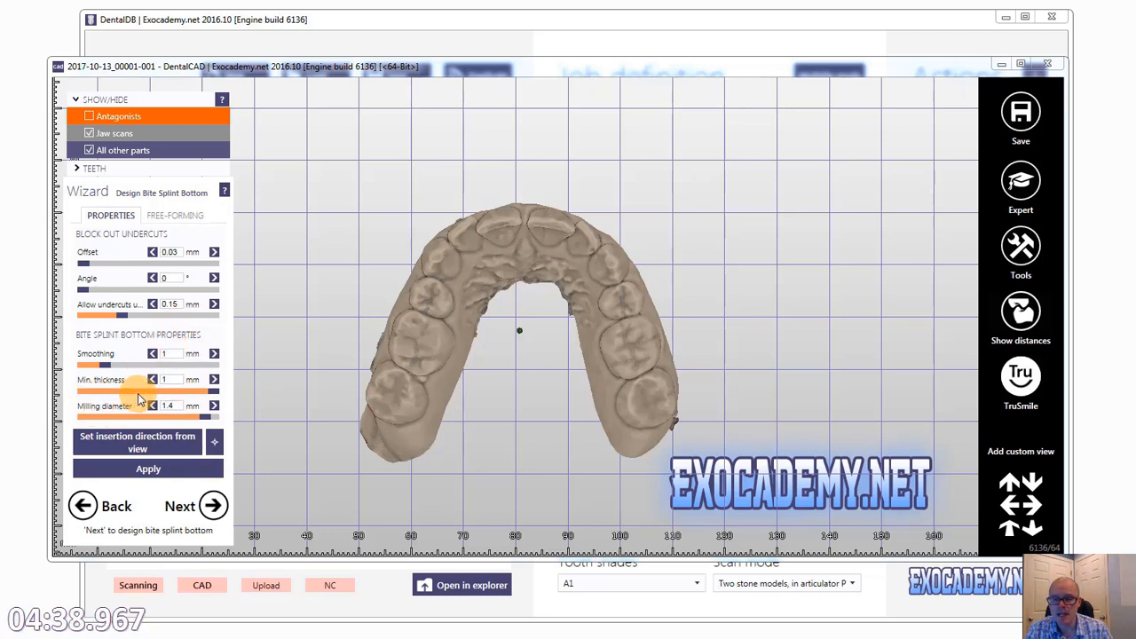
drag(212, 392, 226, 392)
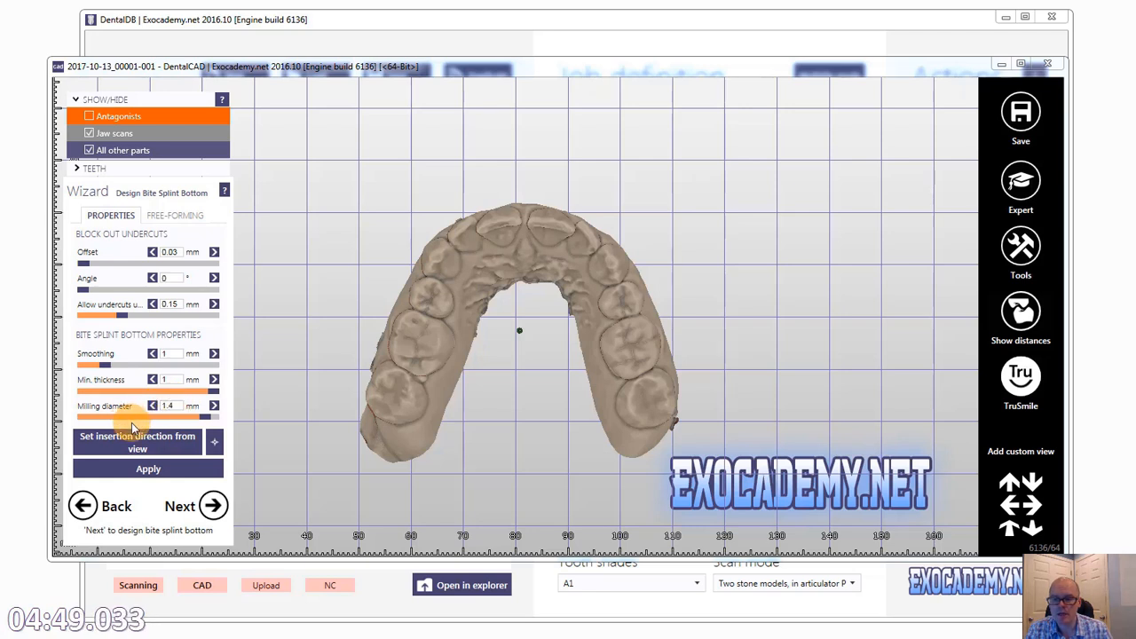
click(148, 471)
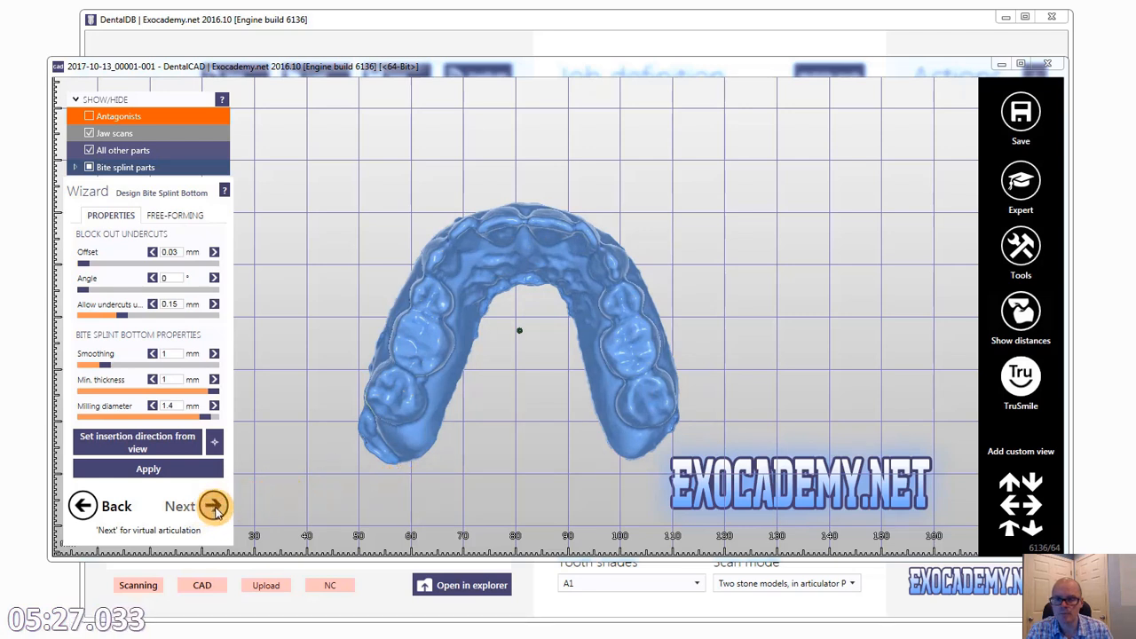
click(74, 167)
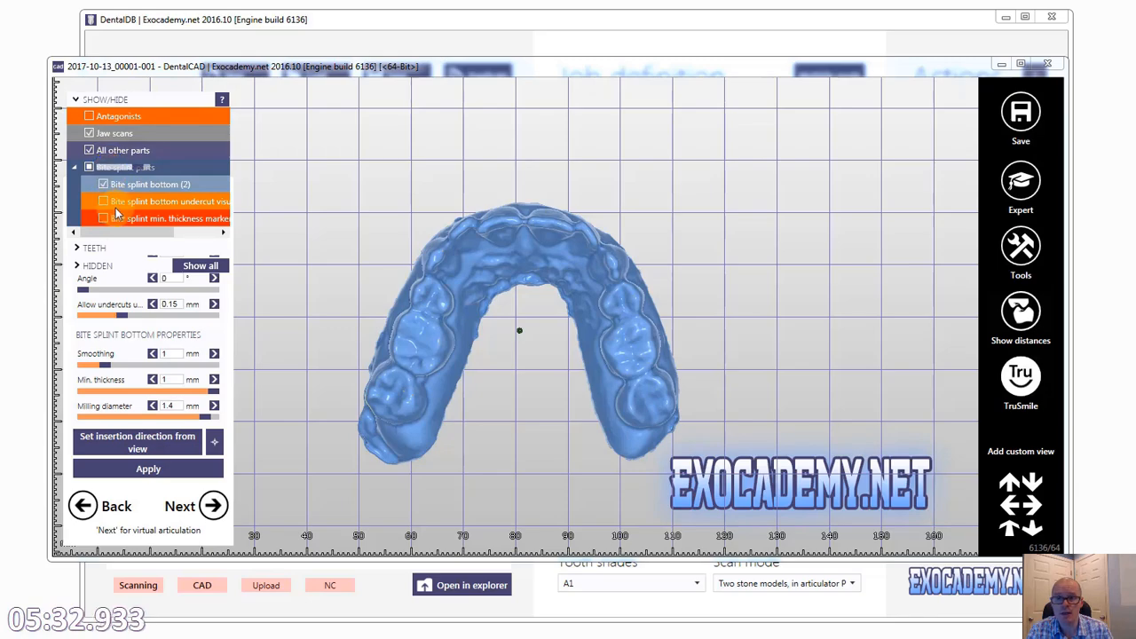
click(76, 167)
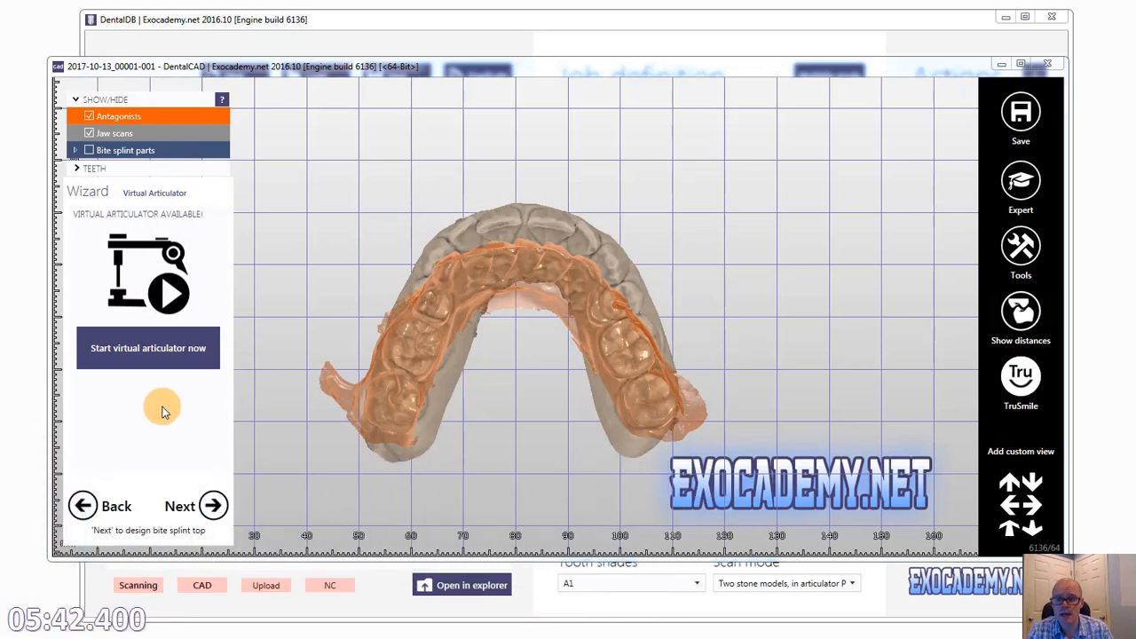
Start the virtual articulator and leave the gap between the upper and lower jaw.
click(142, 351)
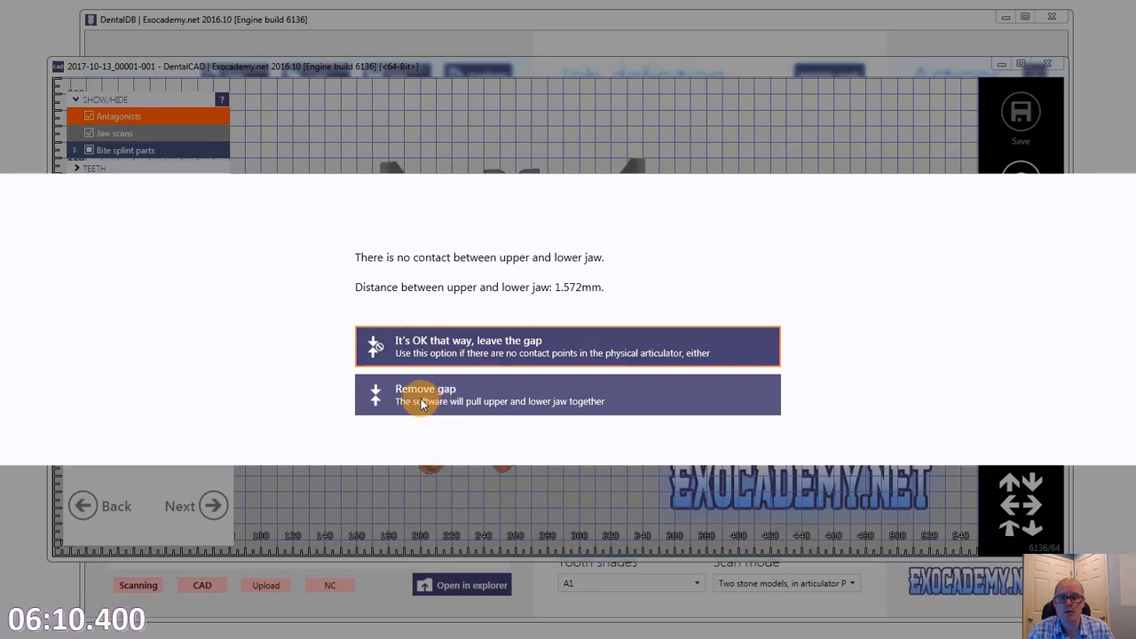
click(433, 340)
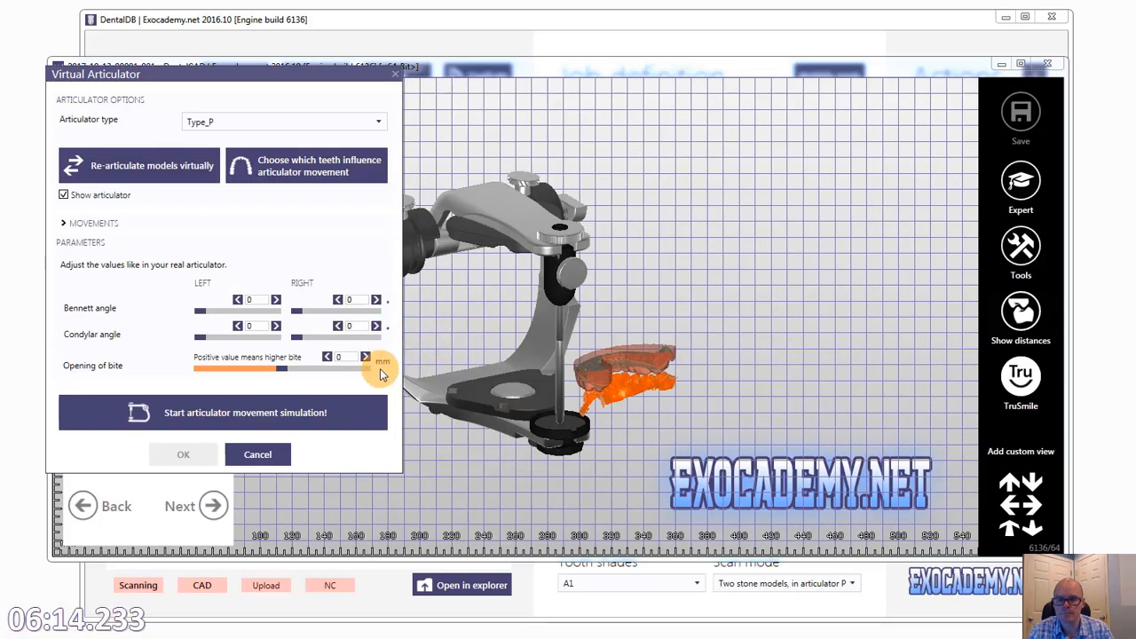
Start re-articulating the models virtually and move the jaws into the articulator onto its occlusion plane.
right_drag(536, 443, 538, 380)
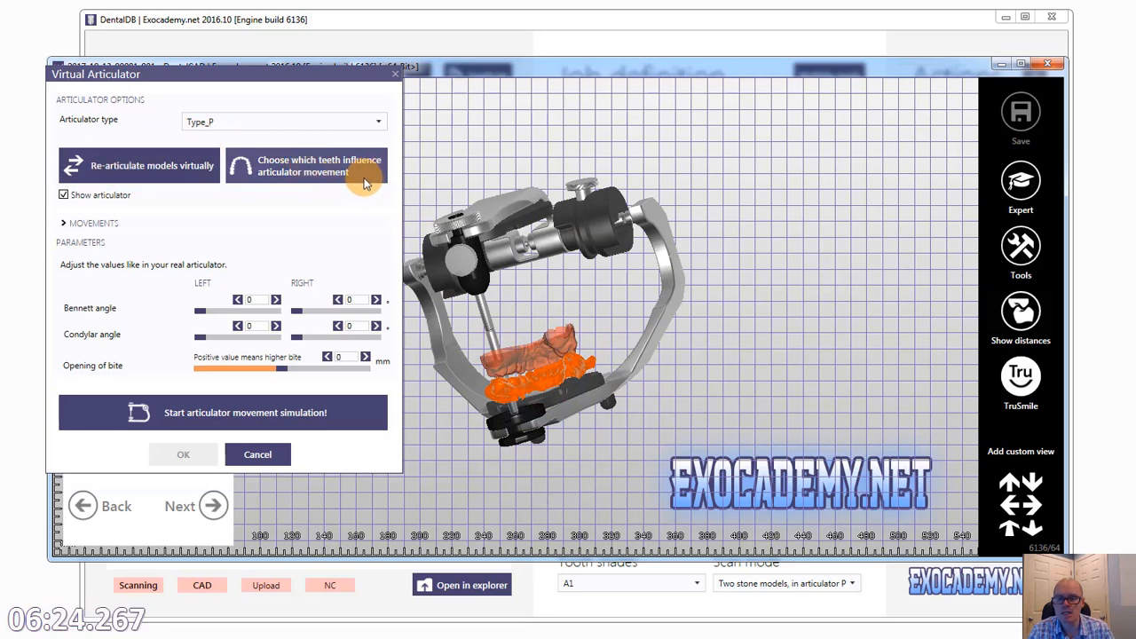
click(109, 168)
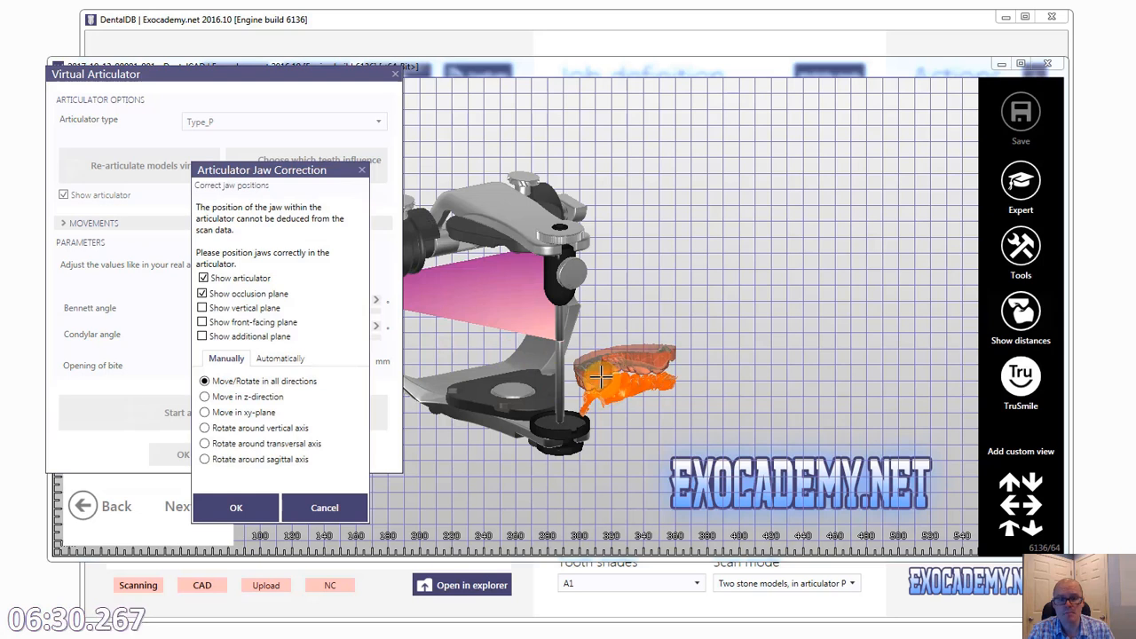
drag(595, 371, 509, 314)
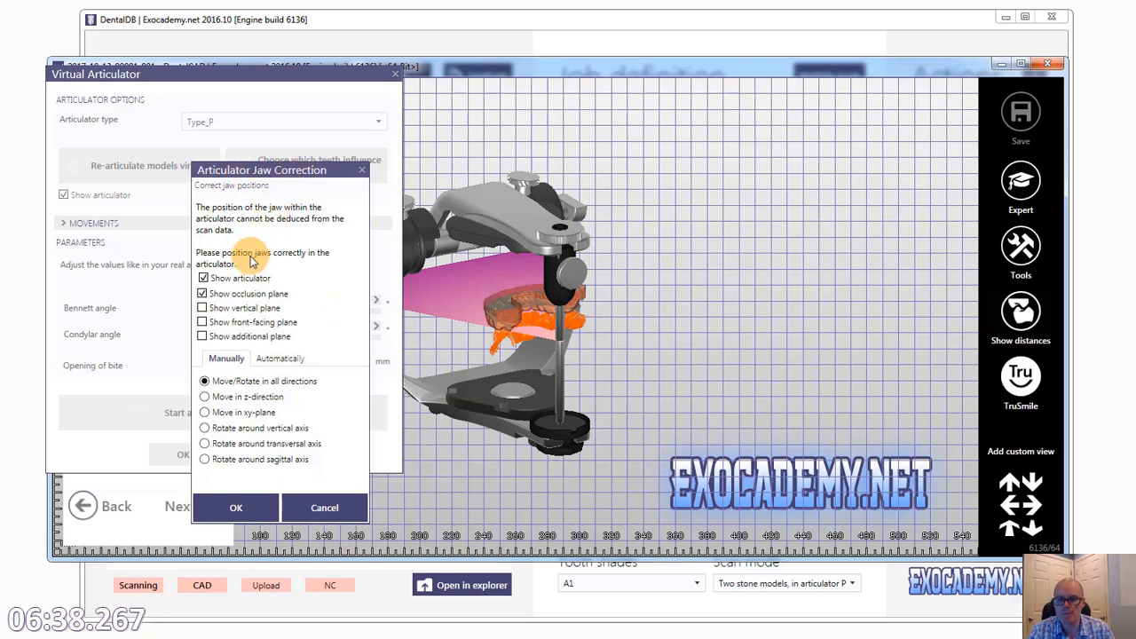
Show the vertical plane and hide the articulator so only the jaws and the reference planes are displayed.
click(201, 307)
right_drag(496, 386, 501, 340)
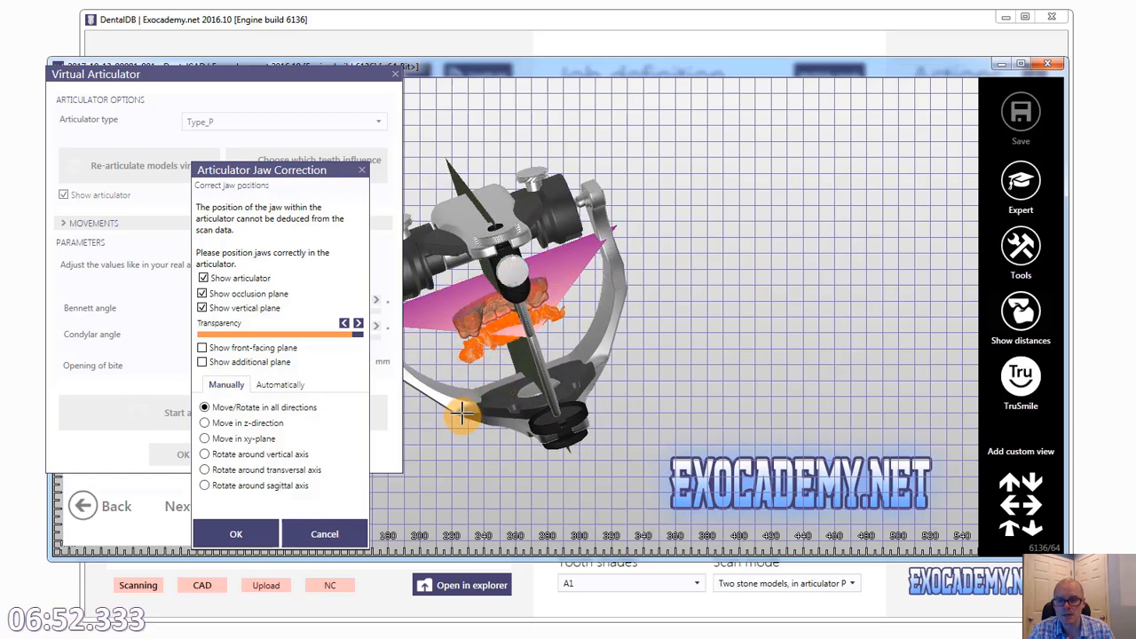
click(211, 292)
click(204, 278)
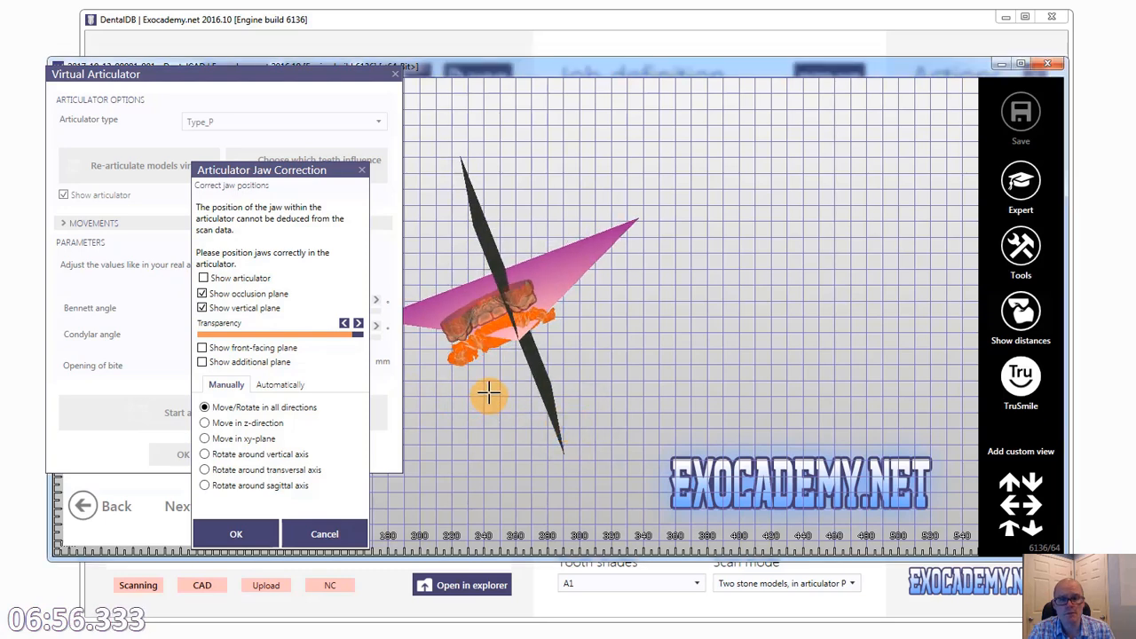
Move the jaws closer to the occlusion plane, judging their height in a side view.
scroll(493, 393, up, 4)
right_drag(502, 365, 694, 355)
drag(543, 380, 566, 259)
right_drag(717, 313, 715, 319)
right_drag(559, 429, 544, 428)
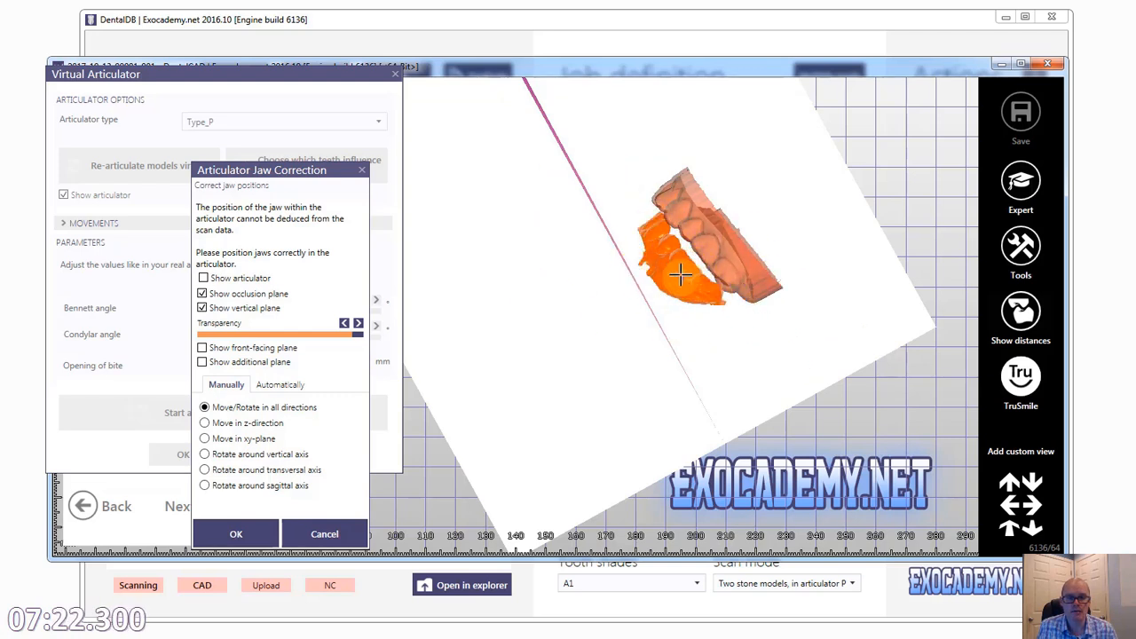
drag(616, 310, 603, 333)
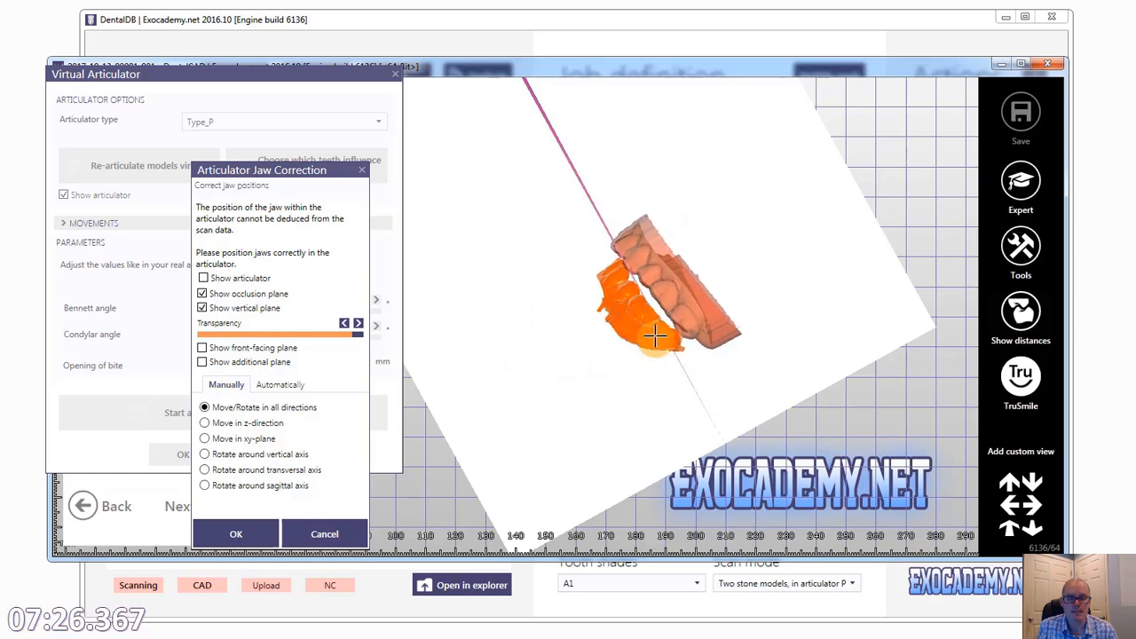
Turn the jaws so the front teeth face the tip of the triangular occlusion plane, and centre the arch on the vertical plane.
right_drag(863, 421, 855, 420)
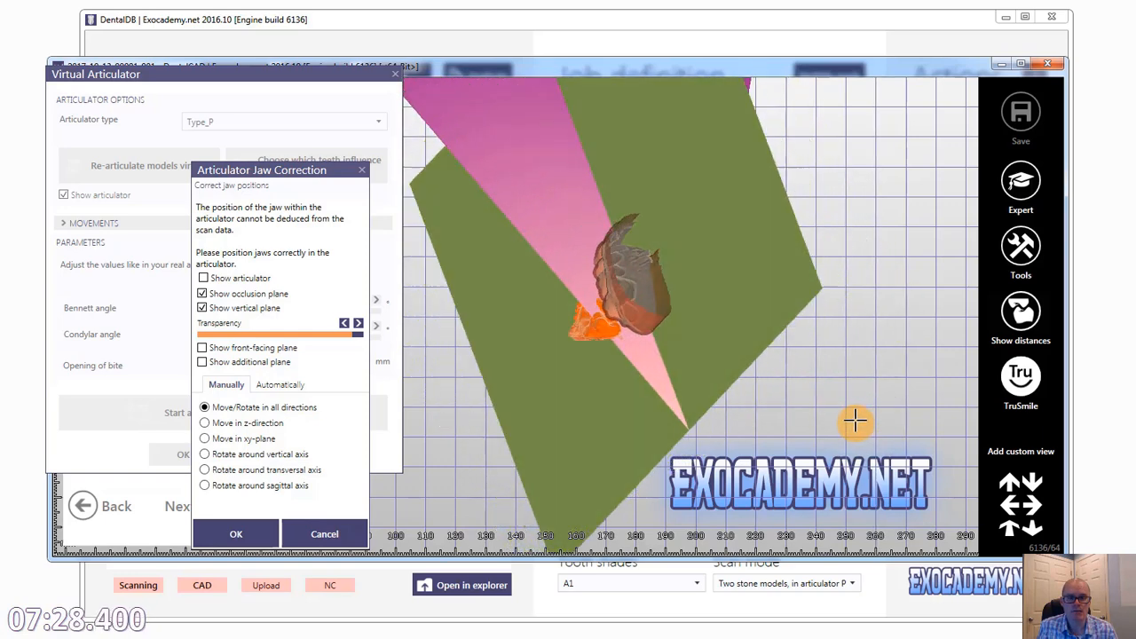
drag(857, 422, 785, 410)
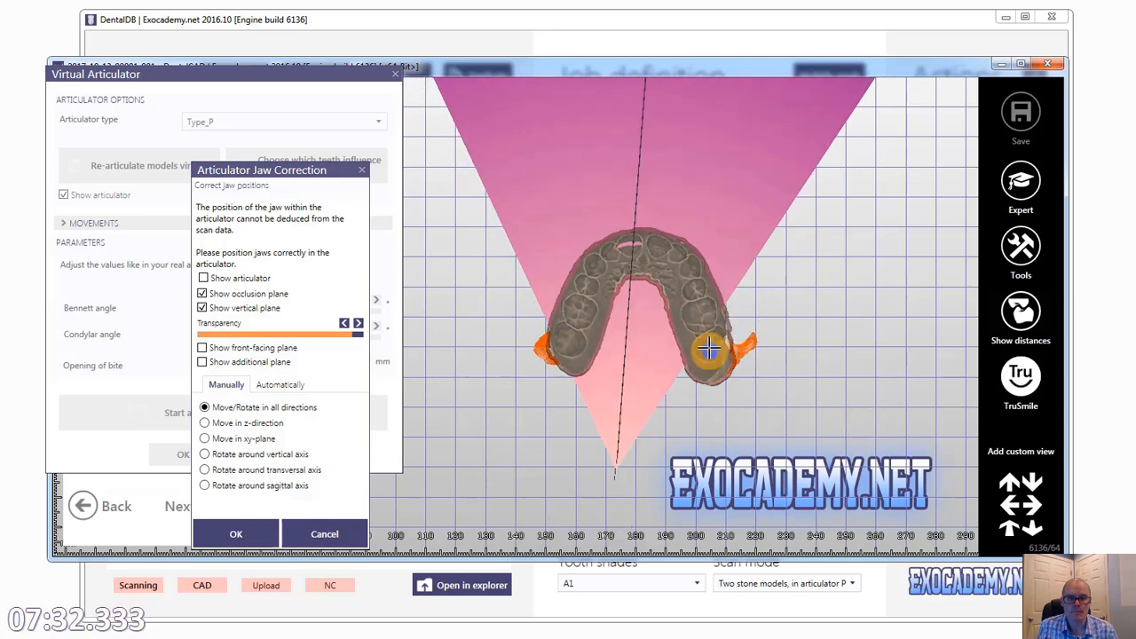
mouse_move(671, 346)
mouse_down()
mouse_move(692, 347)
mouse_move(701, 293)
mouse_move(690, 335)
mouse_up()
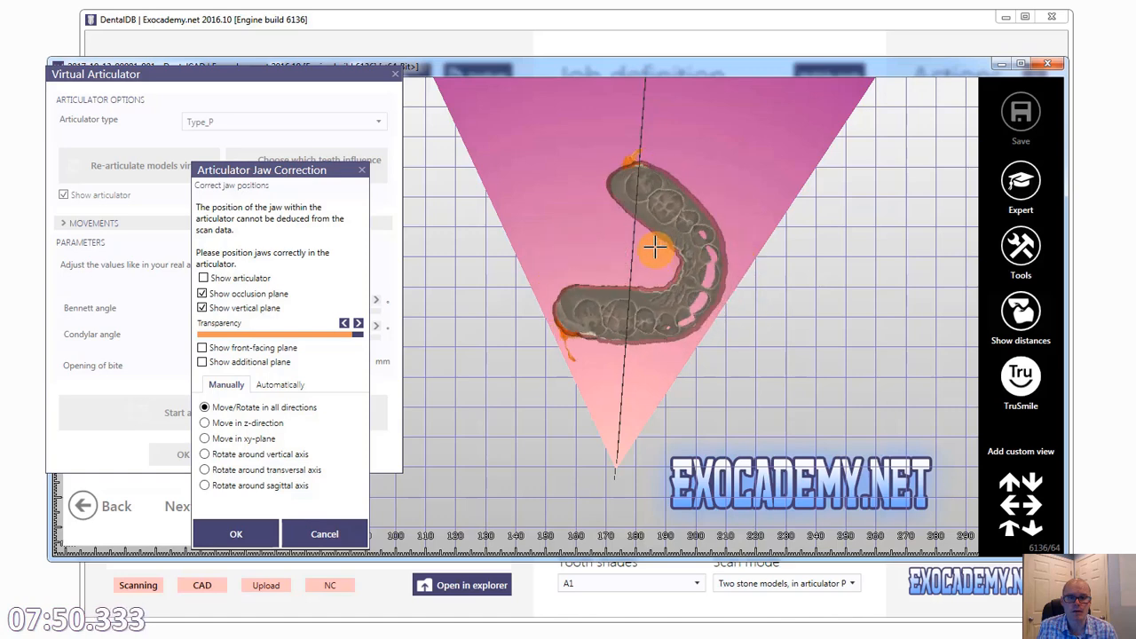
drag(613, 278, 601, 259)
drag(645, 225, 667, 288)
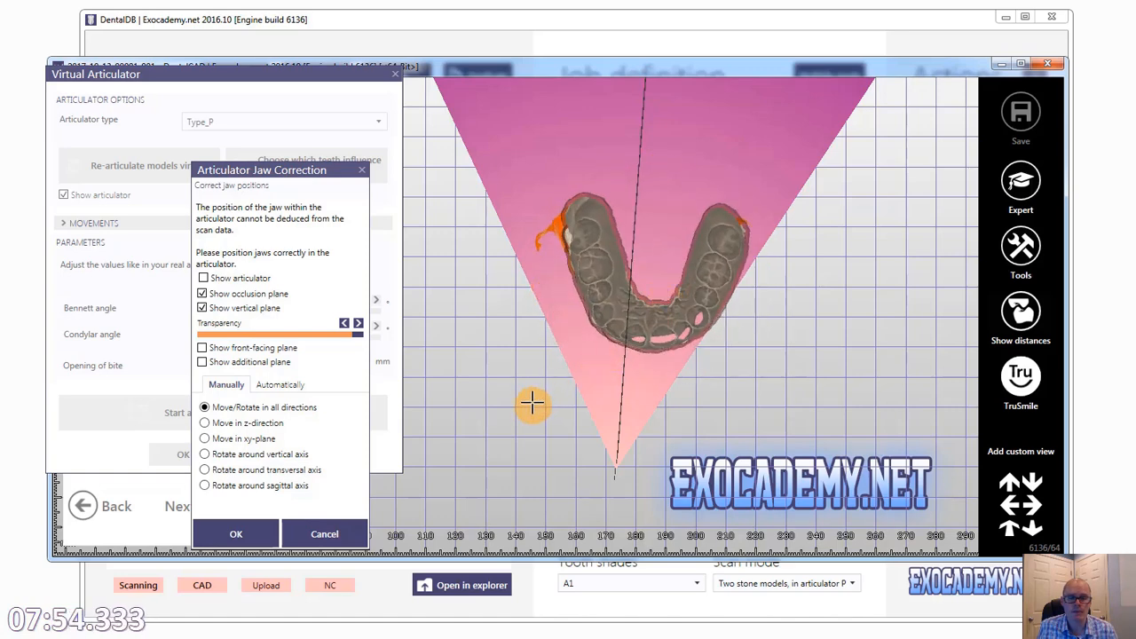
right_drag(539, 401, 537, 402)
drag(682, 247, 597, 238)
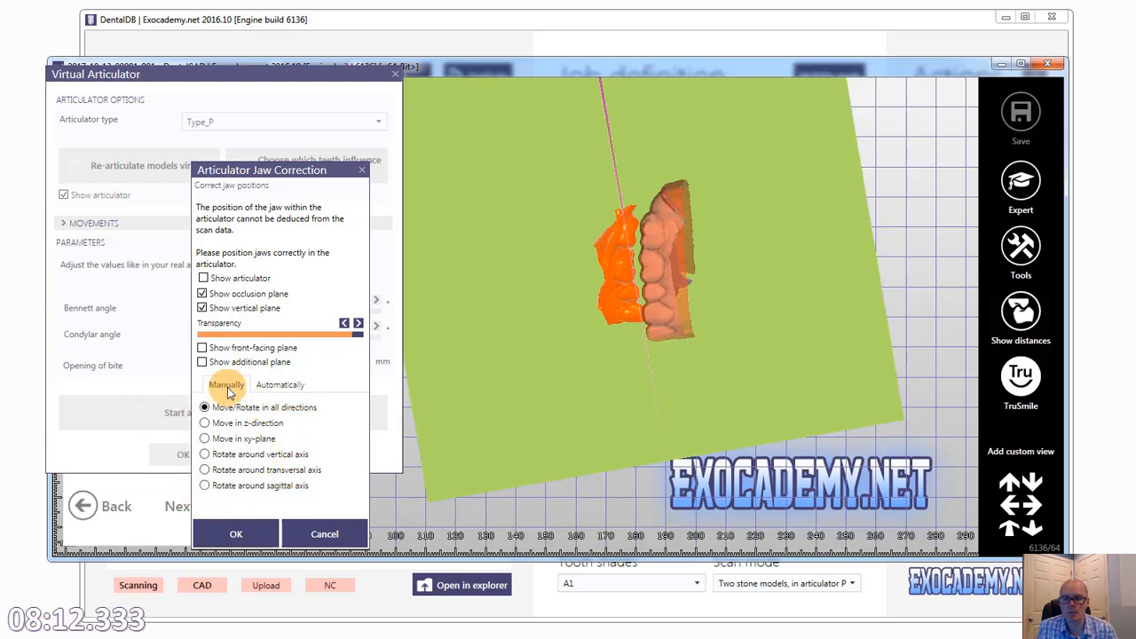
Review the automatic positioning options for the incisal, left molar and right molar points, and return to manual positioning.
click(282, 384)
click(229, 385)
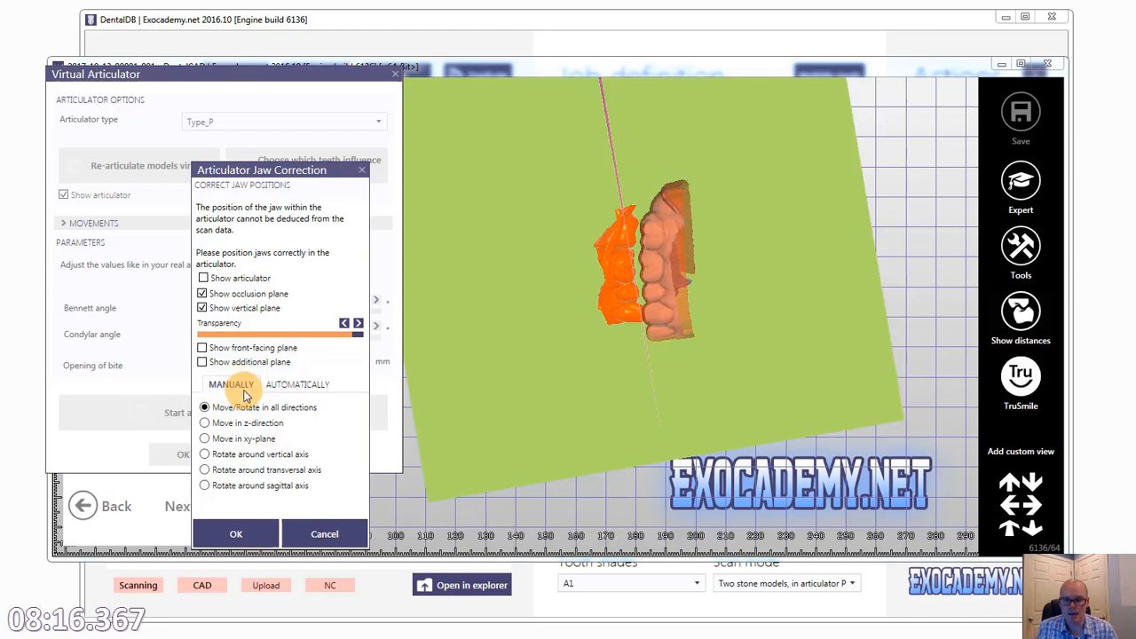
click(292, 384)
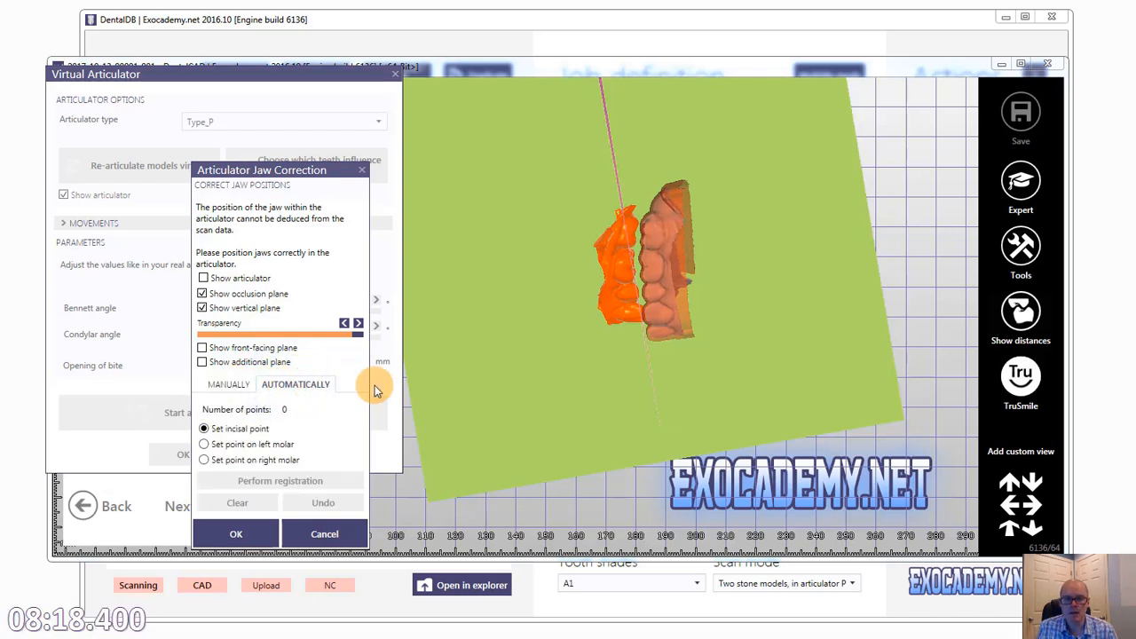
click(254, 432)
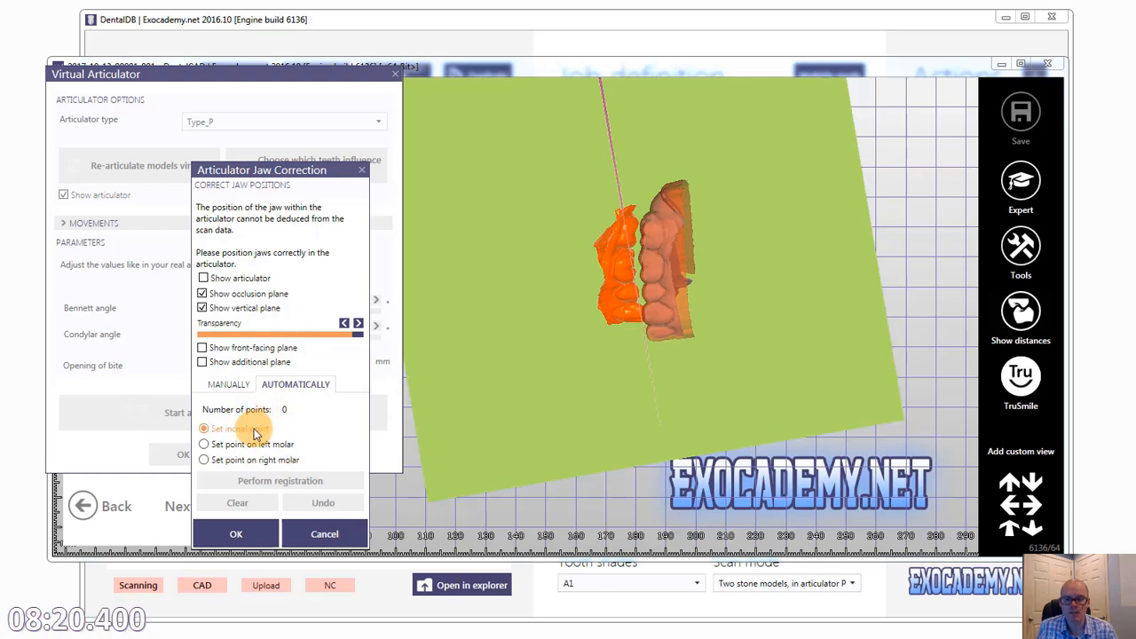
click(270, 445)
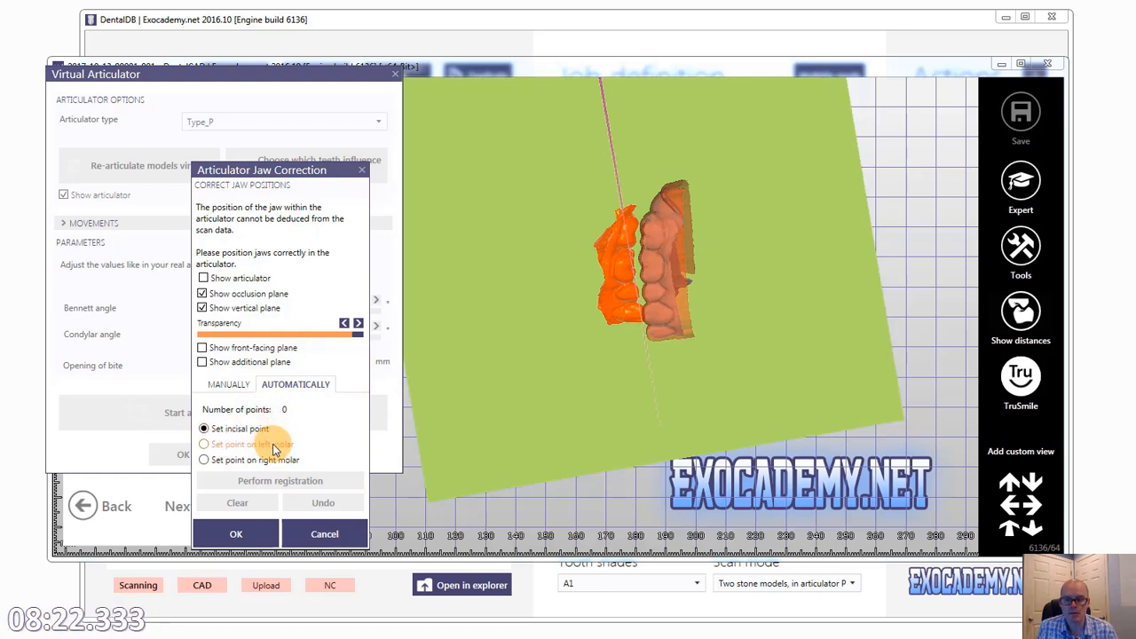
click(286, 459)
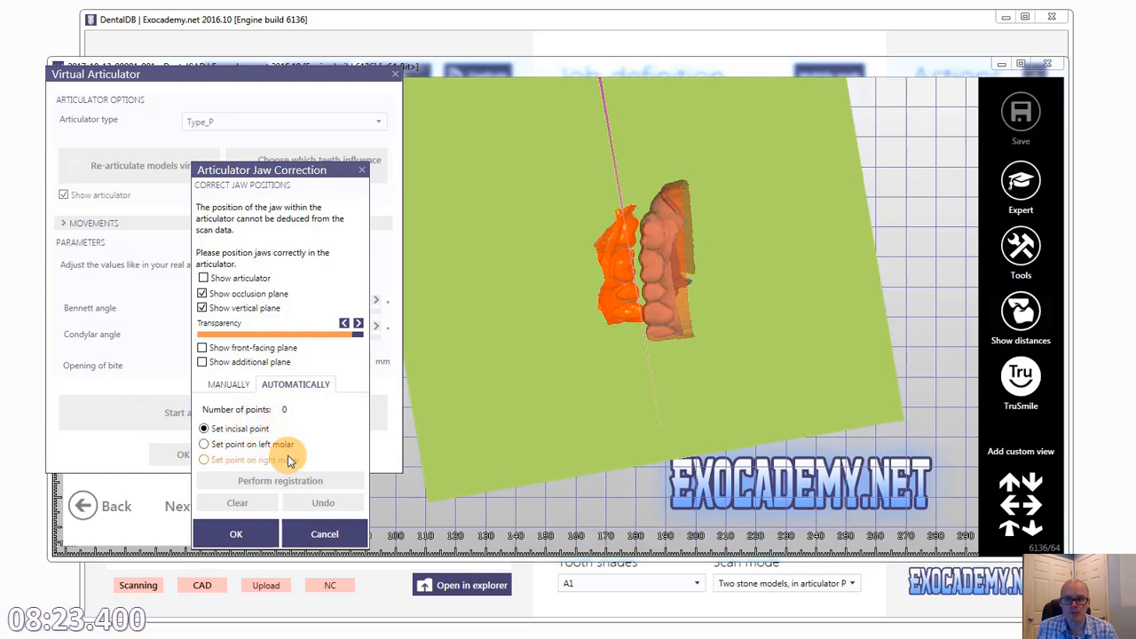
click(228, 383)
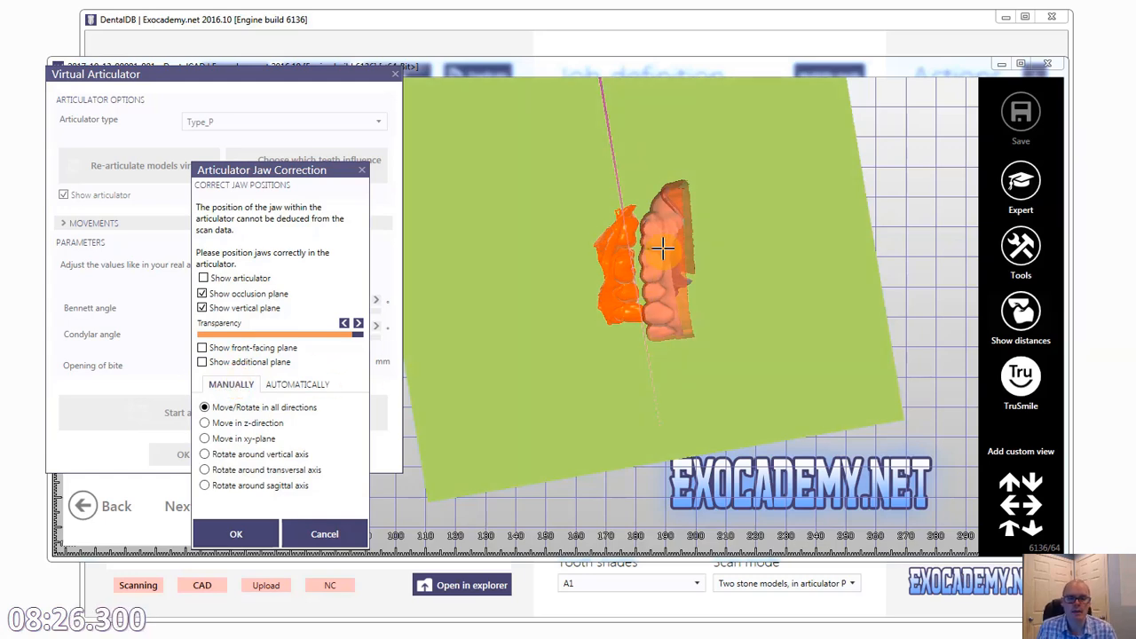
Refine the arch's rotation and position in the occlusal view so it sits symmetrically about the vertical plane.
mouse_move(907, 306)
right_down()
mouse_move(895, 310)
mouse_move(913, 309)
right_up()
drag(700, 313, 675, 341)
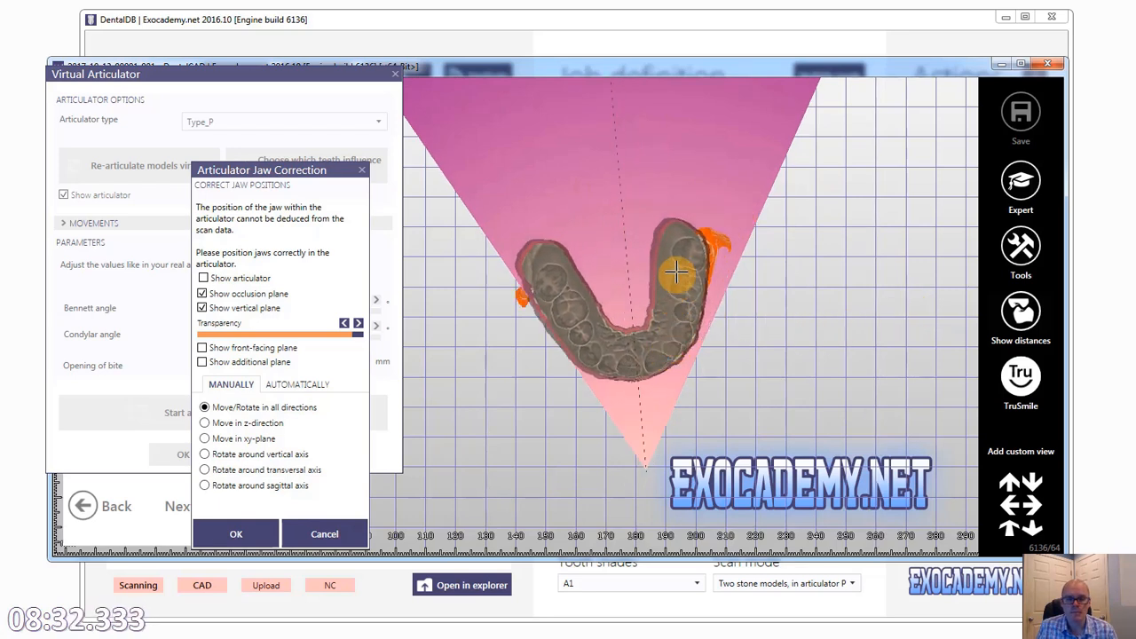
drag(676, 274, 693, 266)
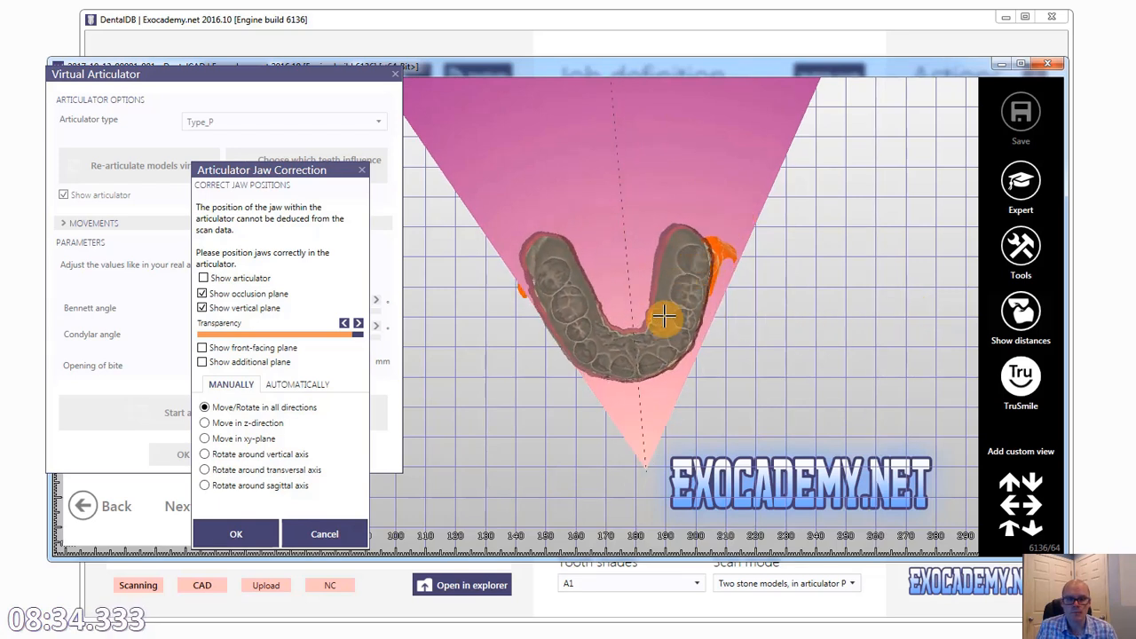
drag(664, 316, 664, 318)
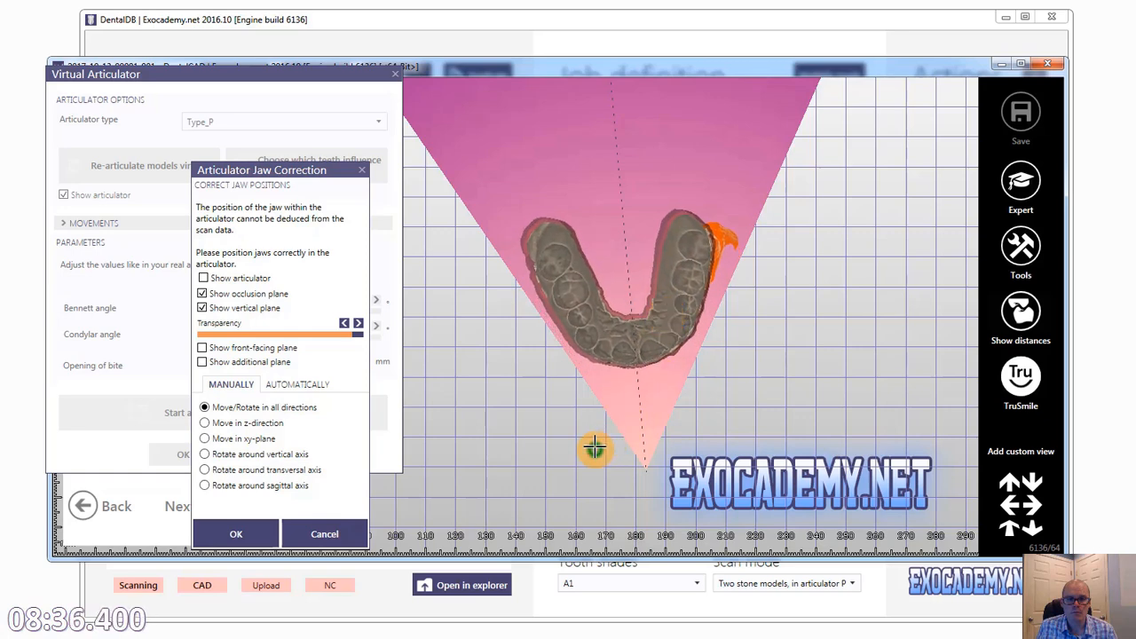
right_drag(595, 446, 592, 444)
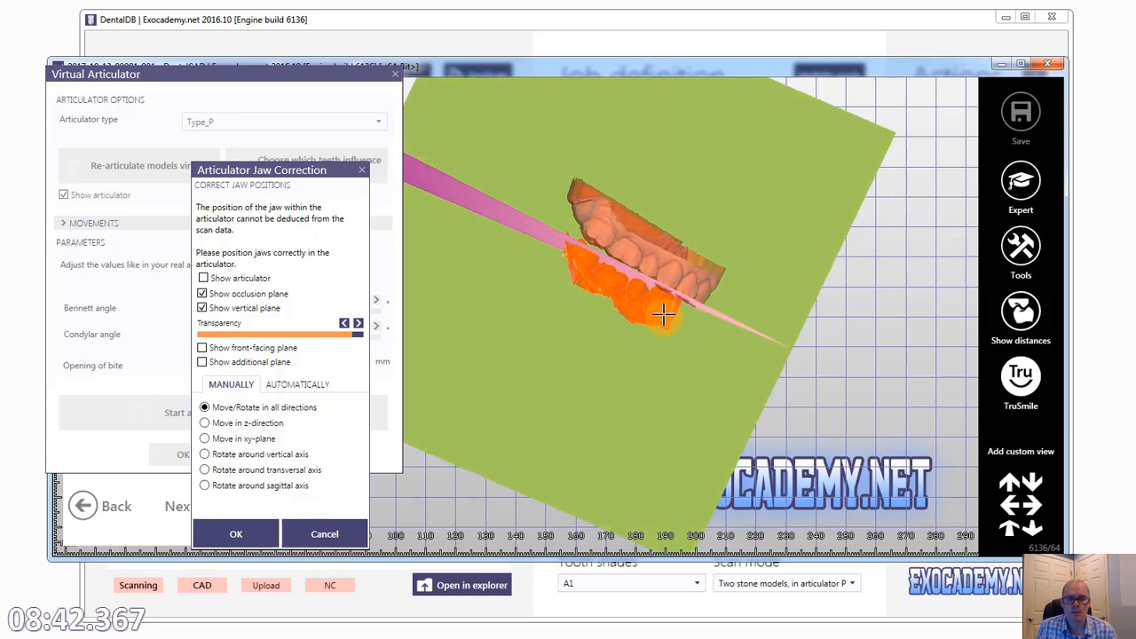
Align the jaws with the reference planes by rotating around the sagittal, transversal and vertical axes, and restore moving in all directions.
mouse_move(709, 366)
right_down()
mouse_move(697, 363)
mouse_move(709, 371)
right_up()
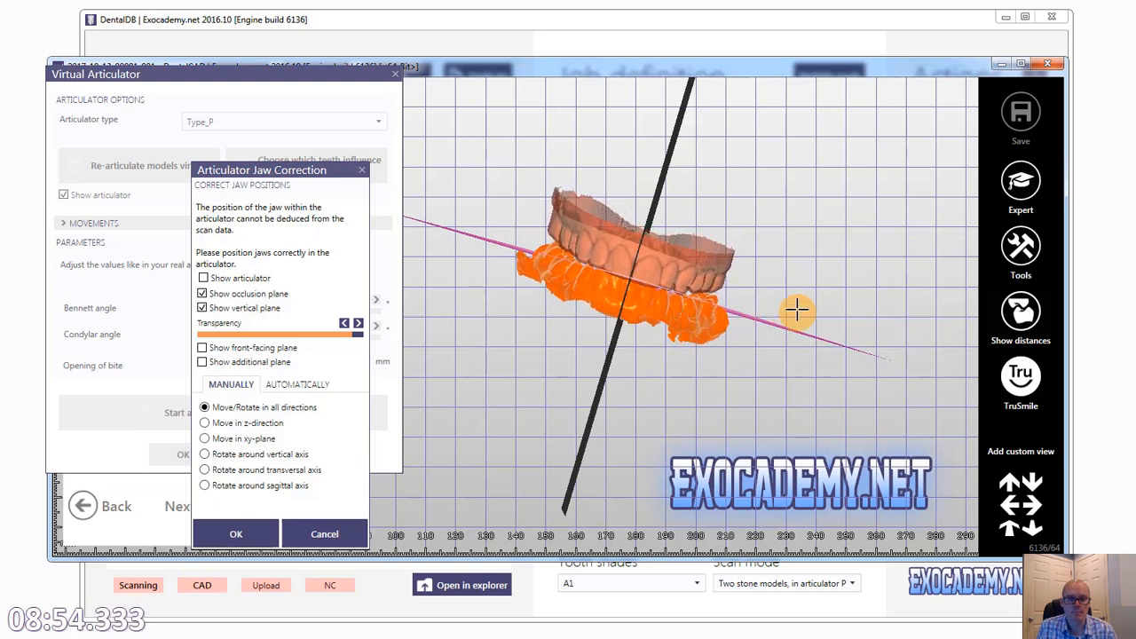
right_drag(796, 309, 796, 310)
click(205, 485)
click(205, 469)
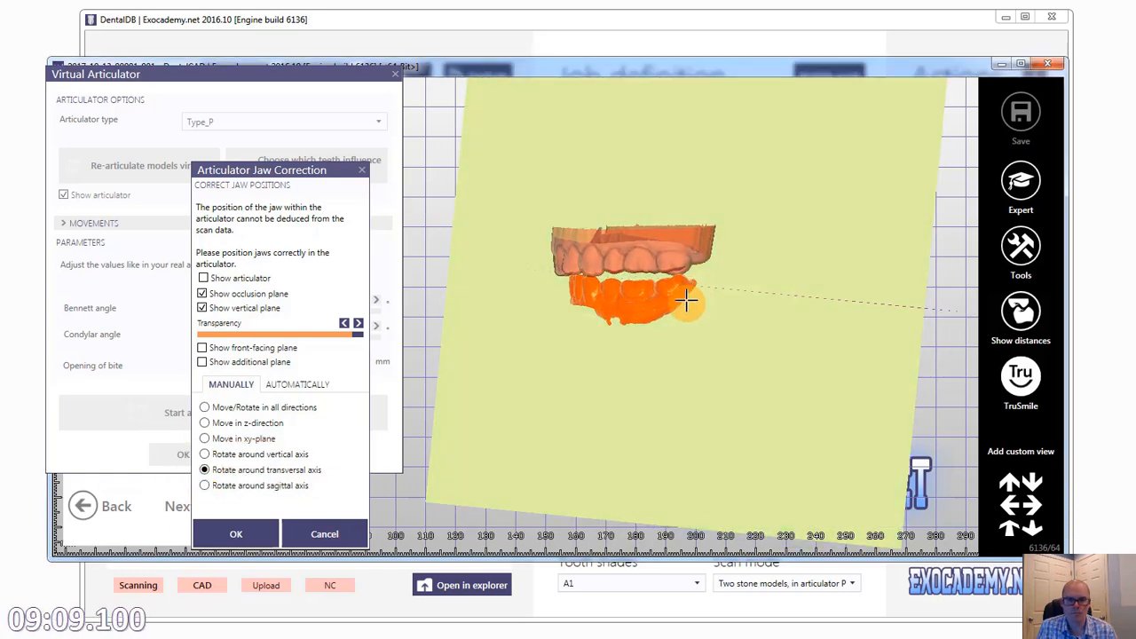
click(204, 455)
right_drag(505, 365, 506, 365)
right_drag(692, 189, 692, 189)
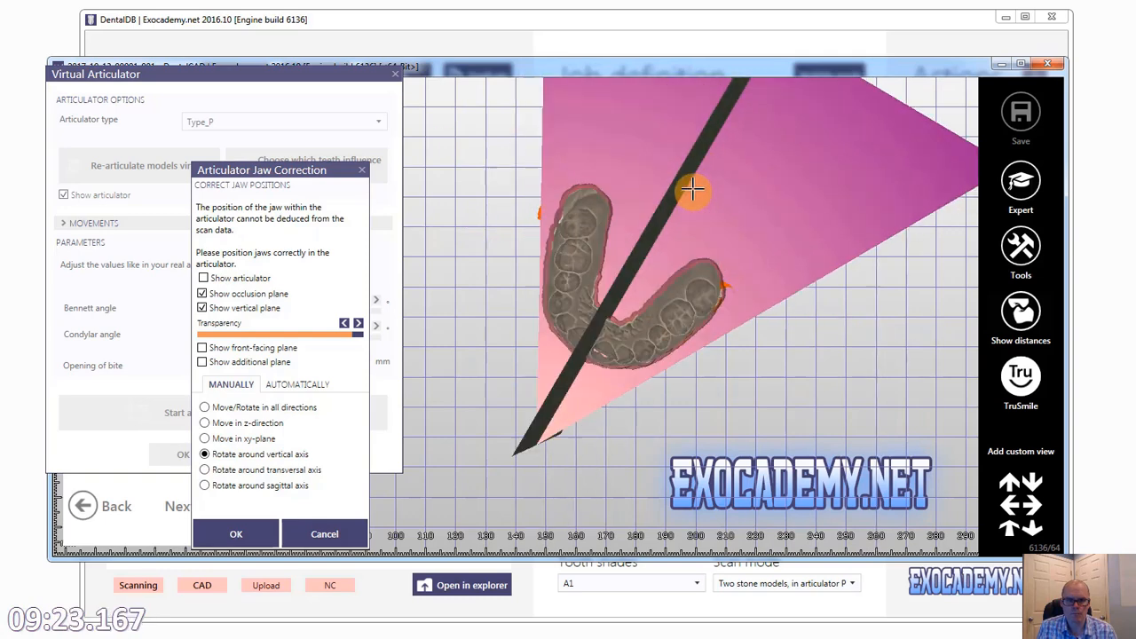
click(205, 407)
right_drag(562, 474, 571, 471)
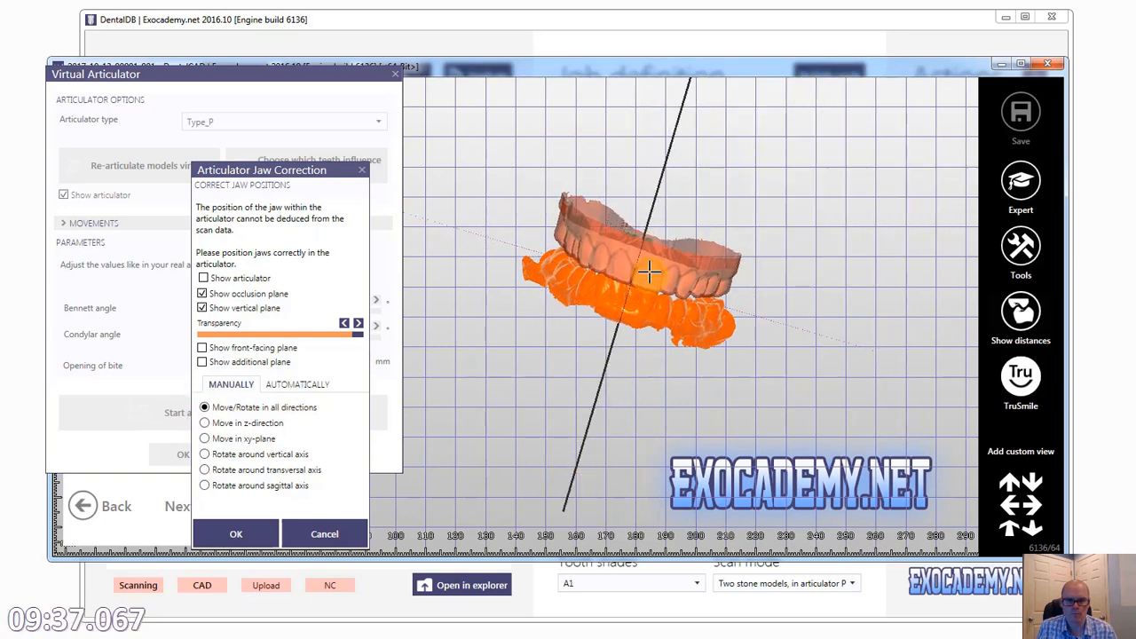
Make small height and tilt corrections to the jaws from the front and both sides so the bite follows the occlusion plane.
right_drag(651, 270, 682, 362)
drag(699, 259, 702, 254)
right_drag(702, 338, 497, 334)
drag(545, 273, 546, 269)
right_drag(546, 269, 637, 327)
drag(681, 269, 679, 264)
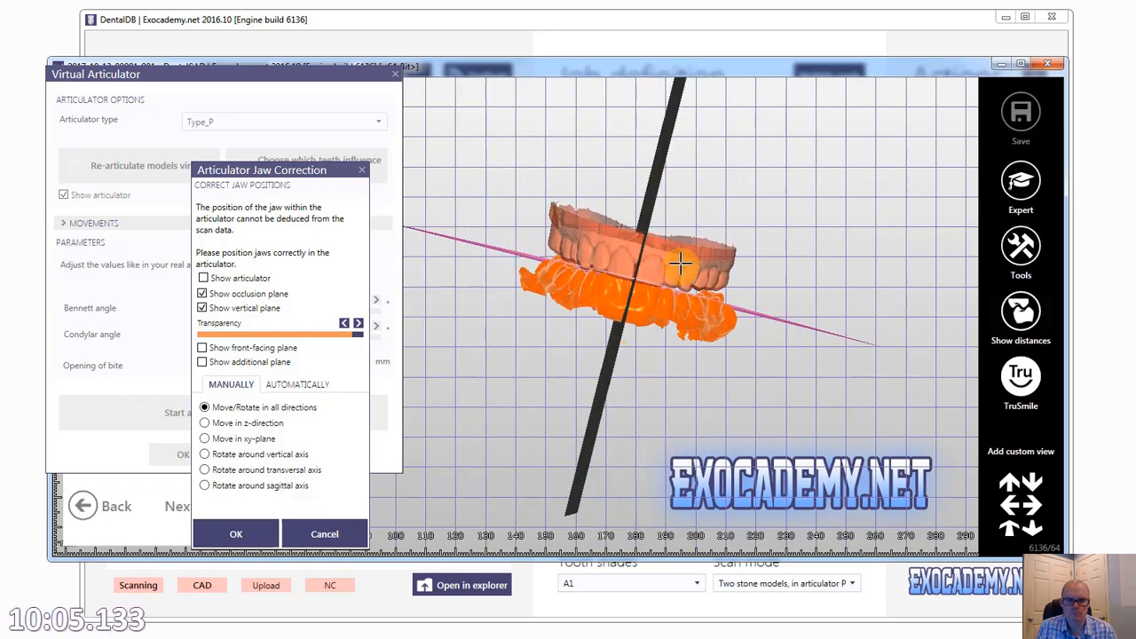
Accept the jaw correction and leave the gap between the upper and lower jaw.
right_drag(680, 264, 716, 266)
click(244, 532)
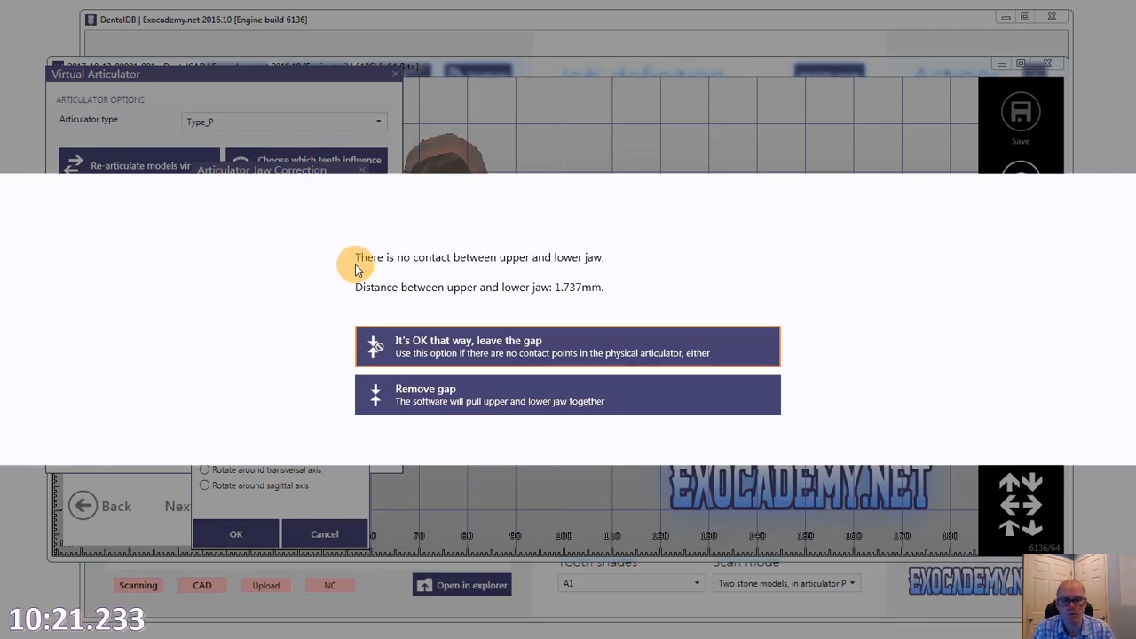
click(537, 347)
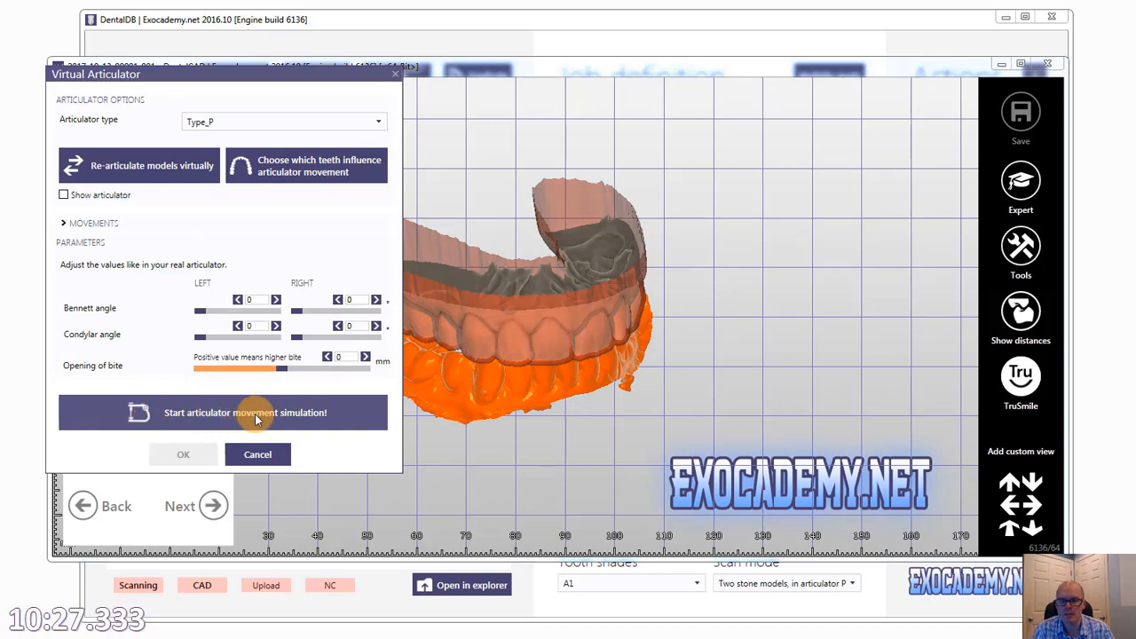
Run the articulator movement simulation with the articulator shown, and try a higher opening of bite.
click(65, 196)
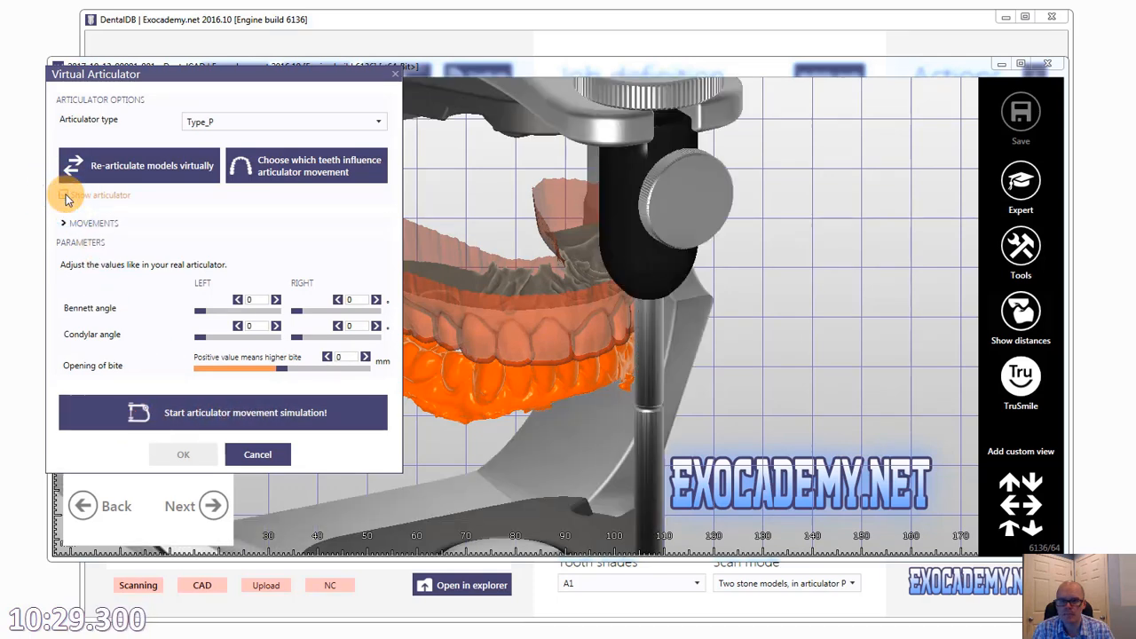
click(226, 410)
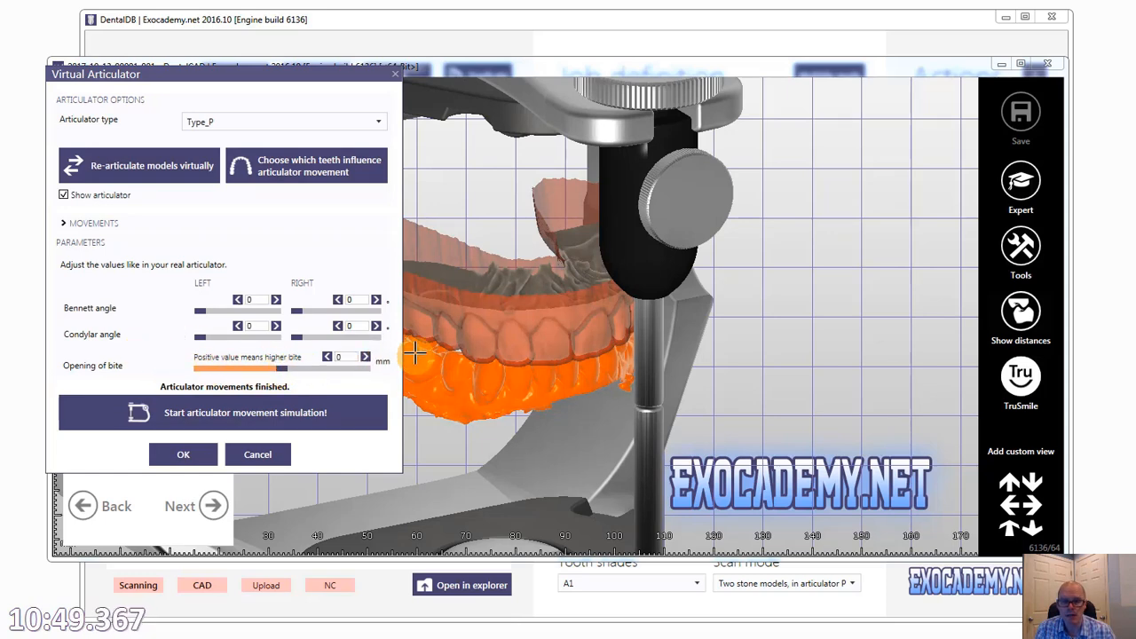
right_drag(452, 444, 458, 442)
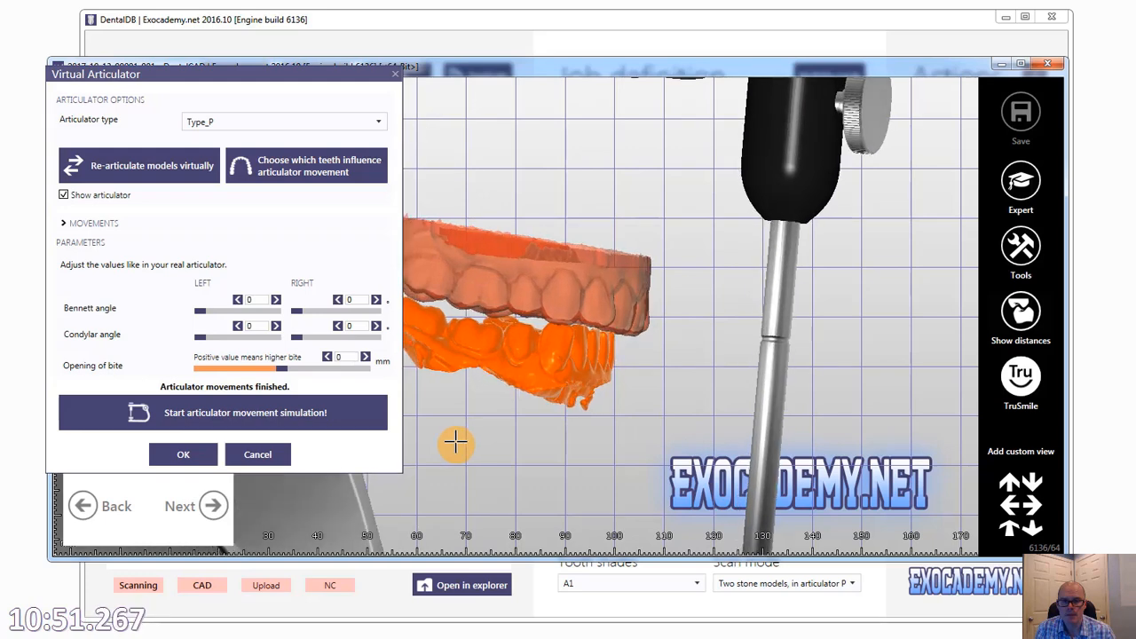
drag(284, 367, 387, 377)
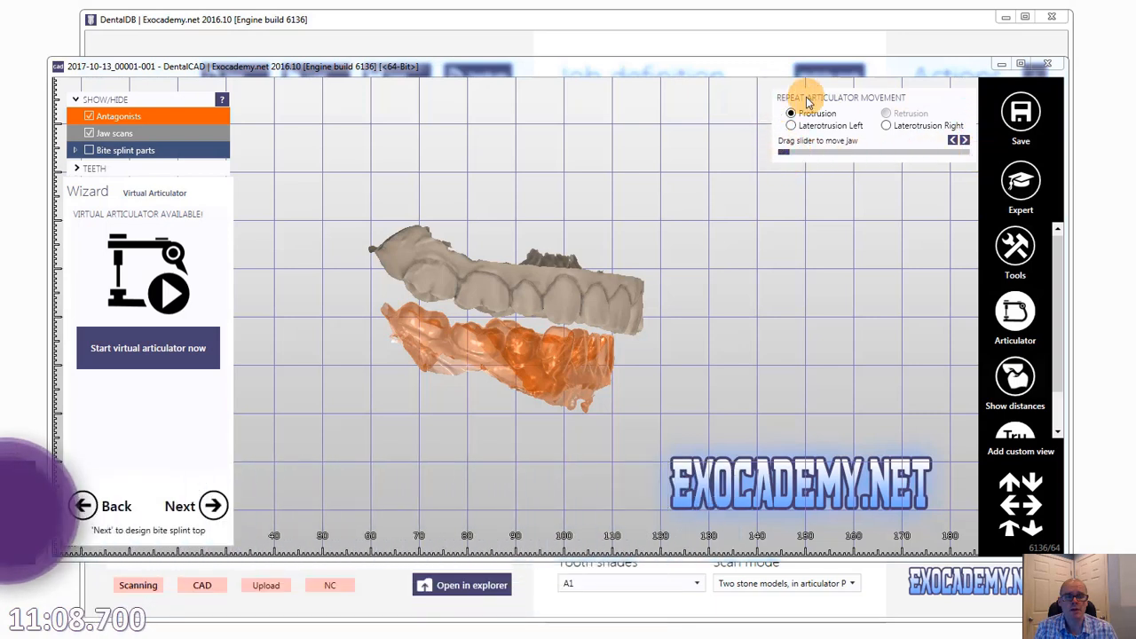
Try the protrusion, laterotrusion left and laterotrusion right movements, and continue to the bite splint top design.
drag(786, 154, 760, 157)
click(791, 125)
click(786, 153)
click(886, 126)
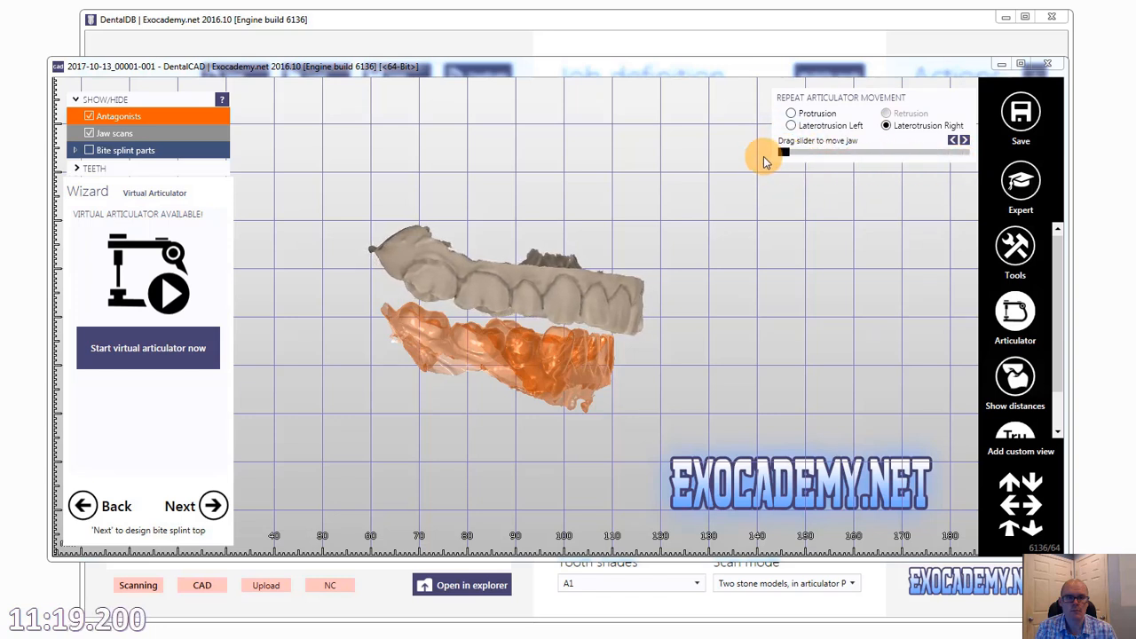
click(211, 507)
click(736, 394)
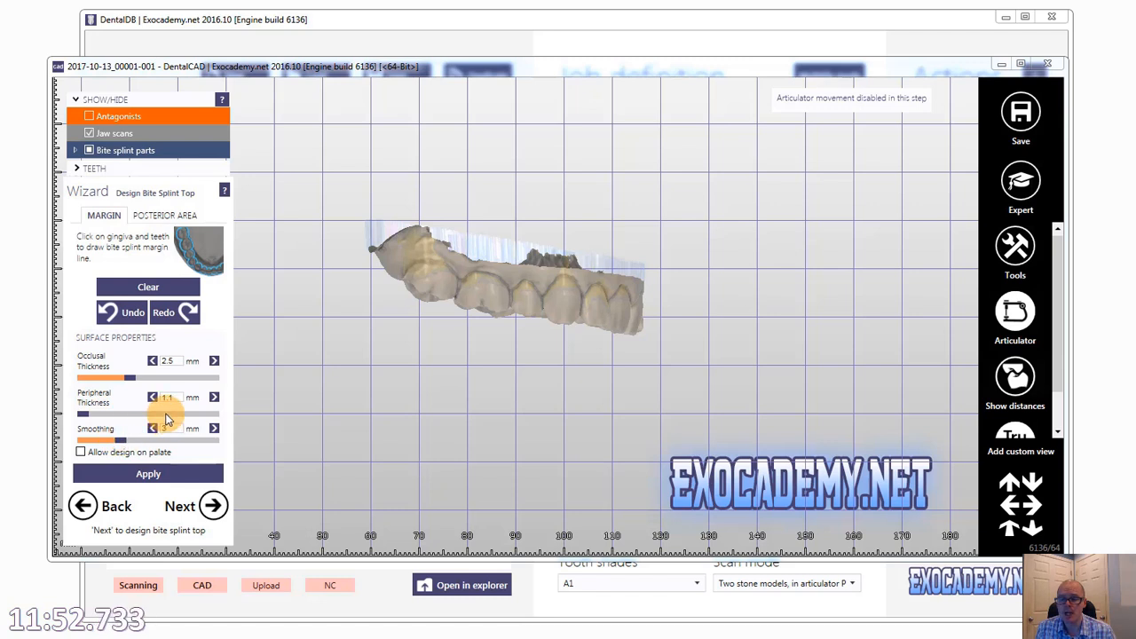
Set the splint top's occlusal thickness to 4 mm and its peripheral thickness to 2 mm.
drag(127, 381, 141, 380)
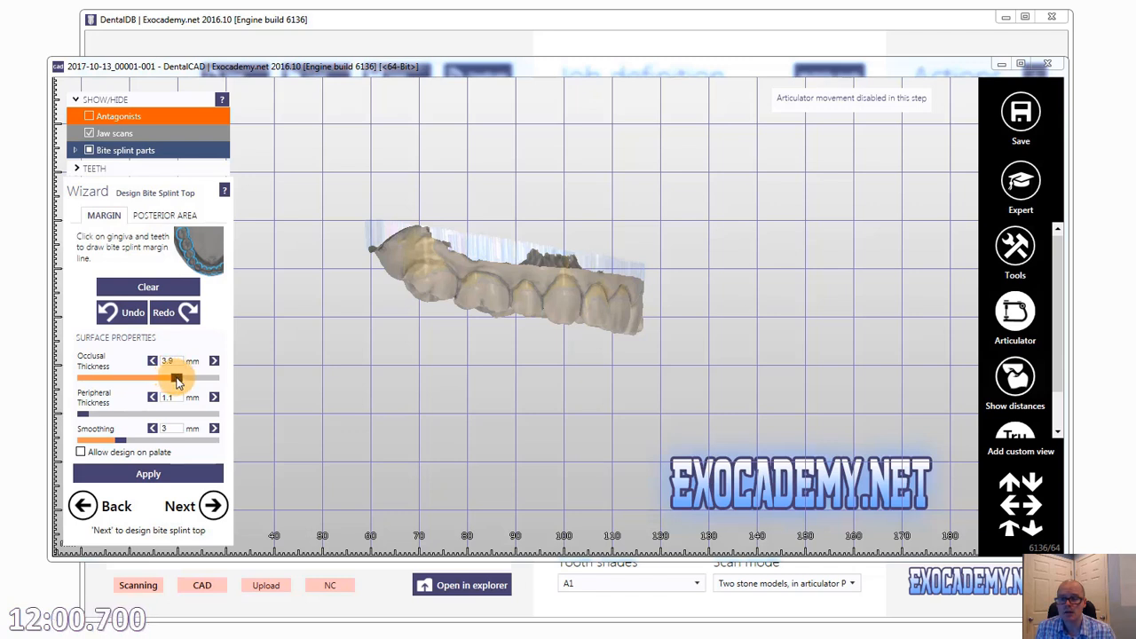
click(175, 364)
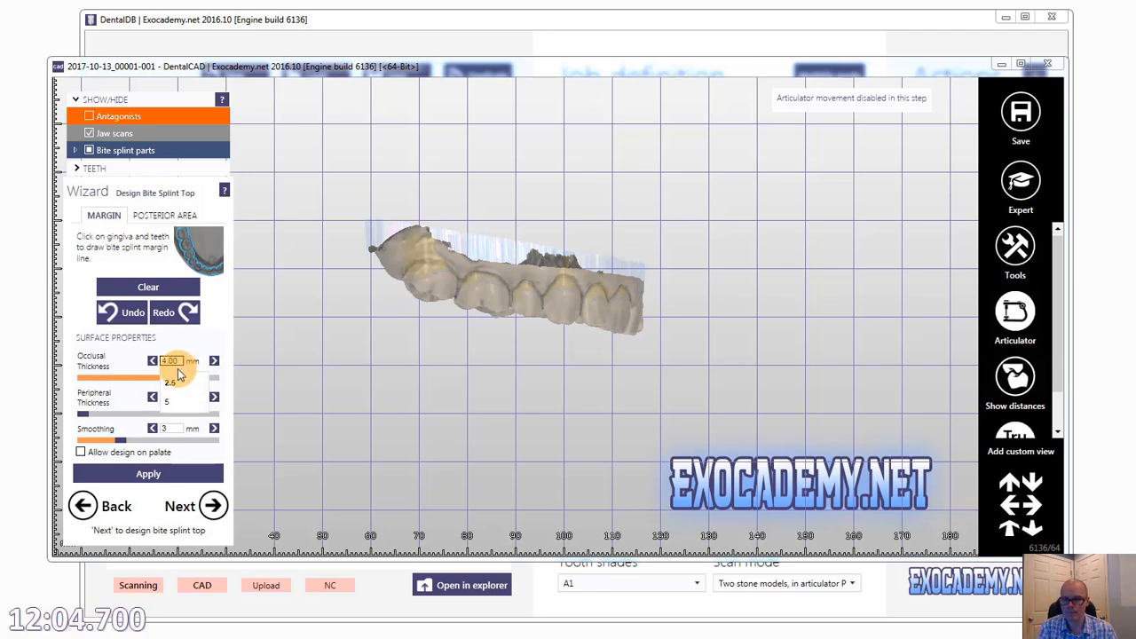
click(71, 362)
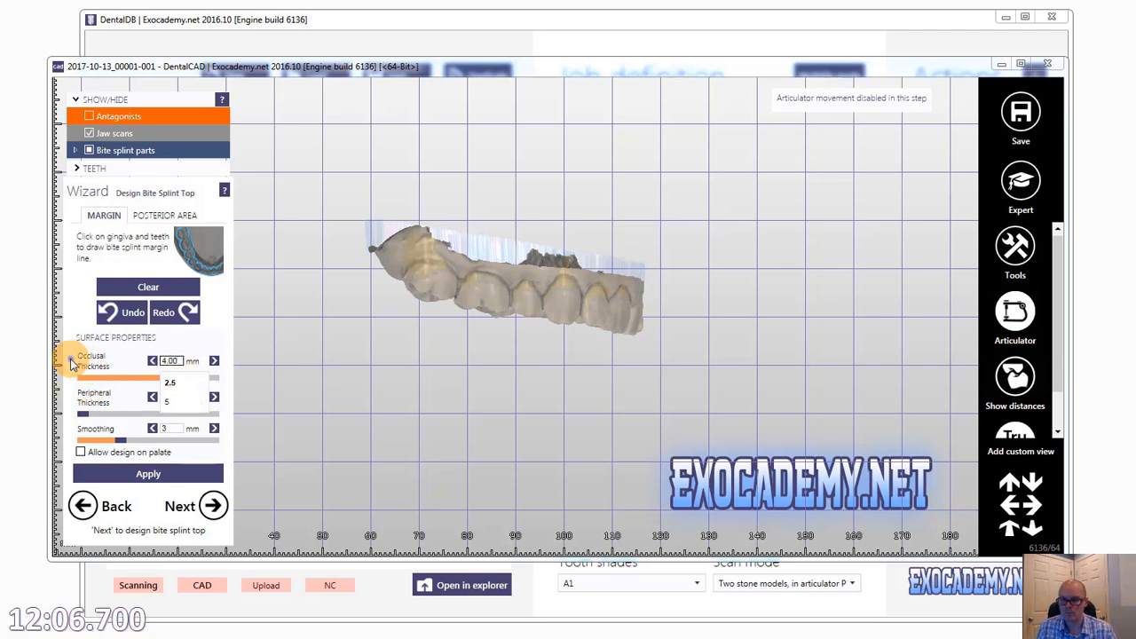
click(83, 415)
drag(84, 415, 98, 418)
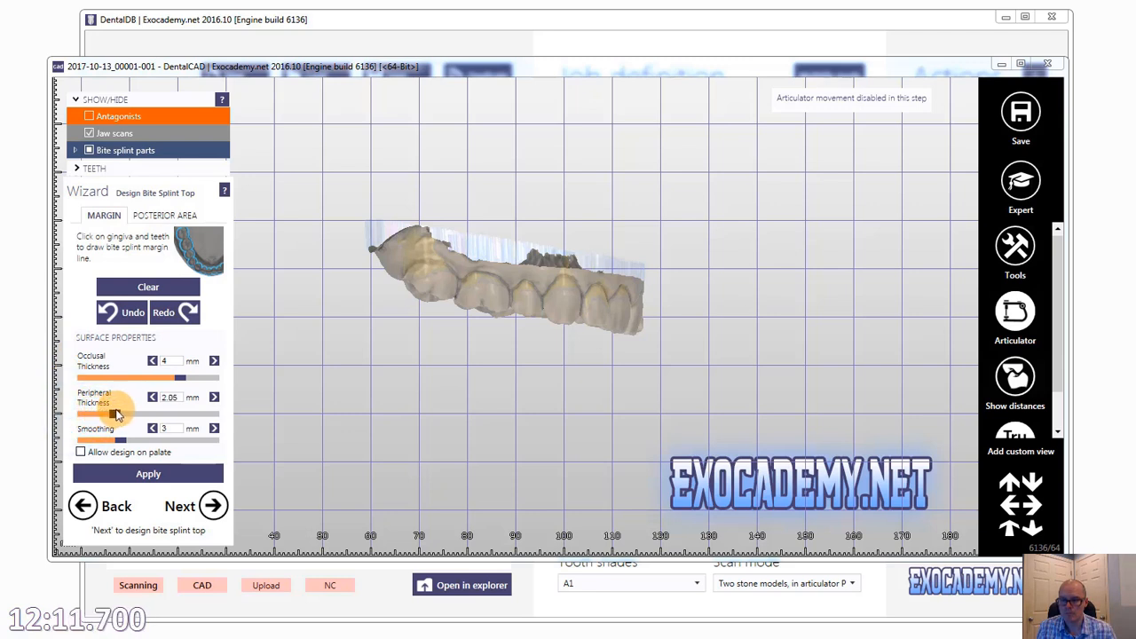
click(177, 397)
text(2)
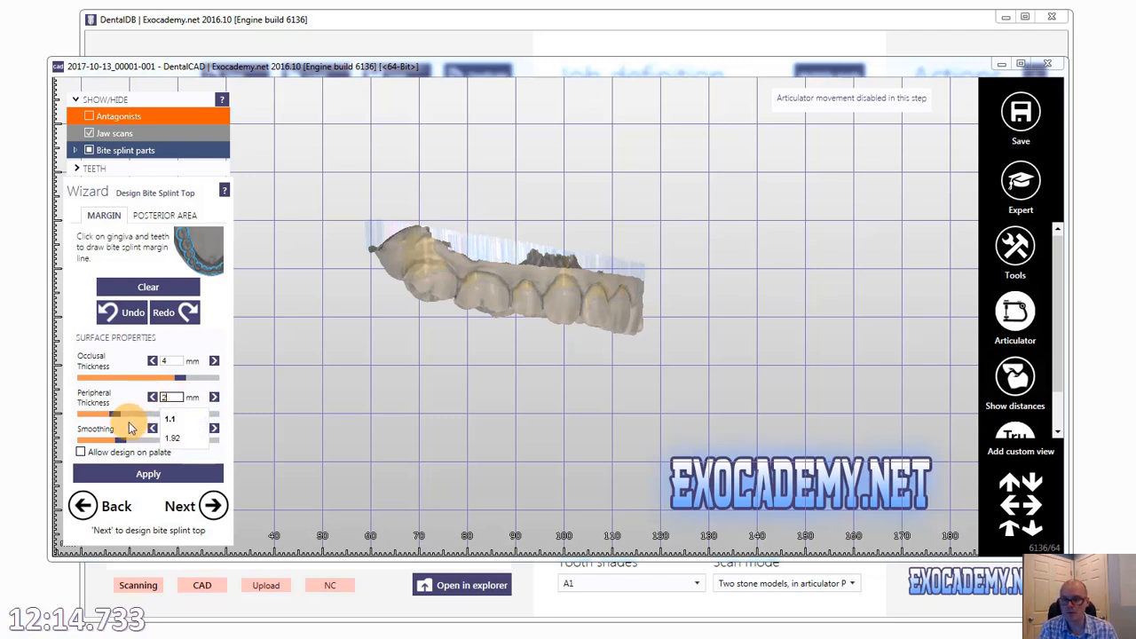
click(73, 418)
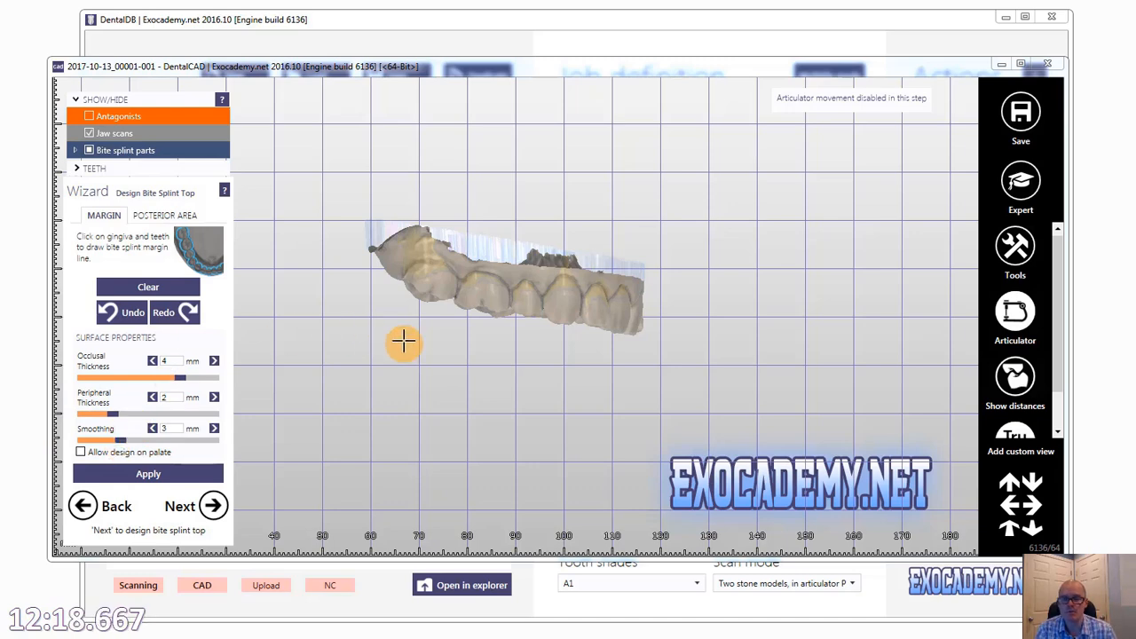
Start the splint margin line with a first point on the cheek side of the rearmost molar.
right_drag(468, 364, 468, 361)
scroll(442, 237, up, 3)
scroll(442, 237, up, 5)
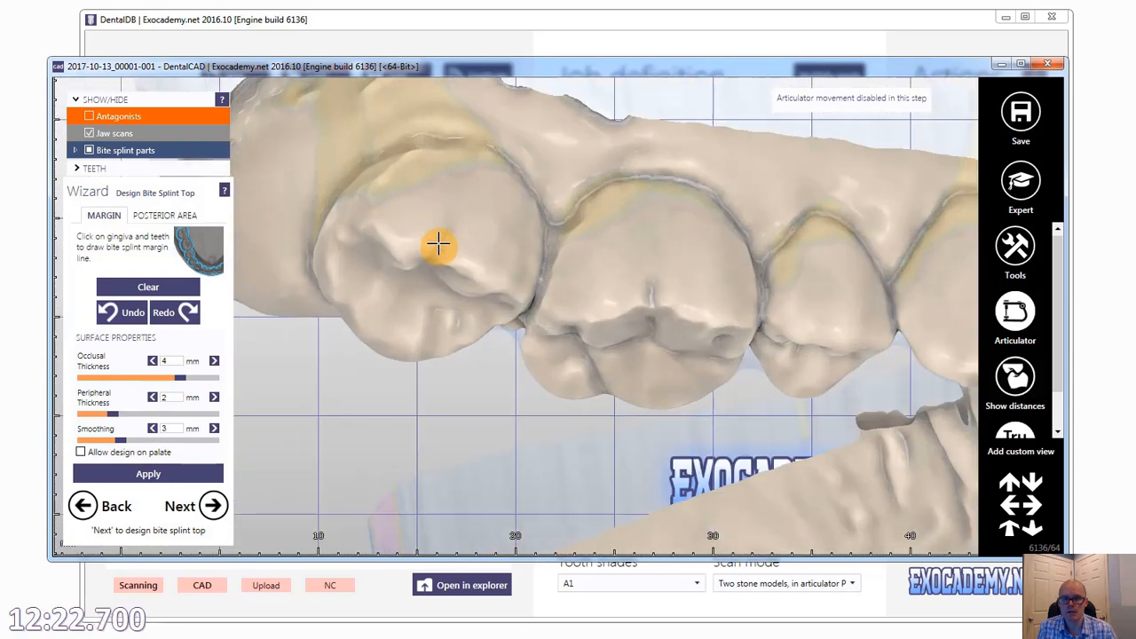
click(329, 177)
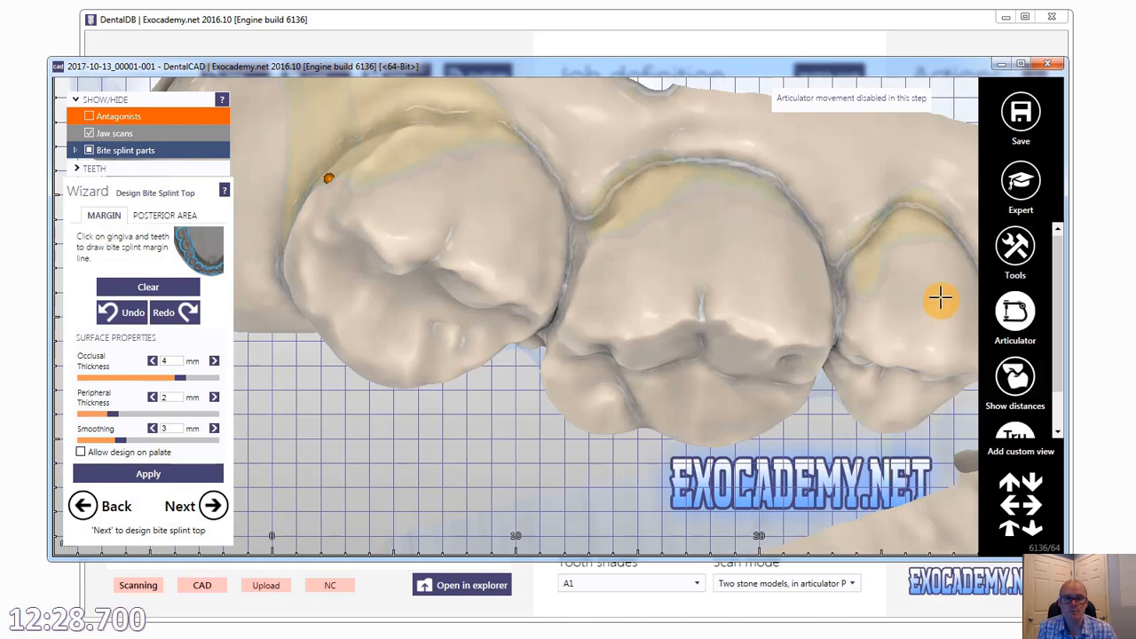
Show the bite splint bottom undercut visualization helper on the jaw scan and make it opaque.
click(76, 153)
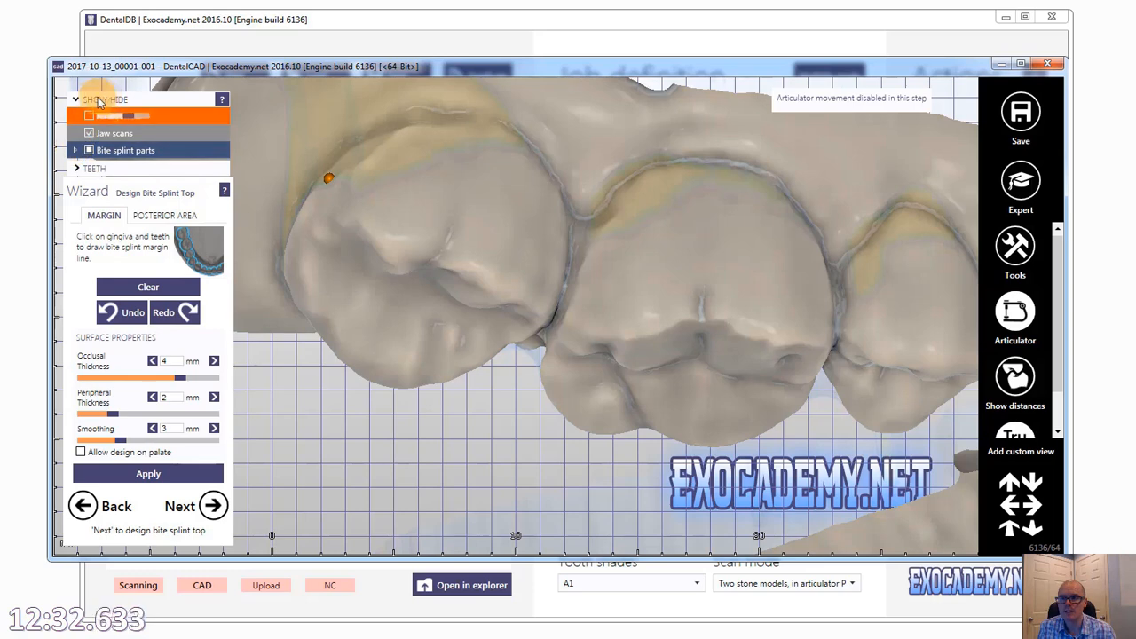
click(77, 152)
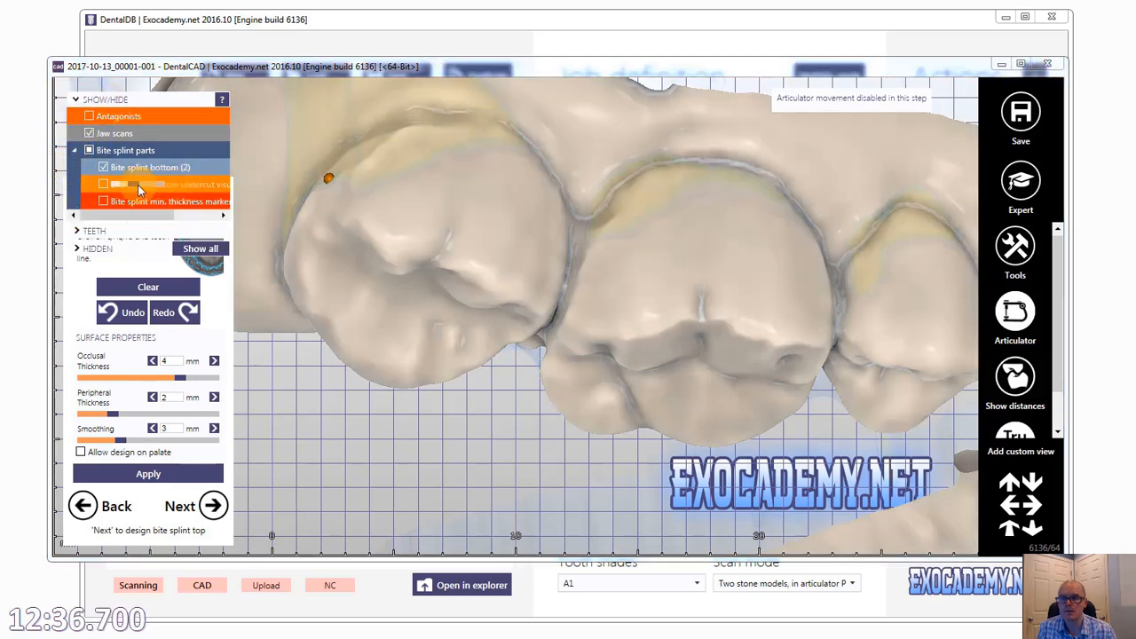
click(103, 183)
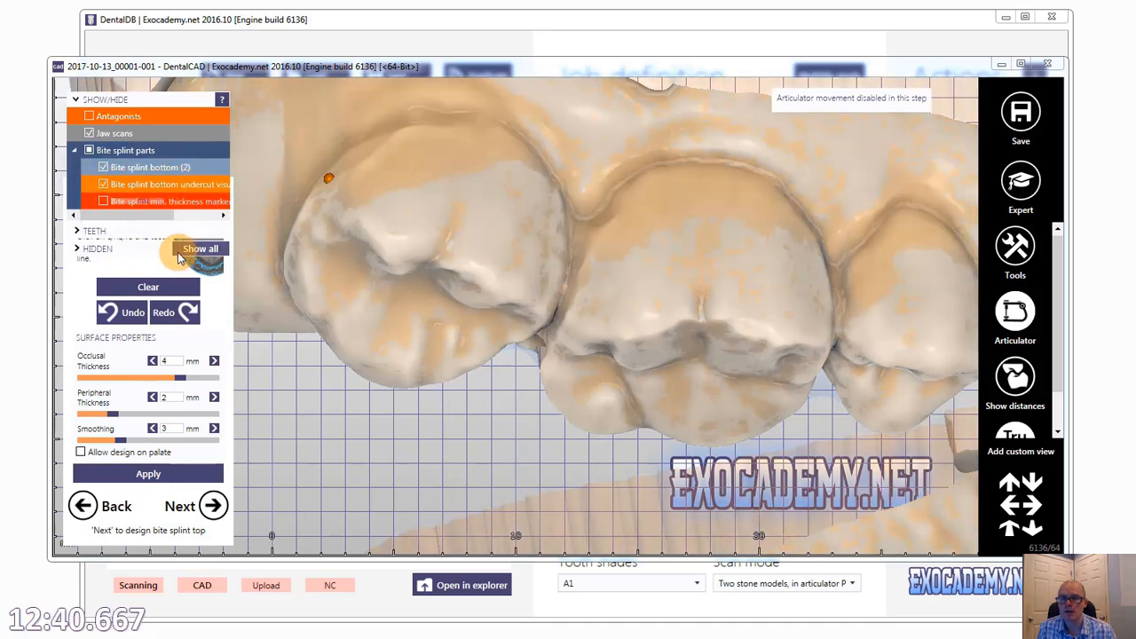
mouse_move(154, 215)
mouse_down()
mouse_move(183, 209)
mouse_move(180, 199)
mouse_up()
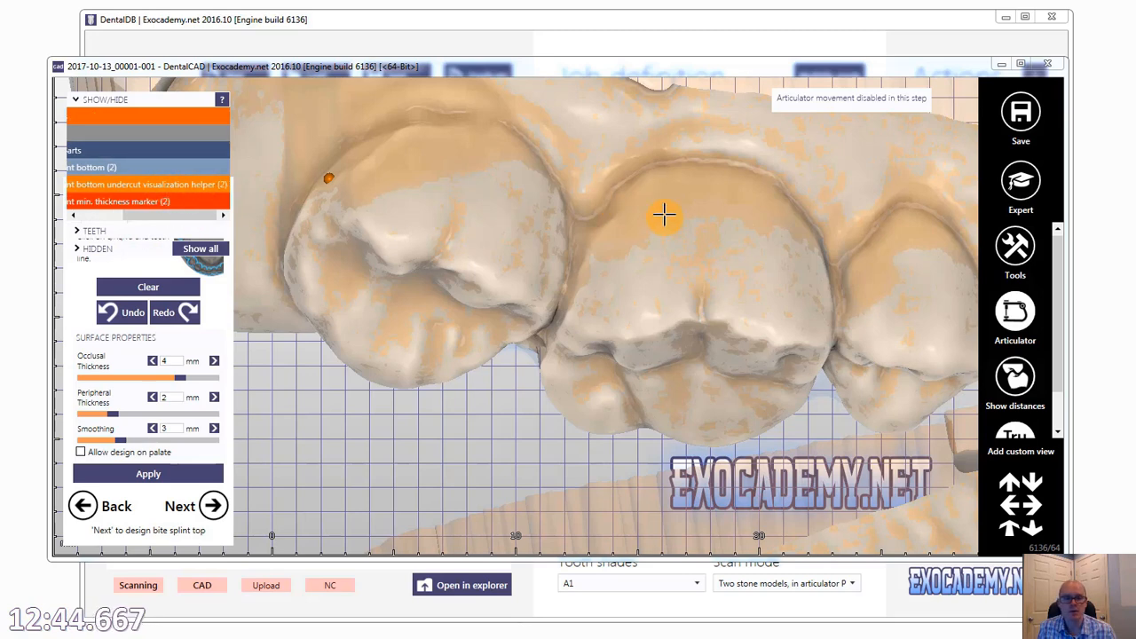
scroll(663, 214, down, 3)
right_drag(701, 227, 702, 227)
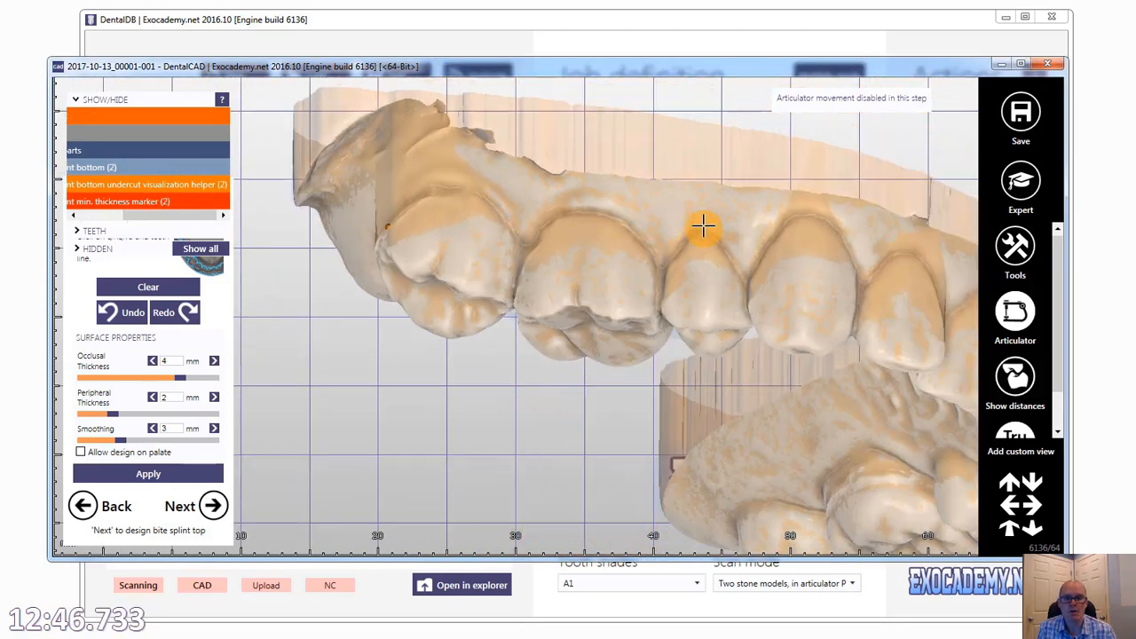
drag(138, 215, 64, 218)
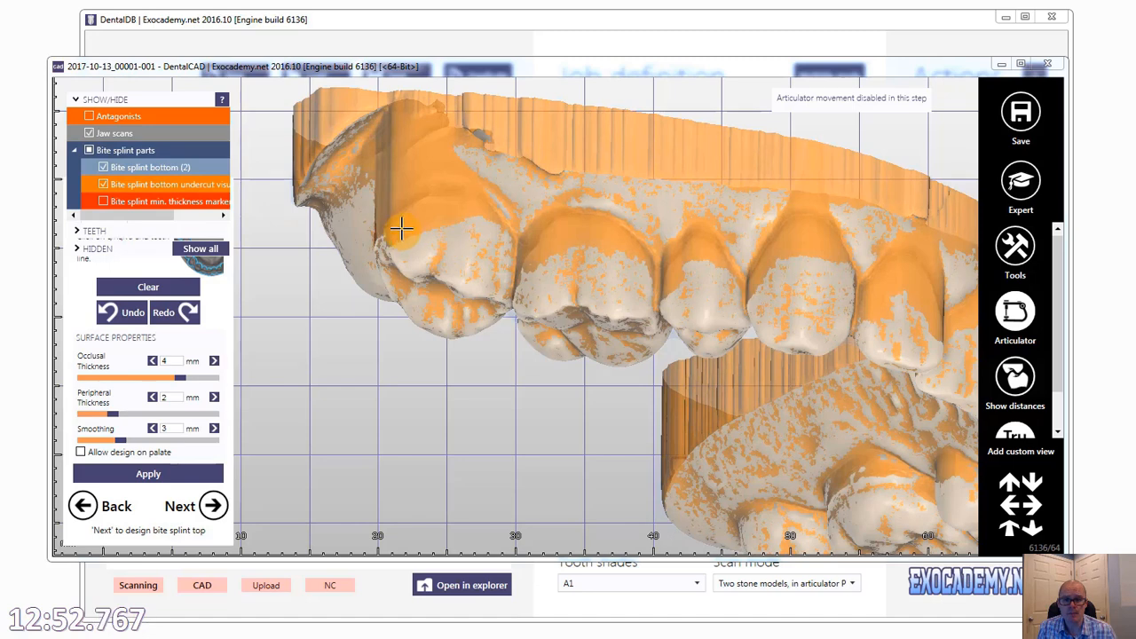
Draw the margin line along the height of contour on the cheek side of the two molars and the premolar.
click(413, 222)
click(456, 220)
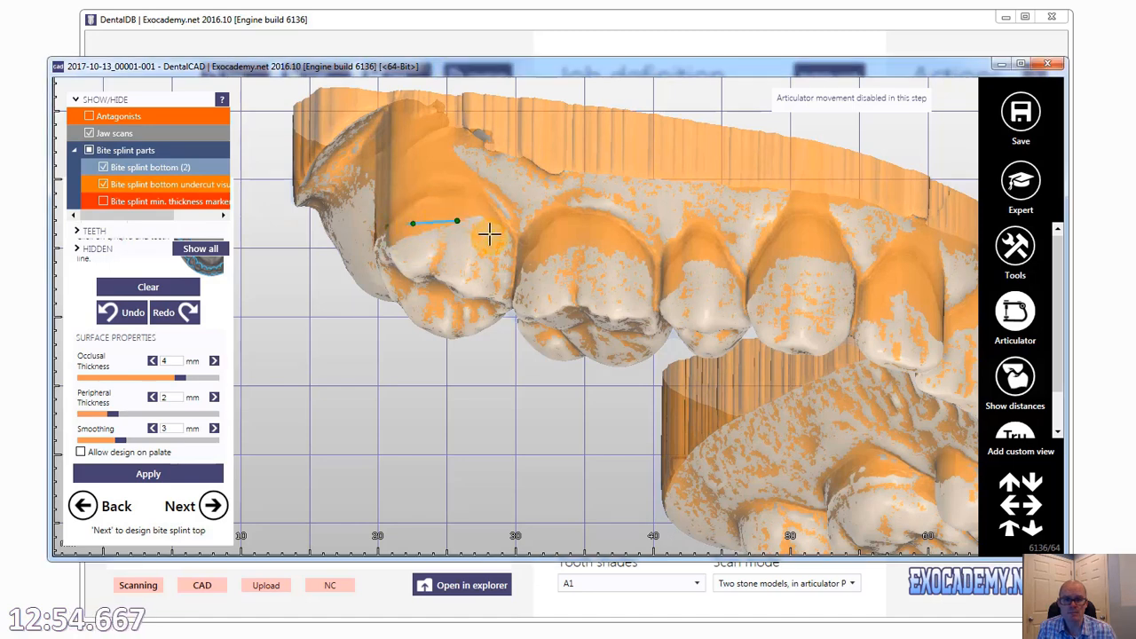
click(508, 242)
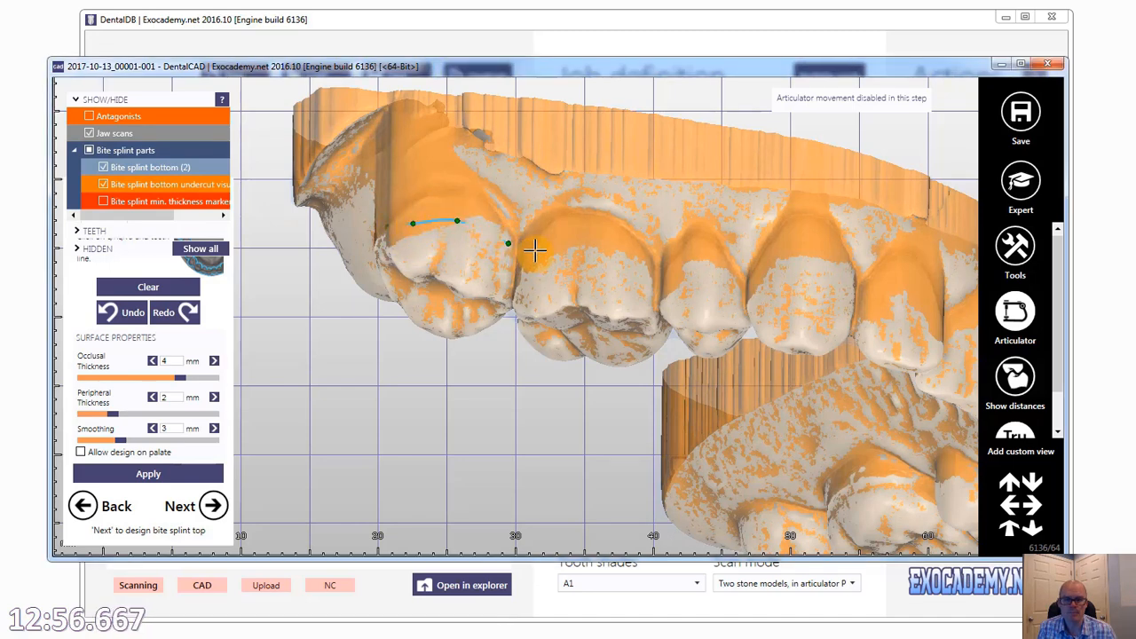
click(534, 252)
click(573, 245)
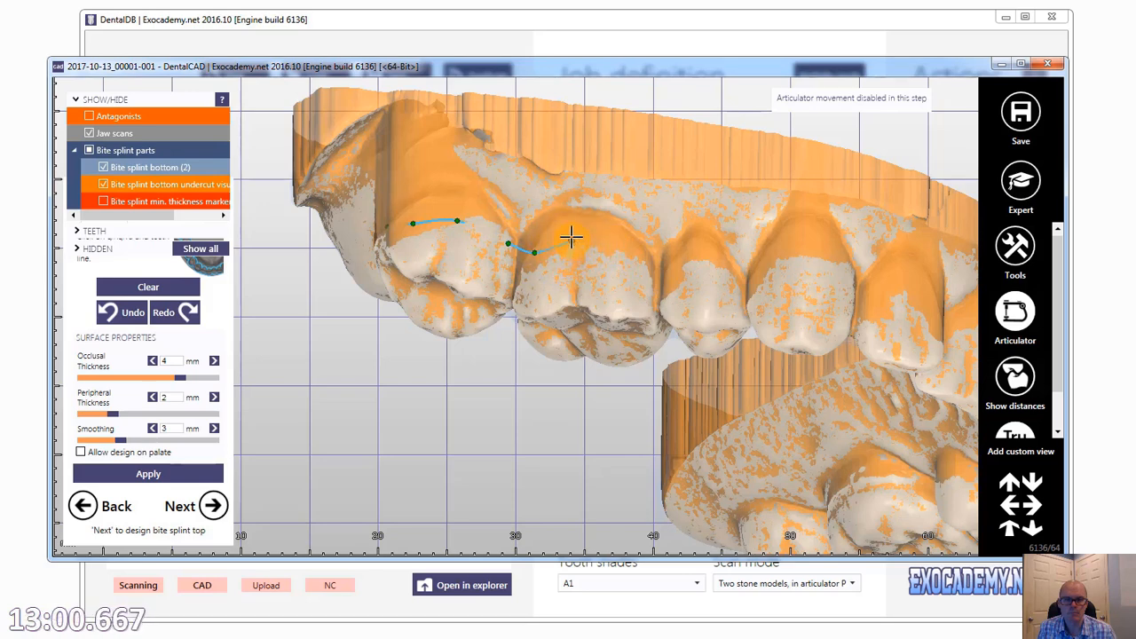
click(641, 252)
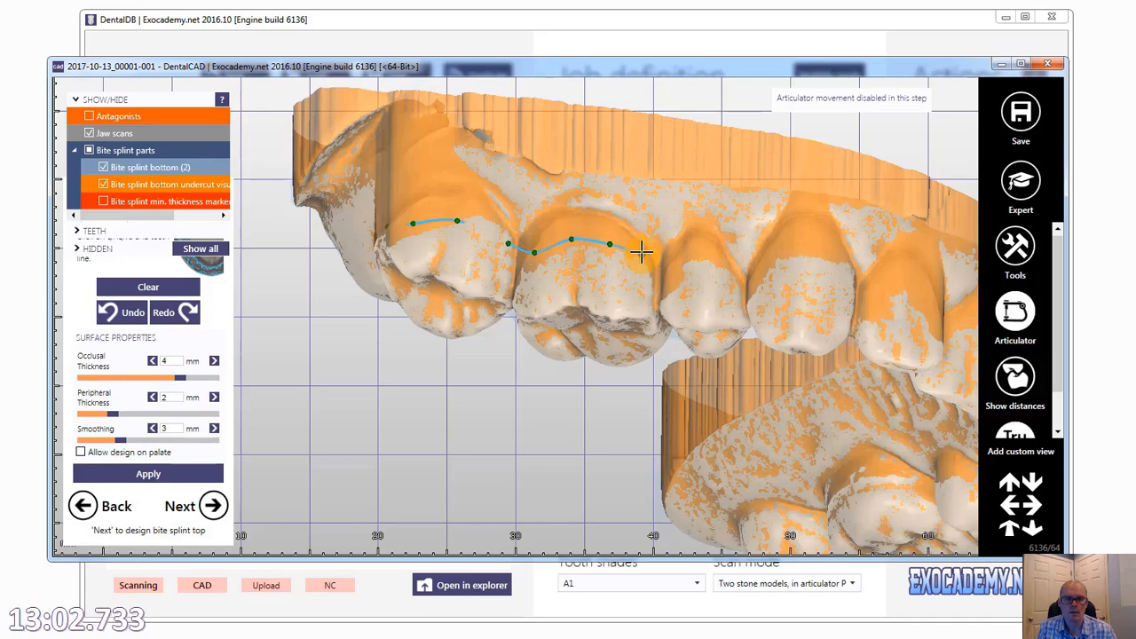
click(673, 259)
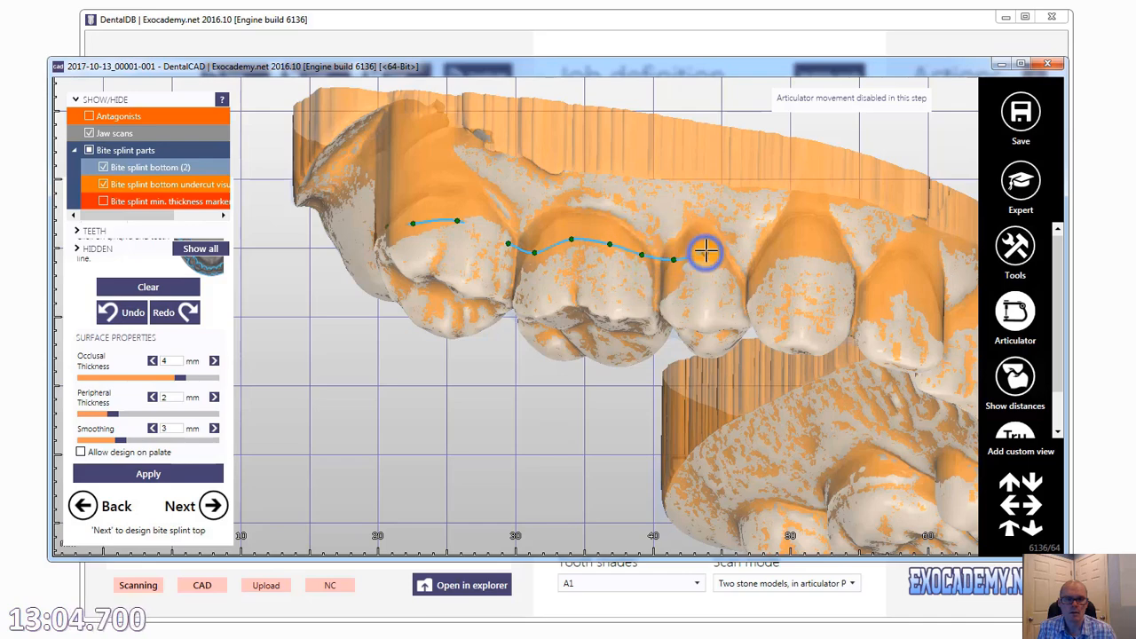
click(705, 252)
click(733, 266)
Continue the margin line from the premolar over the outer surface of the adjacent canine, following the undercut boundary.
right_drag(754, 275, 713, 274)
click(698, 291)
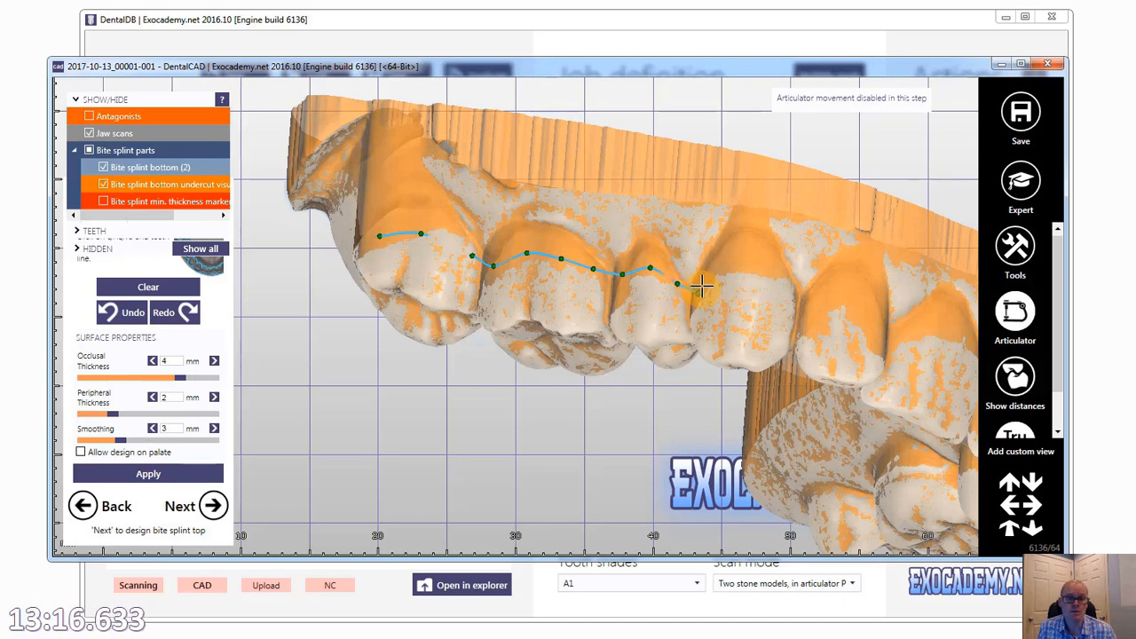
click(718, 262)
click(739, 256)
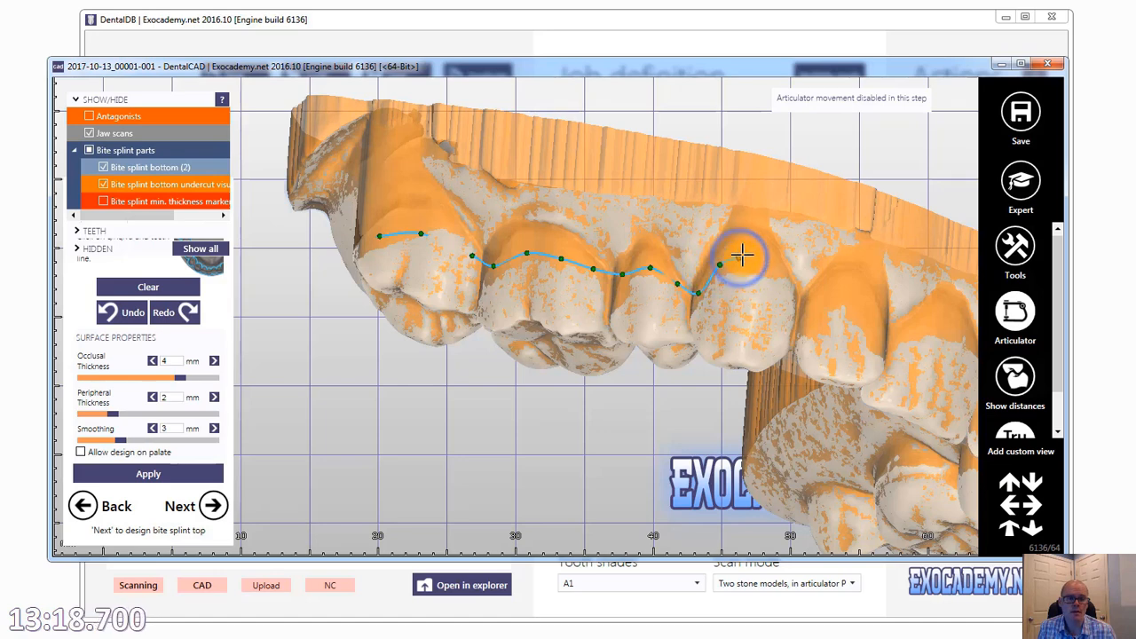
click(785, 273)
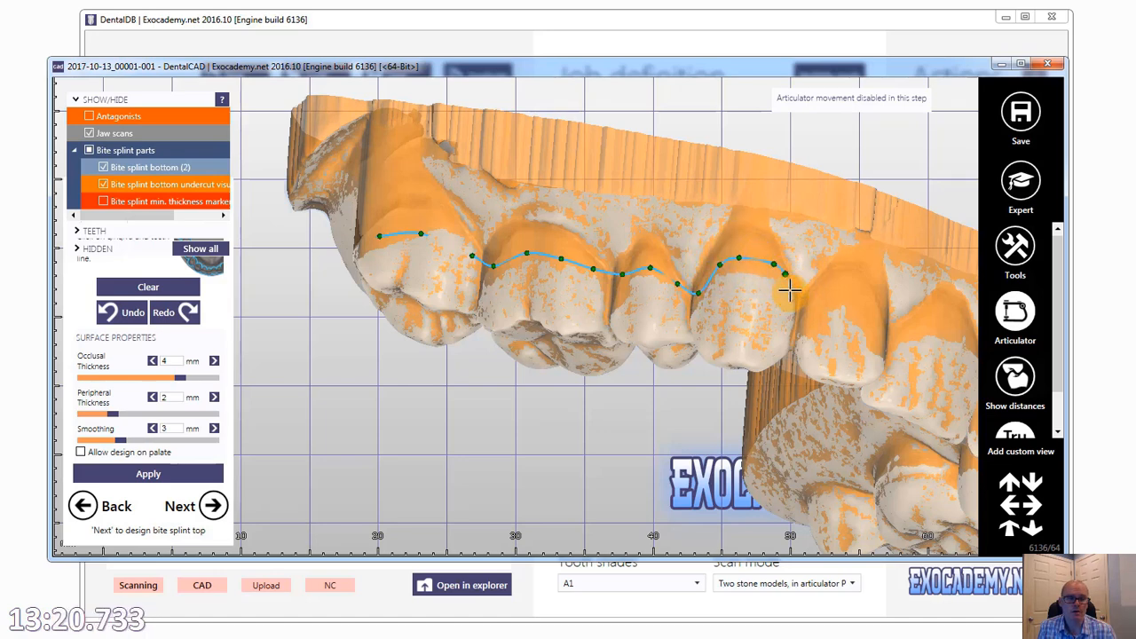
click(793, 297)
Extend the margin line across the lateral and central incisors up to the gap between the front teeth.
right_drag(830, 325, 720, 302)
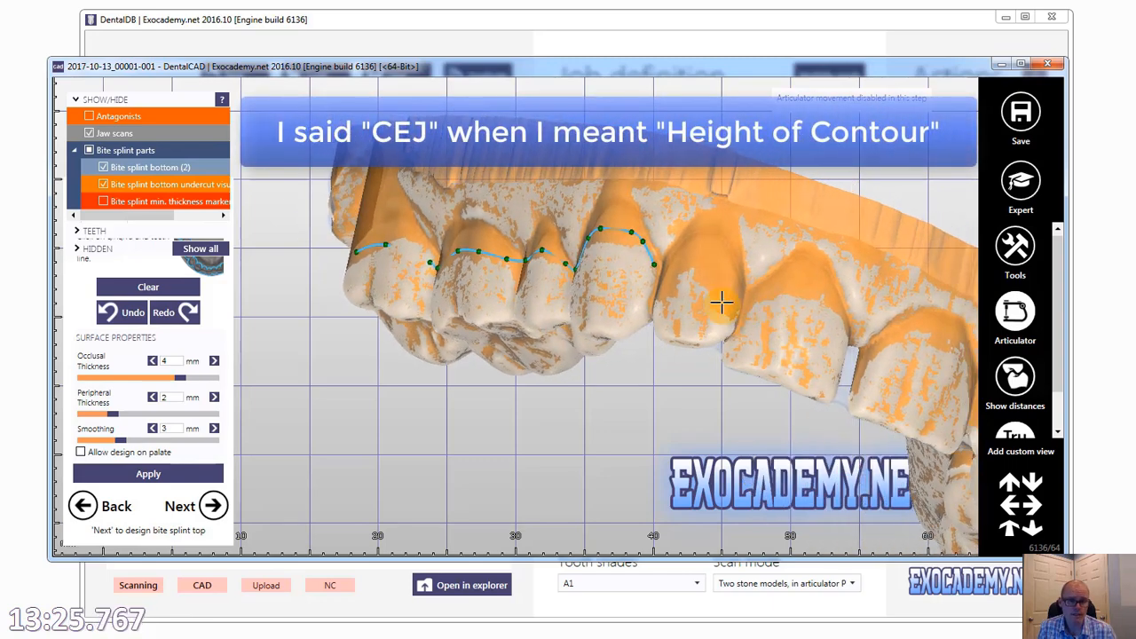
click(666, 279)
click(687, 288)
click(724, 296)
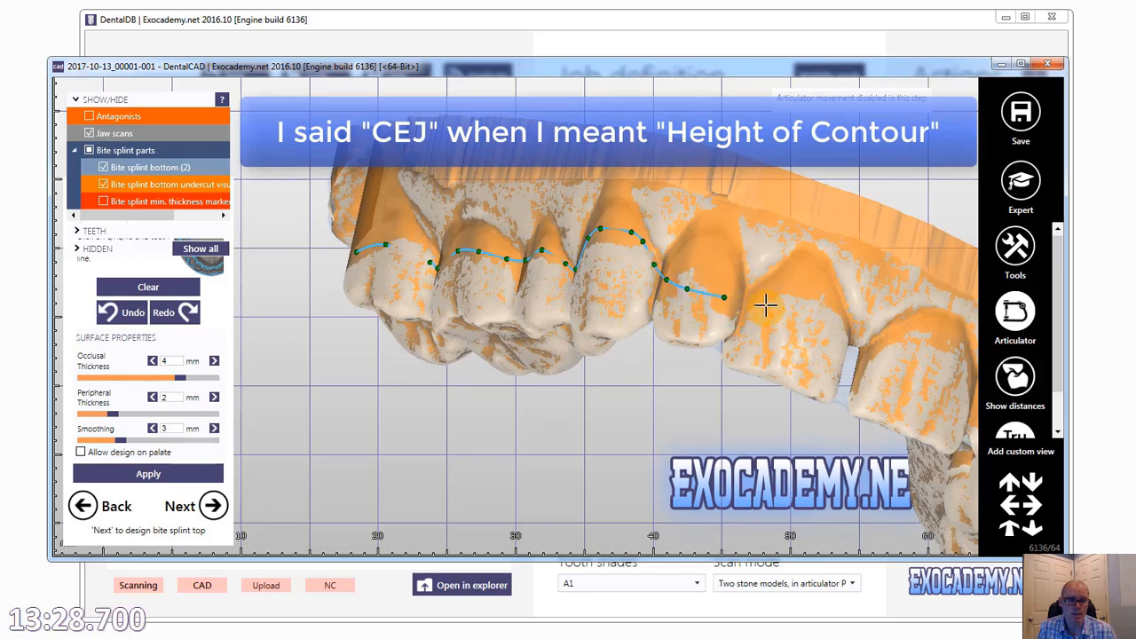
click(759, 307)
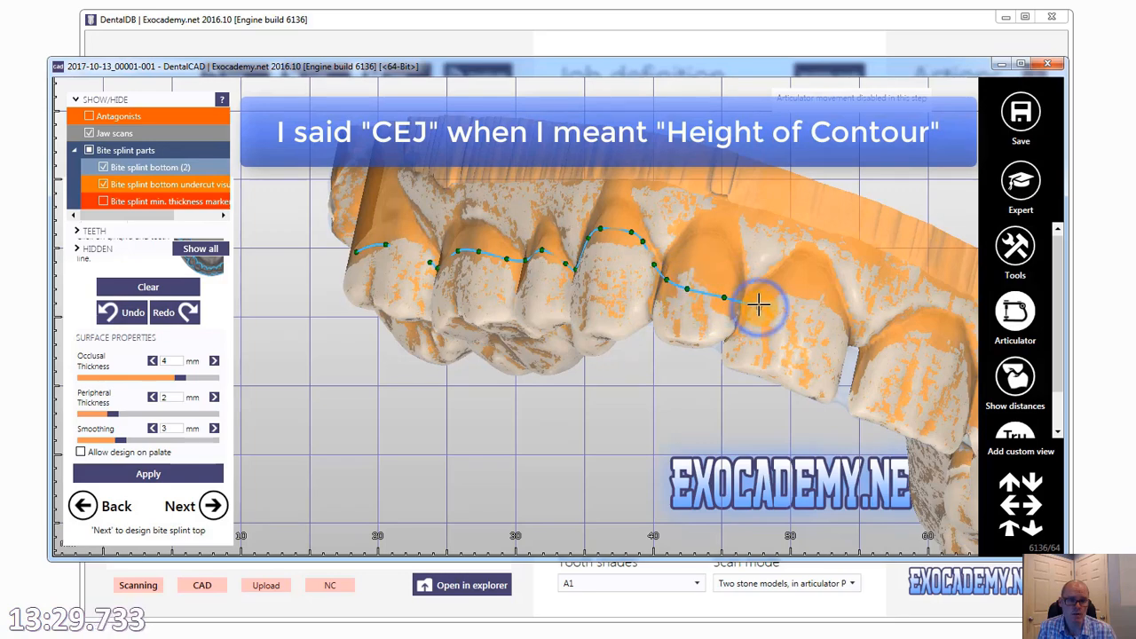
click(838, 333)
Carry the margin line across the front gap and over the opposite central and lateral incisors.
right_drag(885, 361, 867, 360)
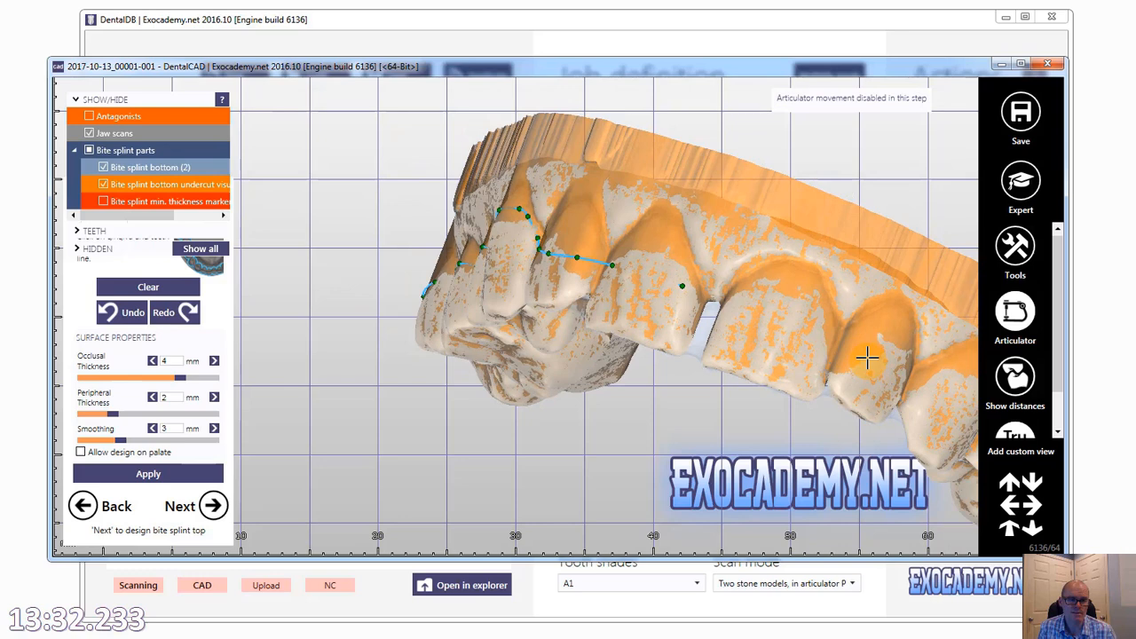
click(735, 310)
click(826, 338)
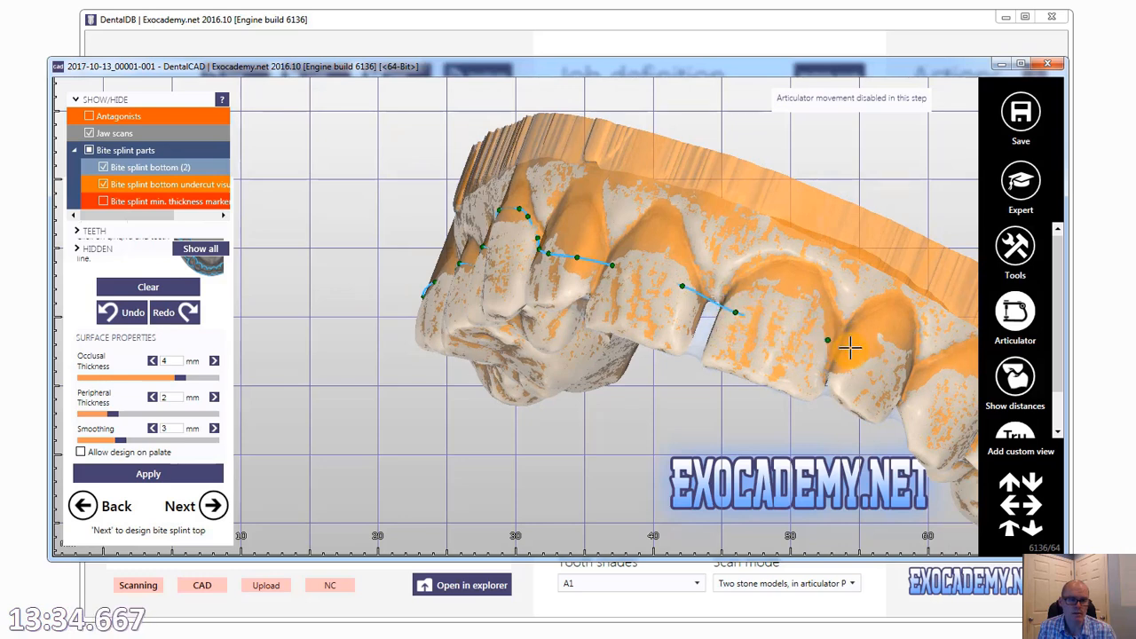
click(842, 345)
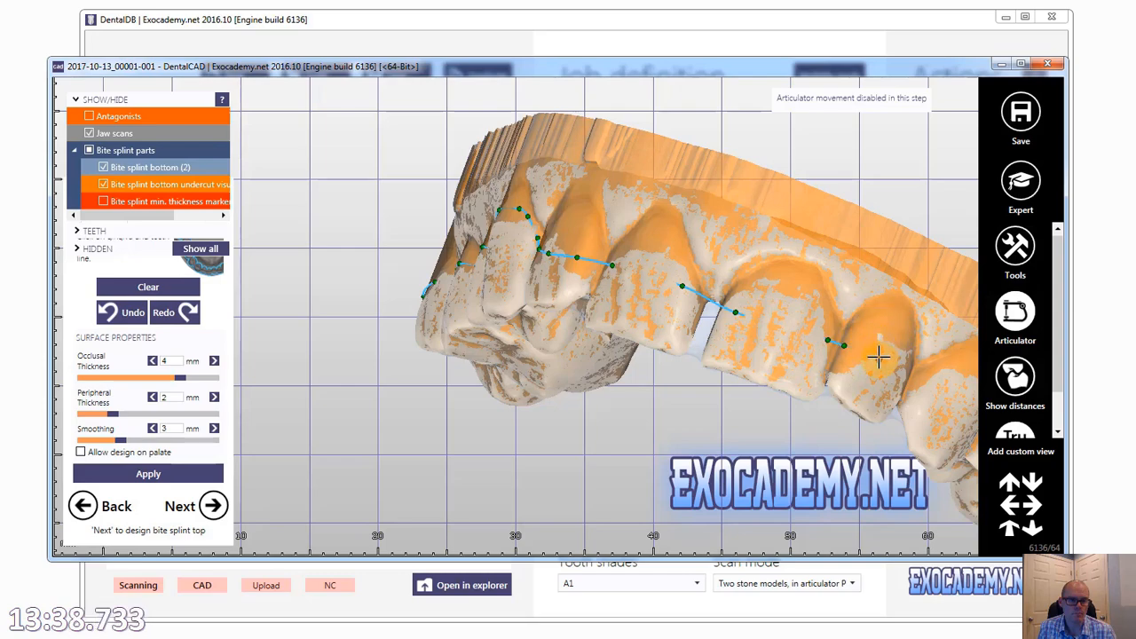
click(900, 375)
Continue the margin line from the lateral incisor over the outer surface of the adjacent canine, following the undercut boundary.
right_drag(900, 375, 686, 266)
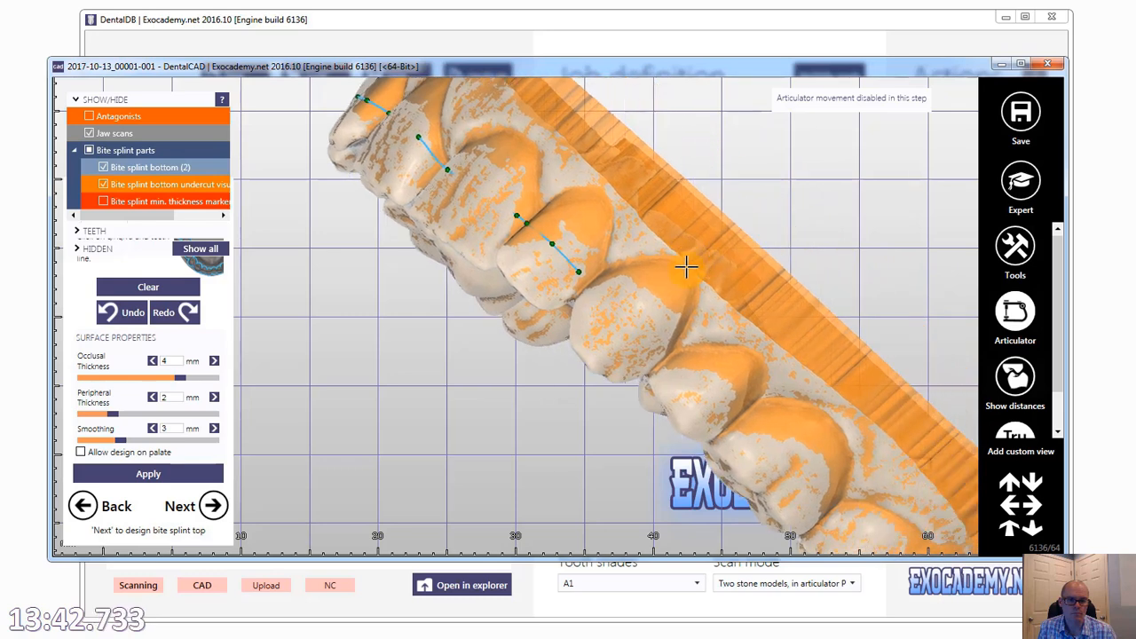
click(598, 283)
click(635, 282)
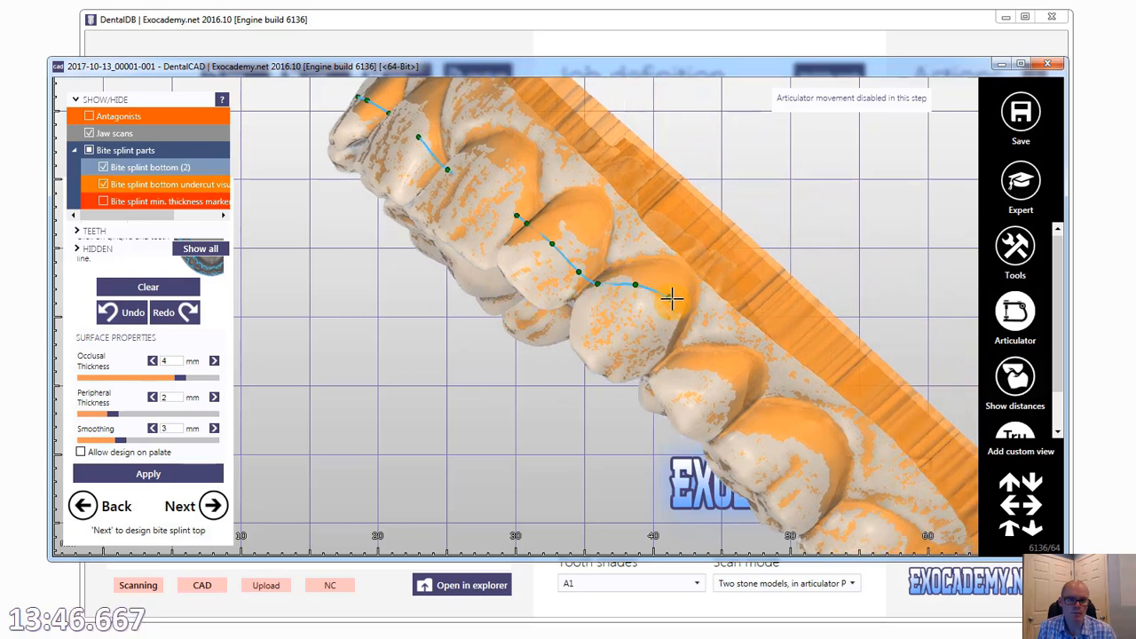
click(674, 309)
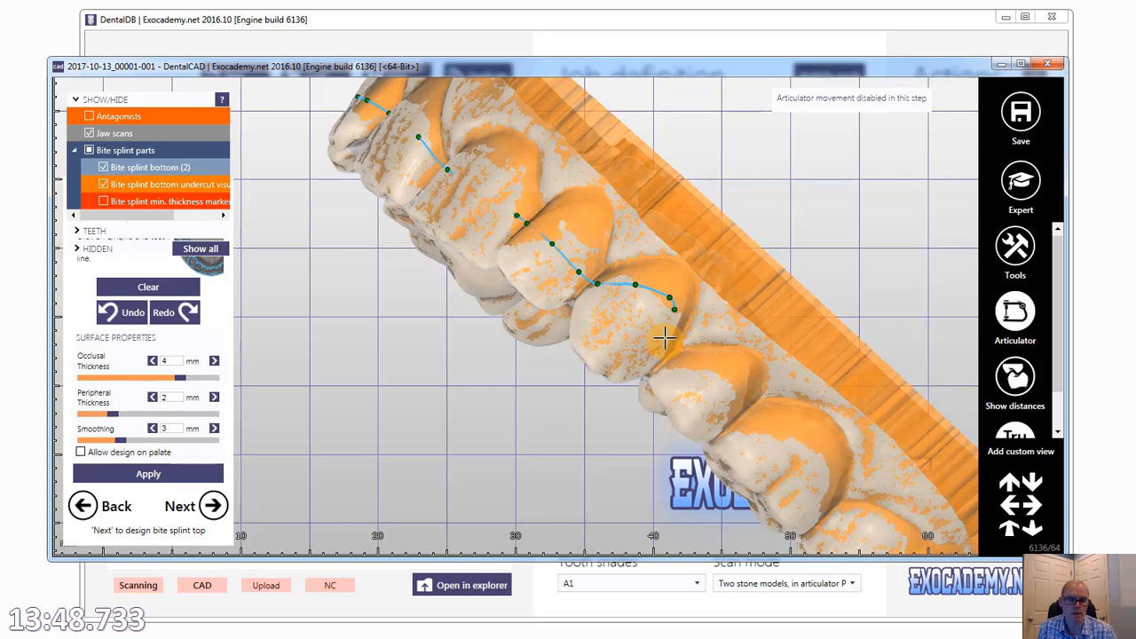
Extend the margin line along the cheek side of the premolar and first molar beyond the canine.
click(681, 356)
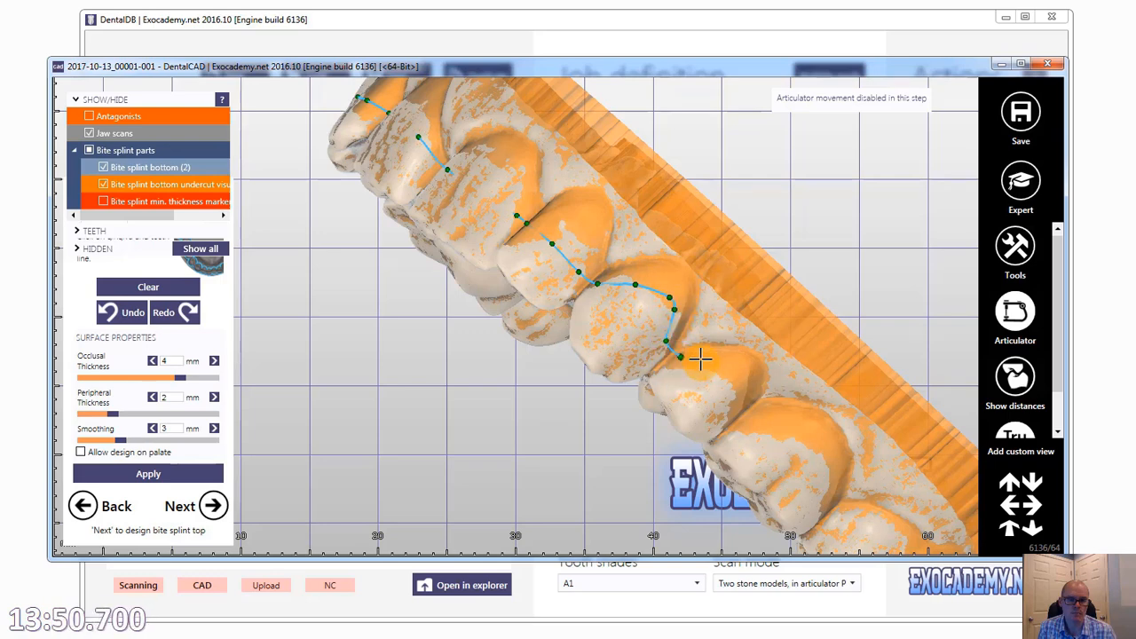
click(711, 364)
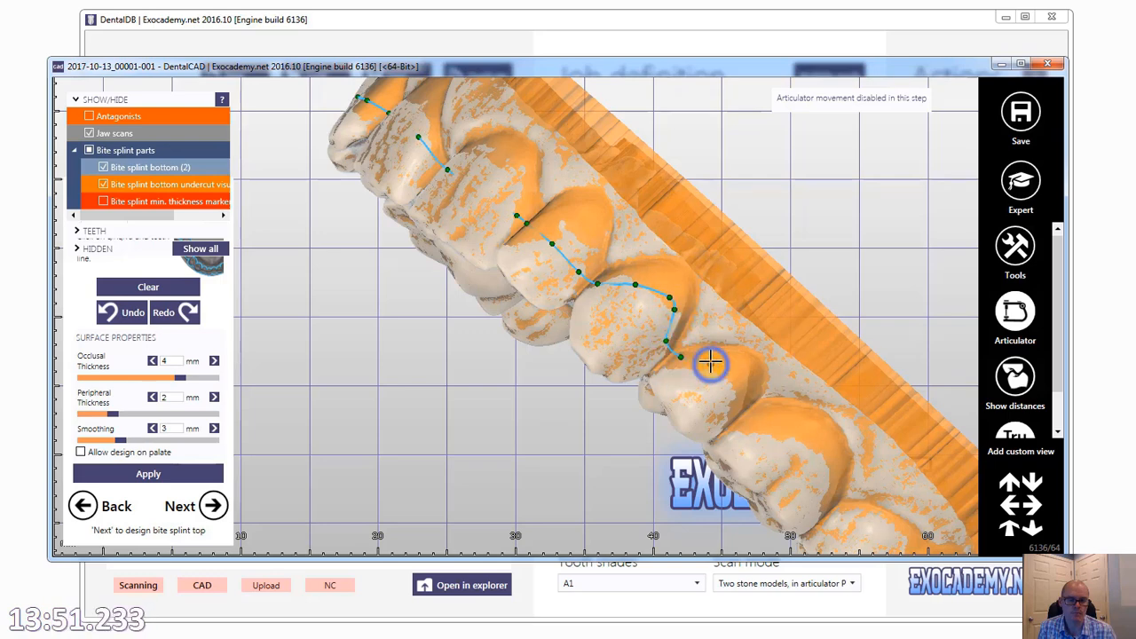
click(741, 404)
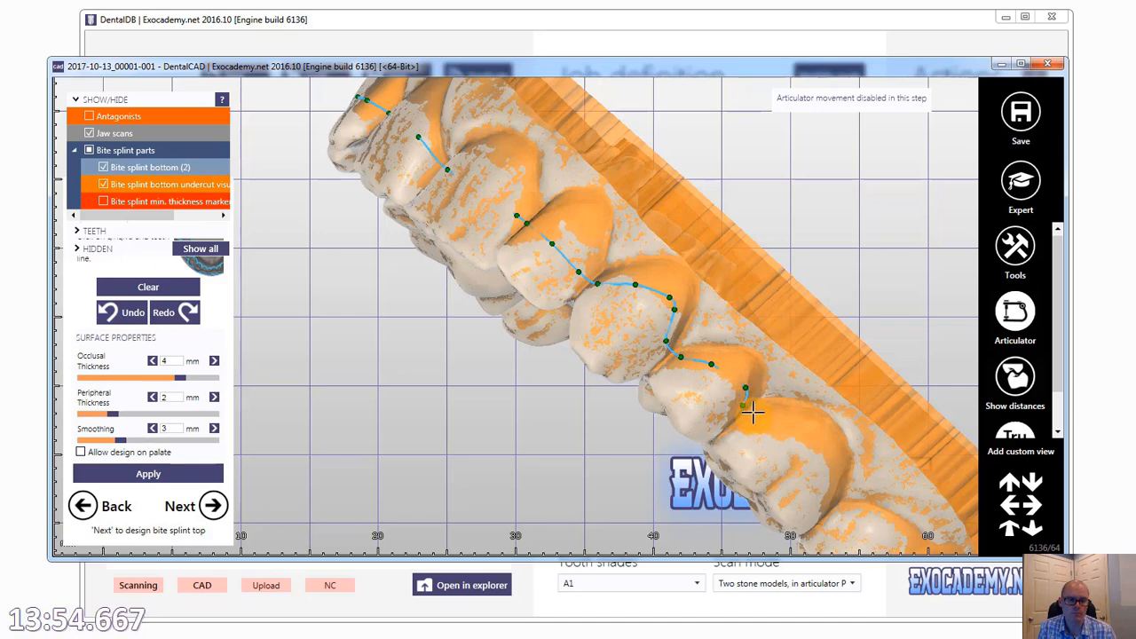
click(753, 415)
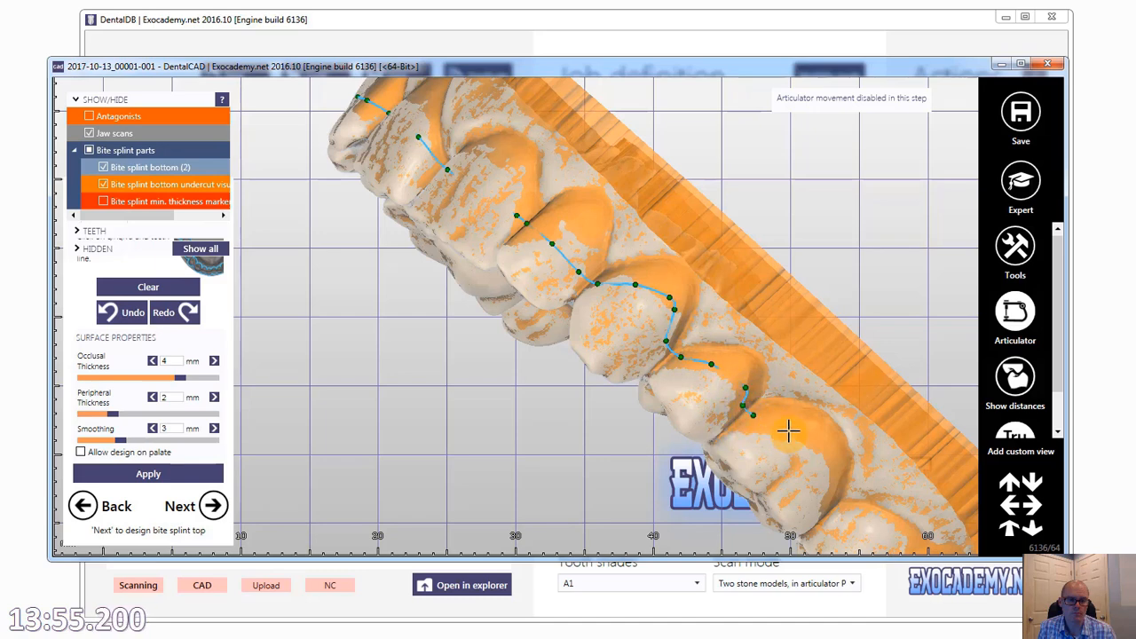
click(832, 497)
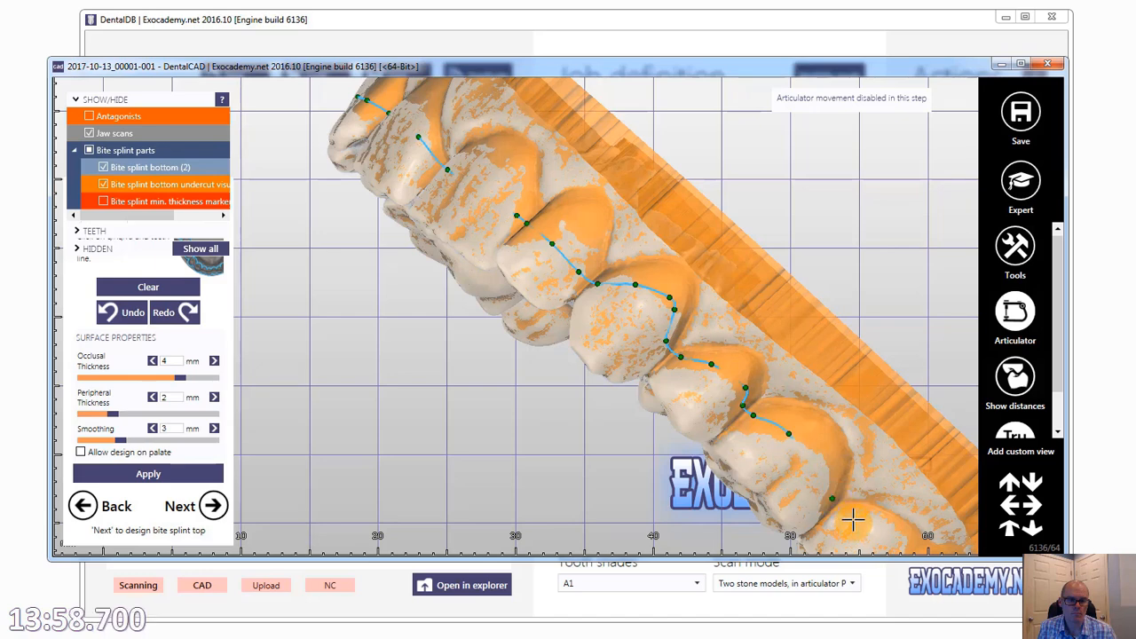
Carry the margin line over the cheek side of the second molar and wrap it around the back onto the palatal side.
right_drag(852, 522, 654, 347)
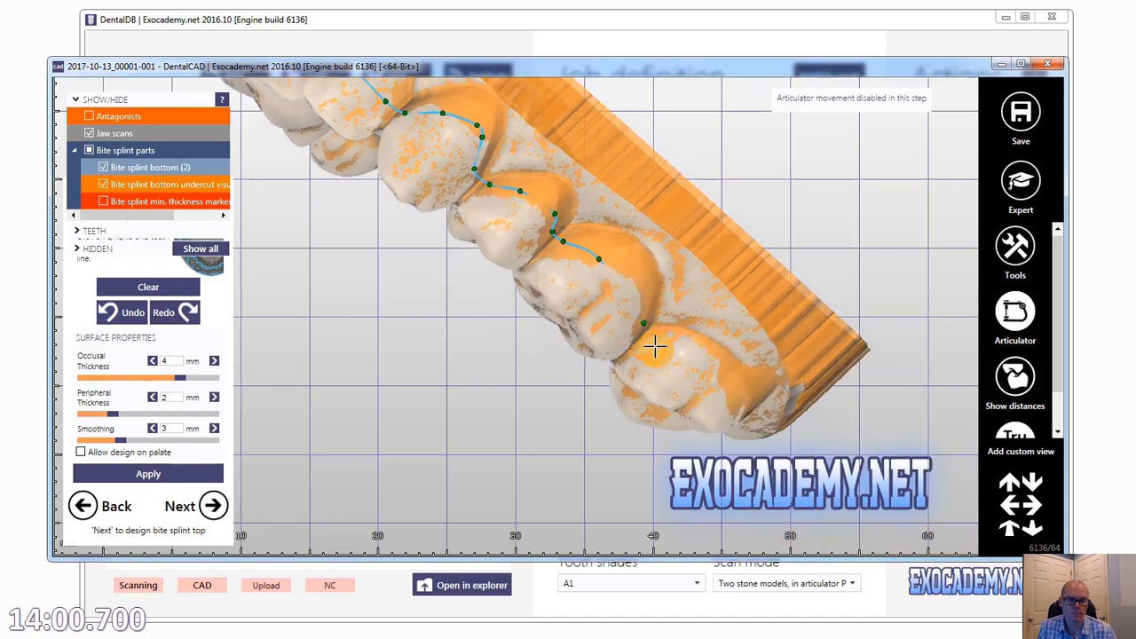
click(660, 333)
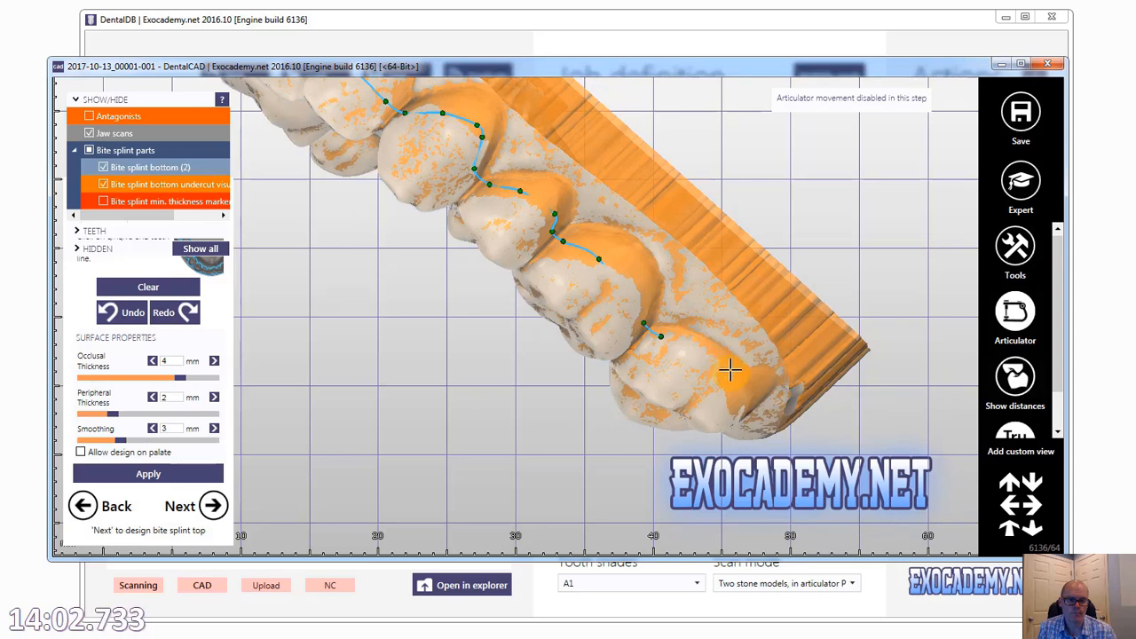
mouse_move(731, 406)
right_down()
mouse_move(710, 383)
mouse_move(728, 405)
right_up()
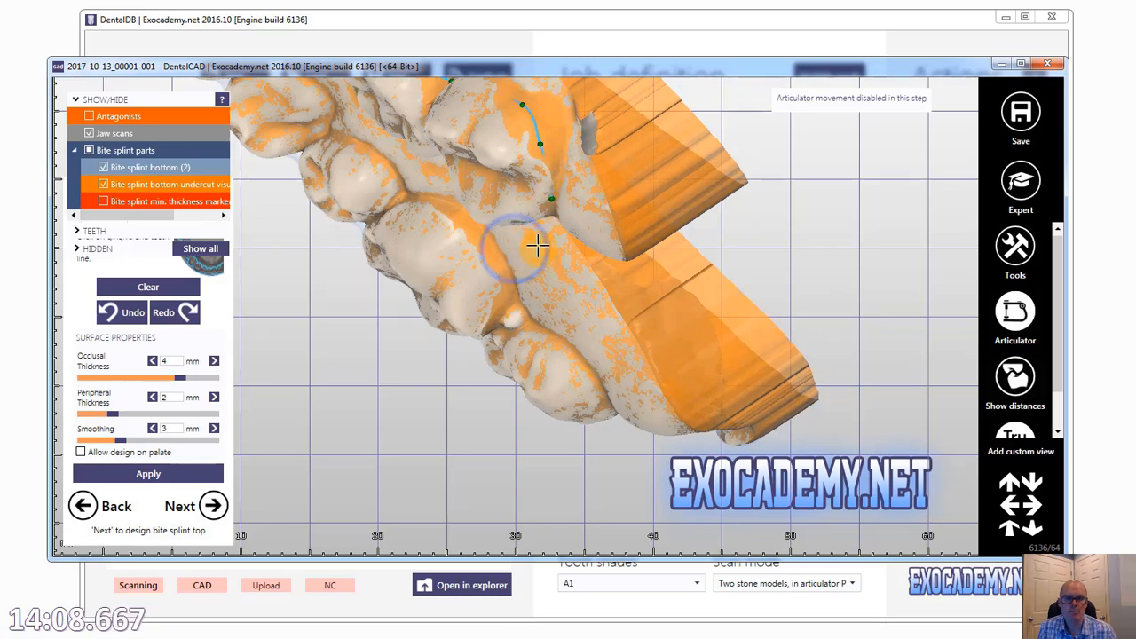
right_drag(522, 243, 701, 392)
right_drag(796, 365, 806, 347)
right_drag(849, 258, 808, 255)
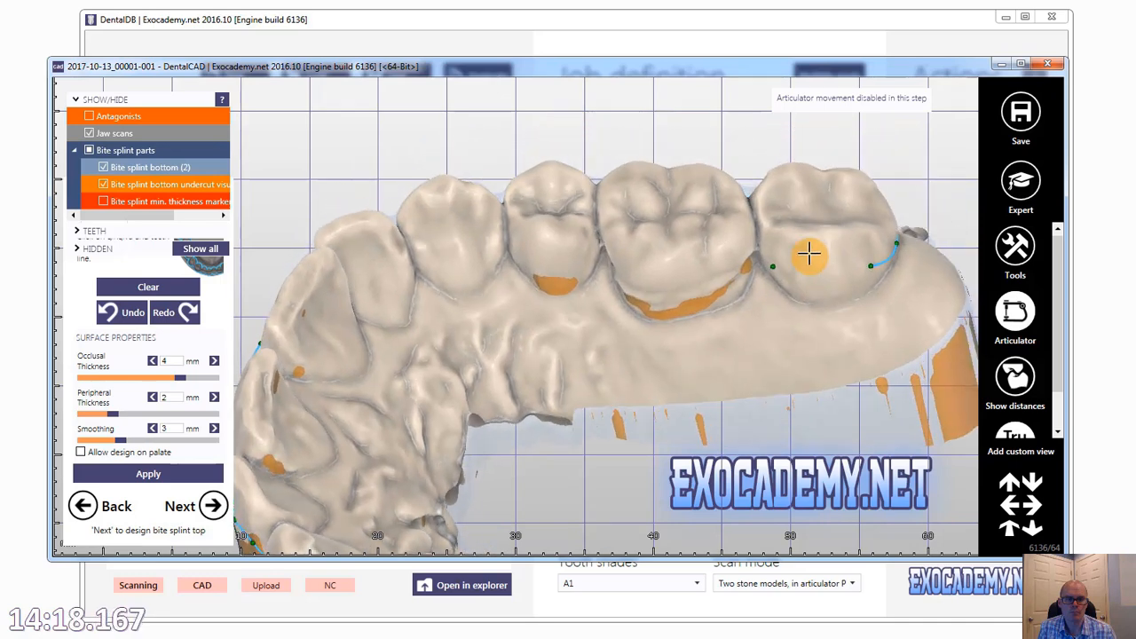
Draw the margin line forward along the palatal side of the first molar, premolar and canine.
click(728, 278)
click(625, 274)
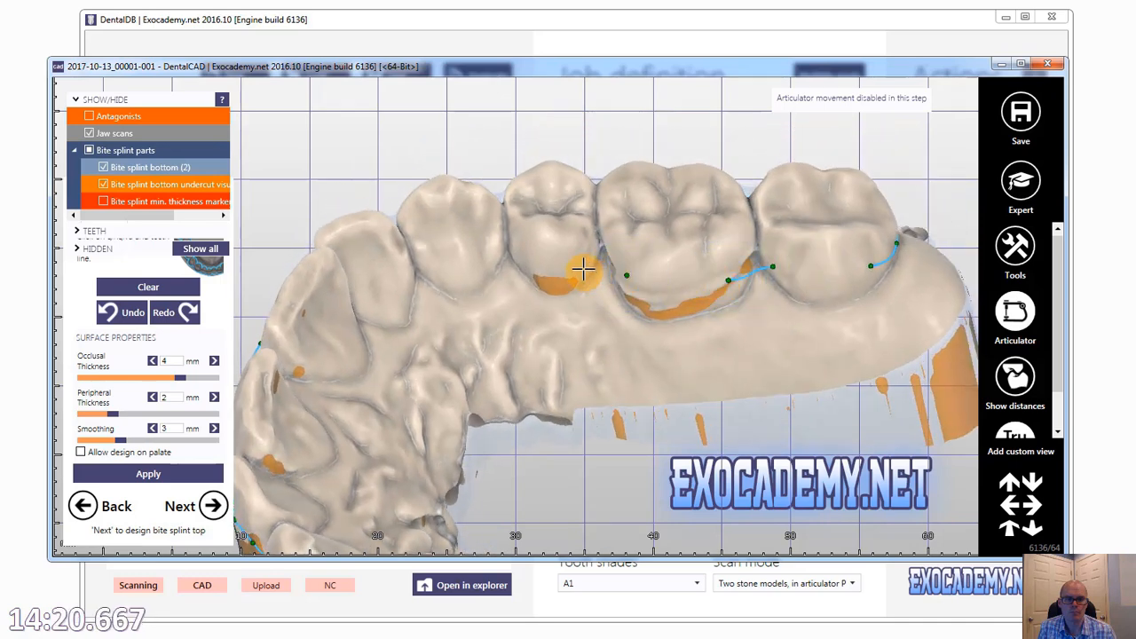
click(583, 271)
click(525, 259)
click(480, 248)
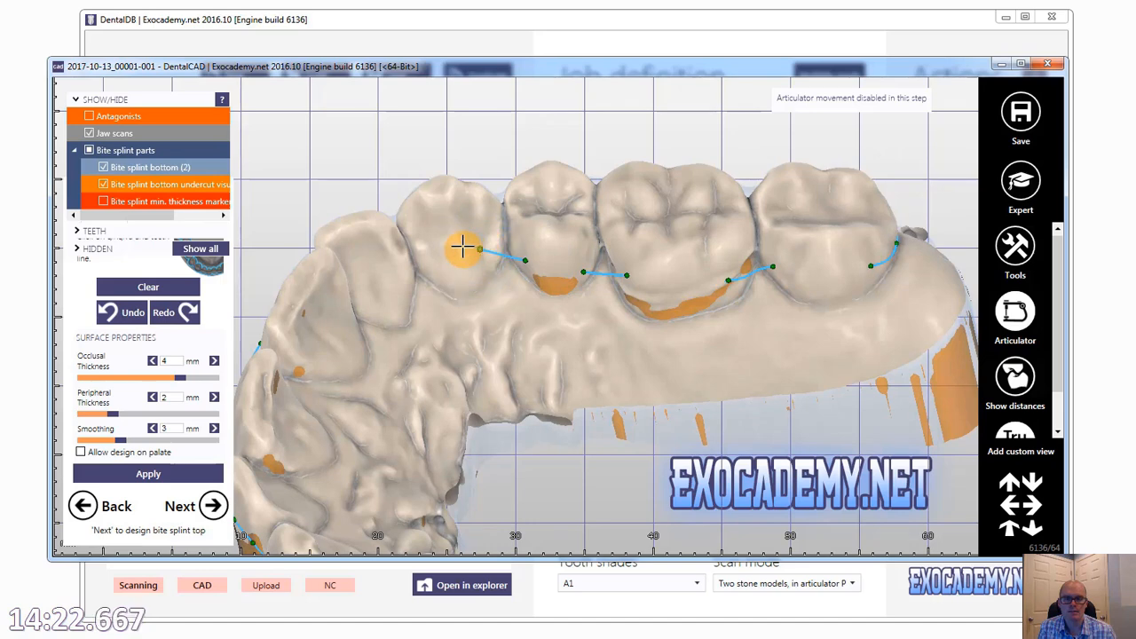
click(445, 248)
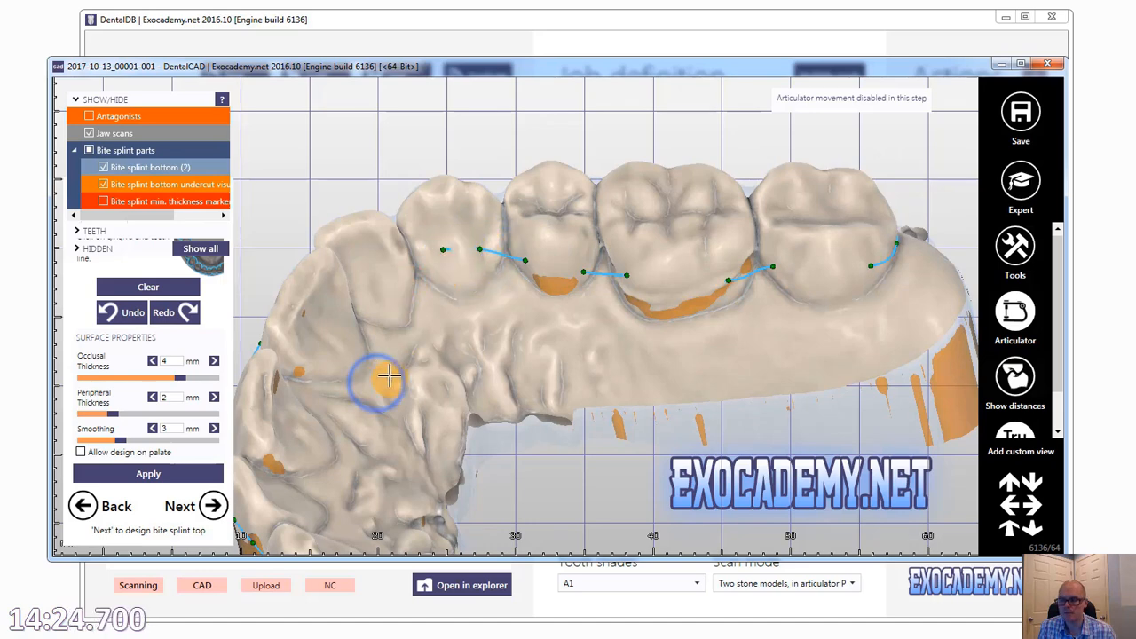
Run the margin line across the palatal surfaces of the four incisors, bridging the gap between the front teeth.
right_drag(385, 375, 502, 293)
click(507, 221)
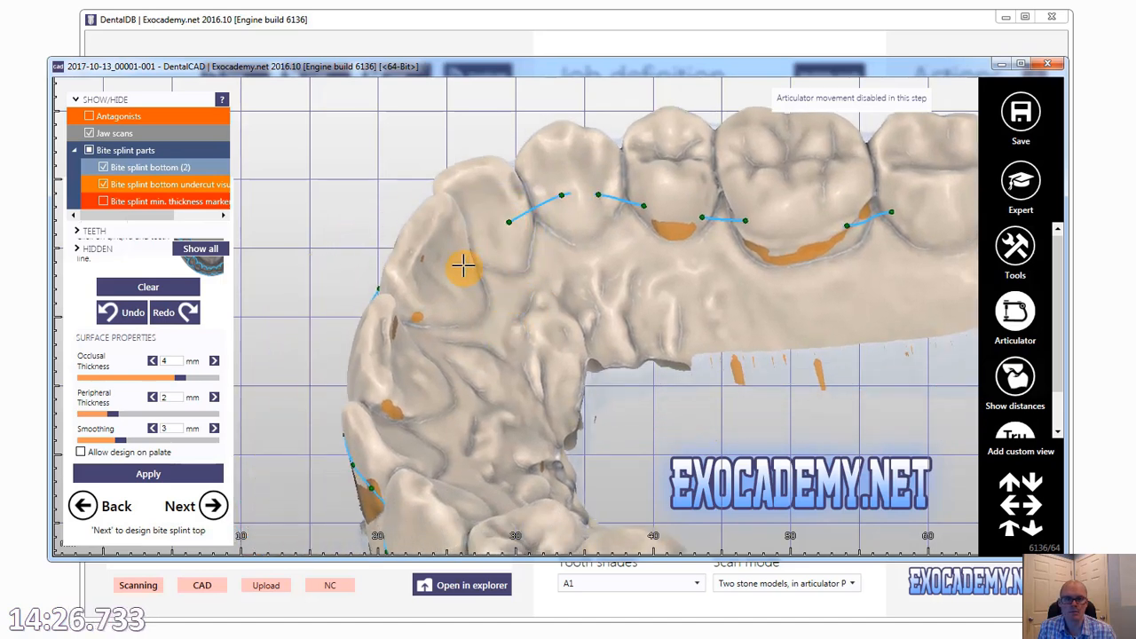
click(457, 274)
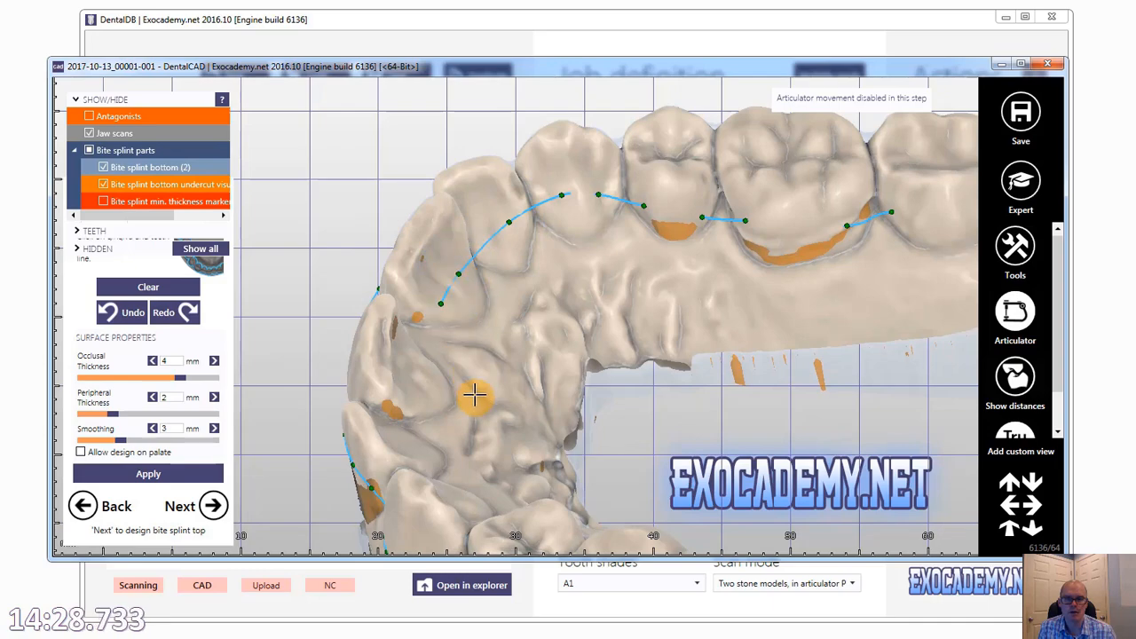
right_drag(472, 395, 476, 391)
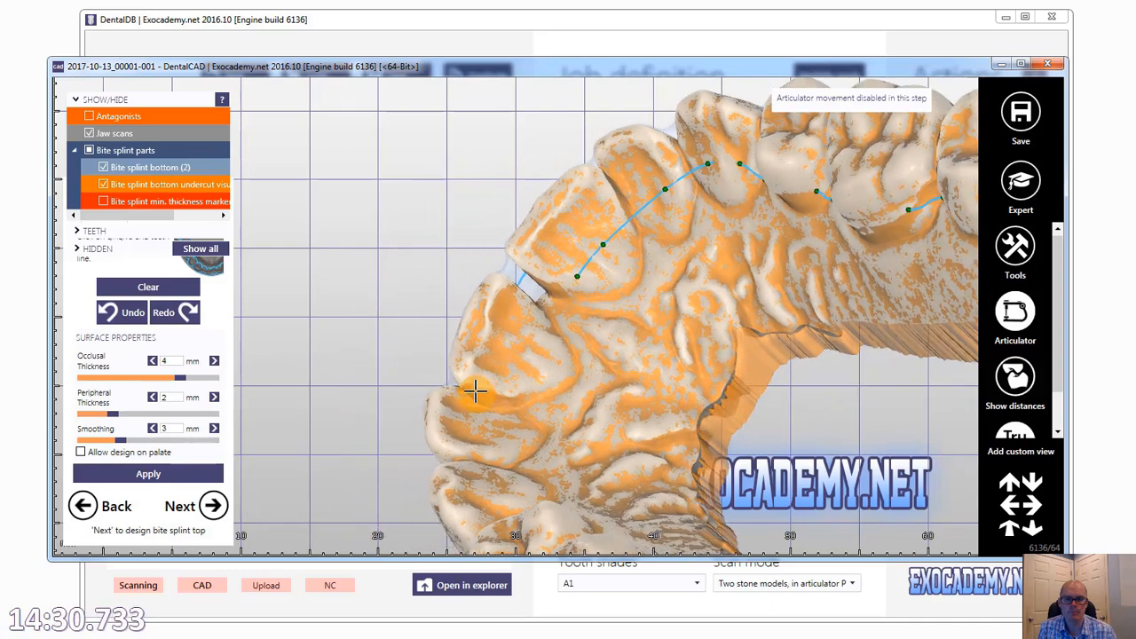
click(511, 382)
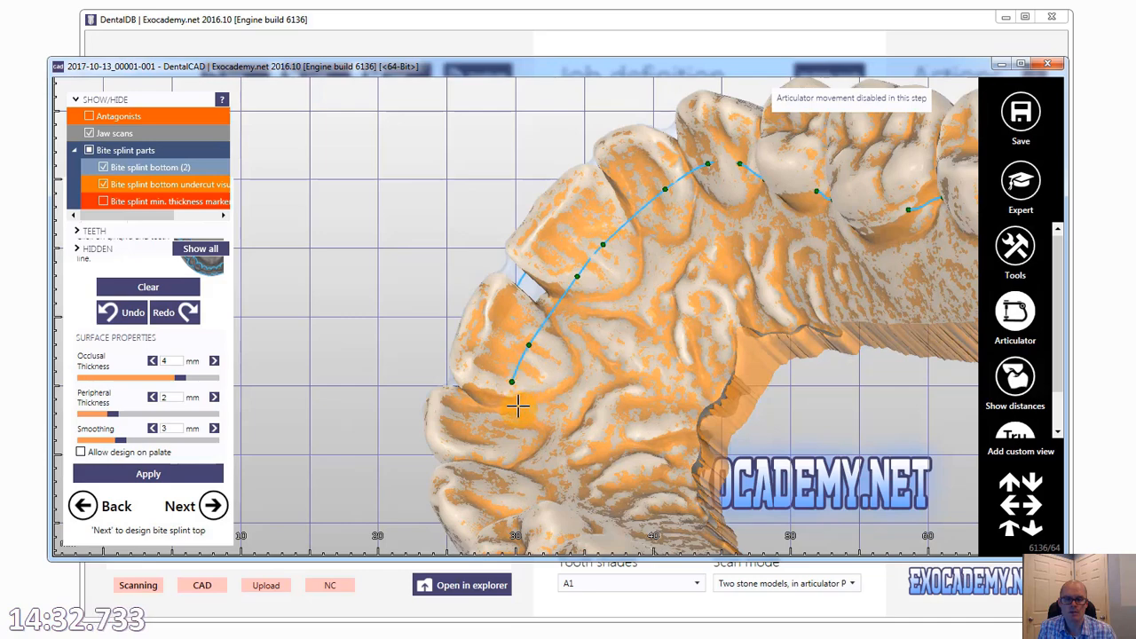
click(498, 417)
click(498, 440)
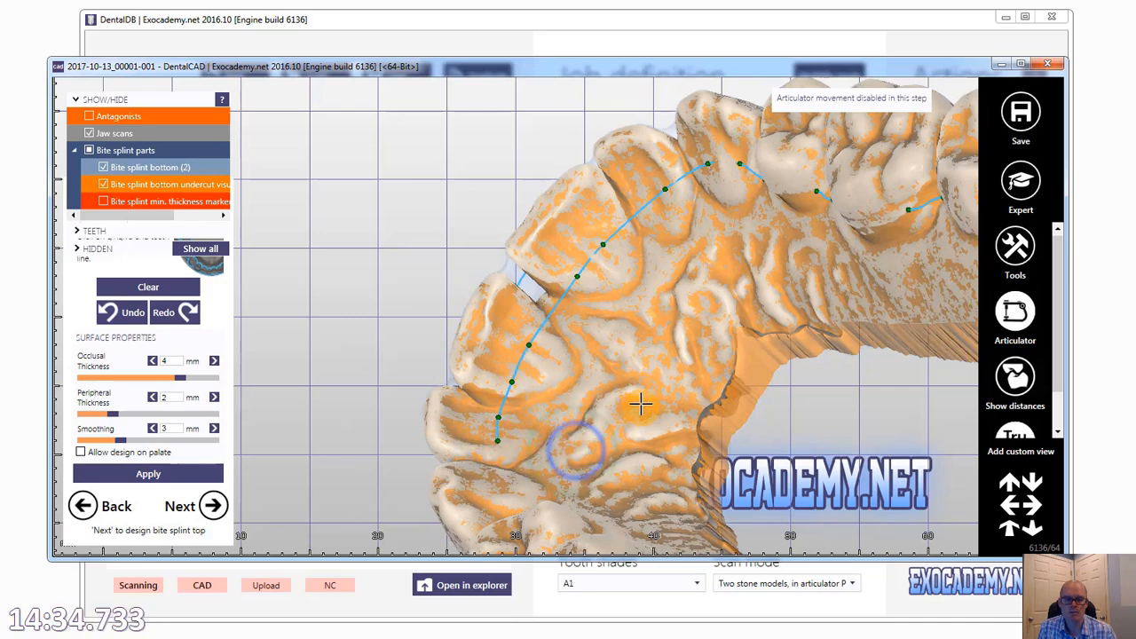
Continue the margin line back along the palatal side of the opposite canine, premolar and first molar.
middle_drag(576, 450, 659, 286)
right_drag(659, 287, 652, 294)
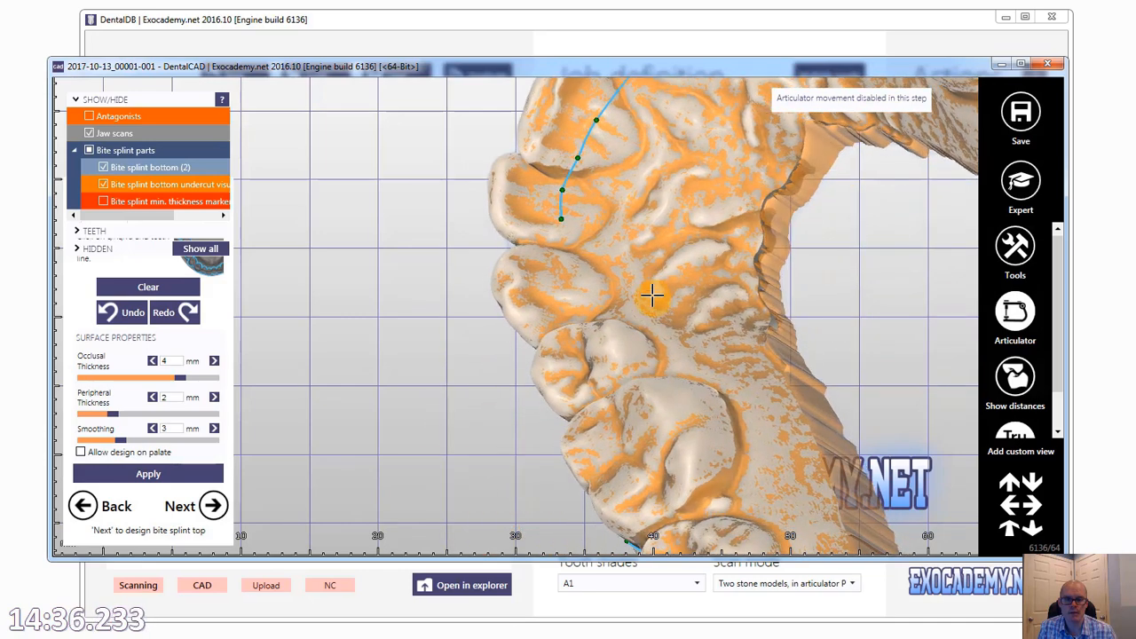
click(566, 266)
right_drag(644, 336, 690, 304)
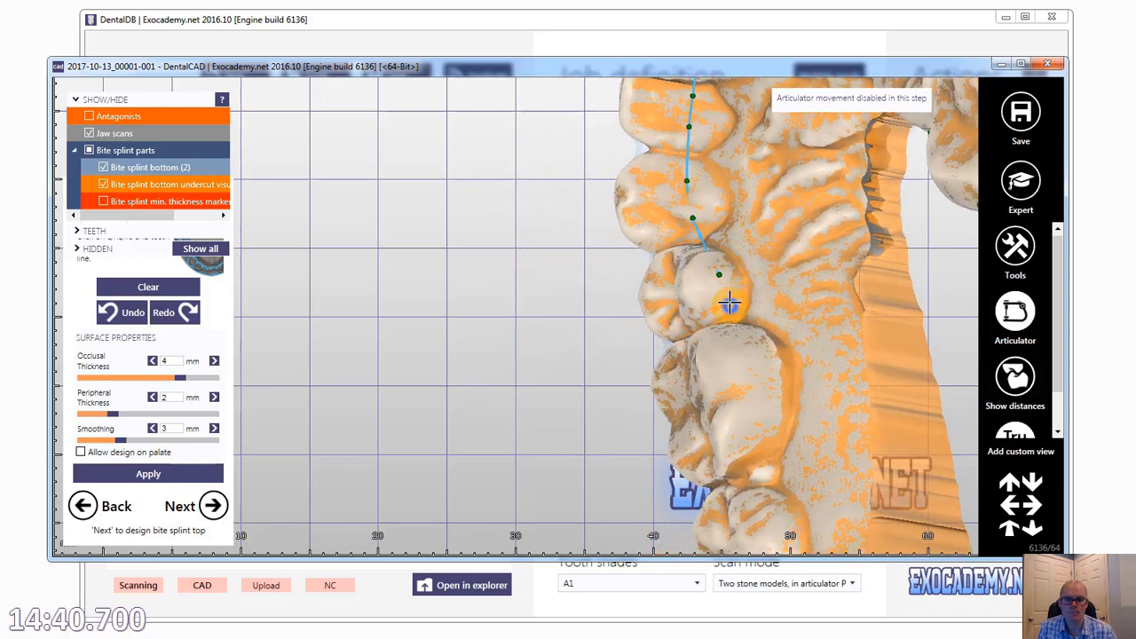
click(744, 331)
click(769, 366)
click(774, 425)
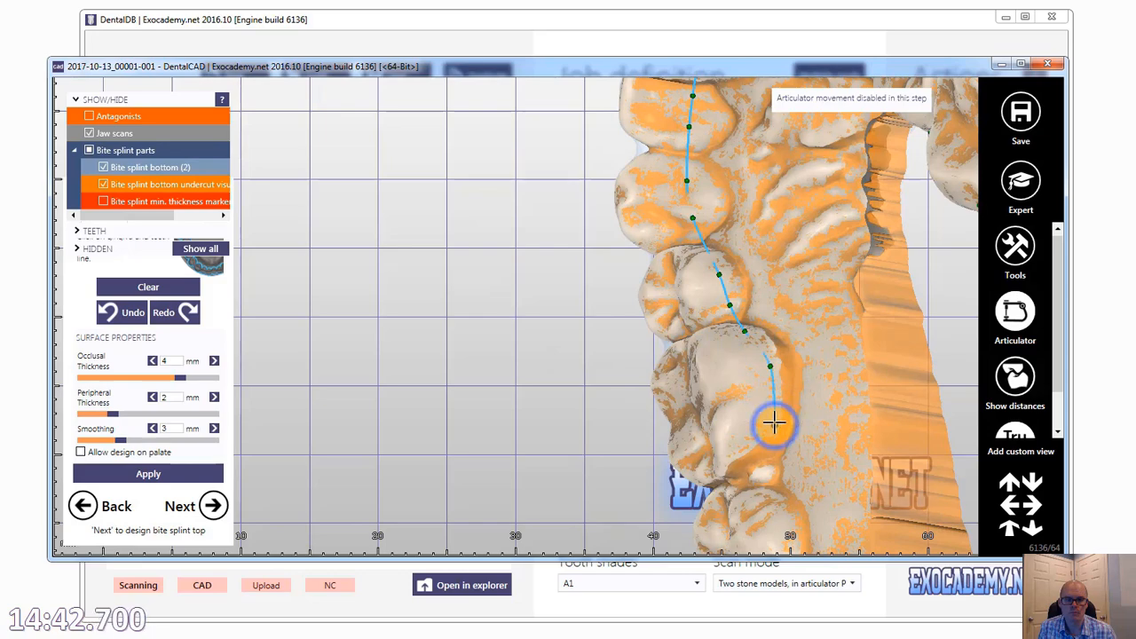
Close the margin line around the back of the last molar to generate the splint top, and inspect its shape.
right_drag(800, 472, 684, 271)
right_drag(697, 362, 776, 280)
scroll(777, 281, up, 5)
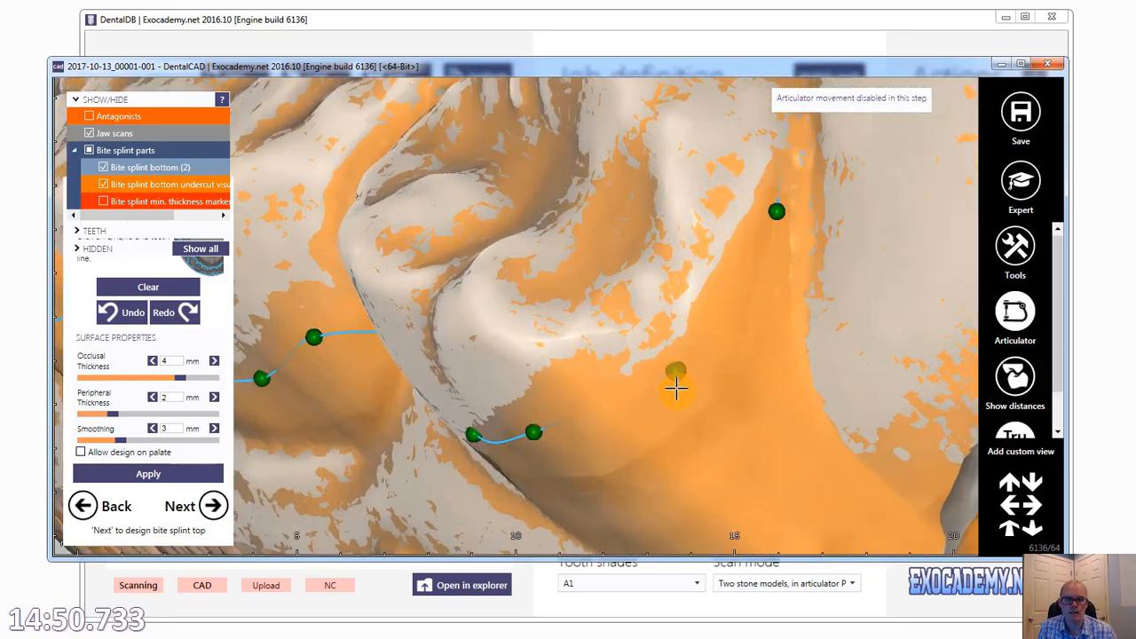
click(676, 374)
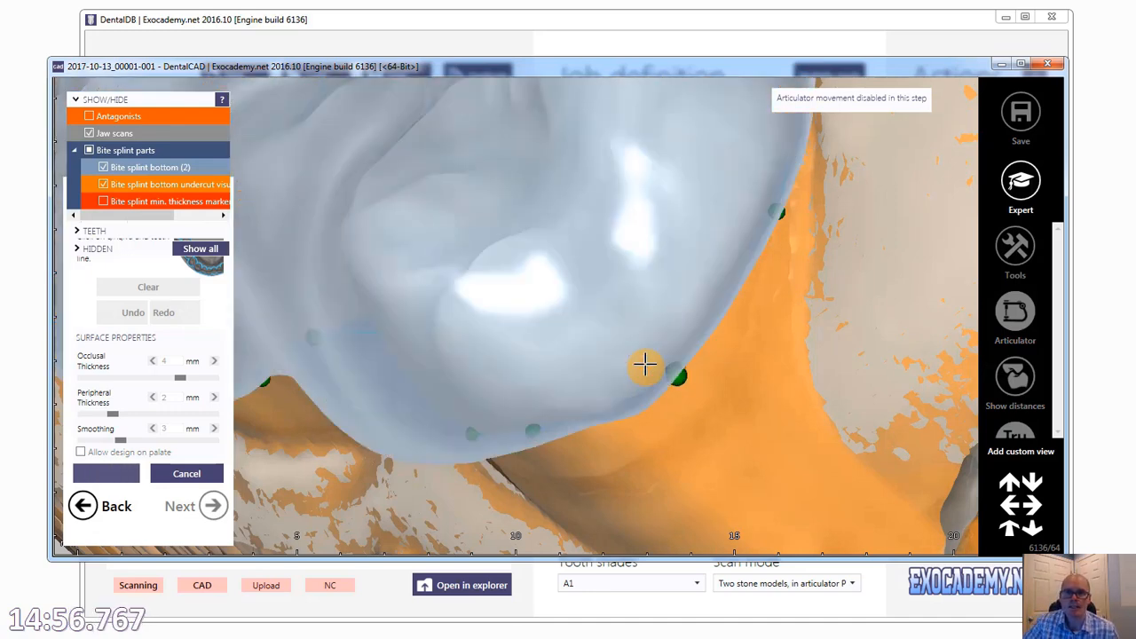
scroll(664, 325, down, 5)
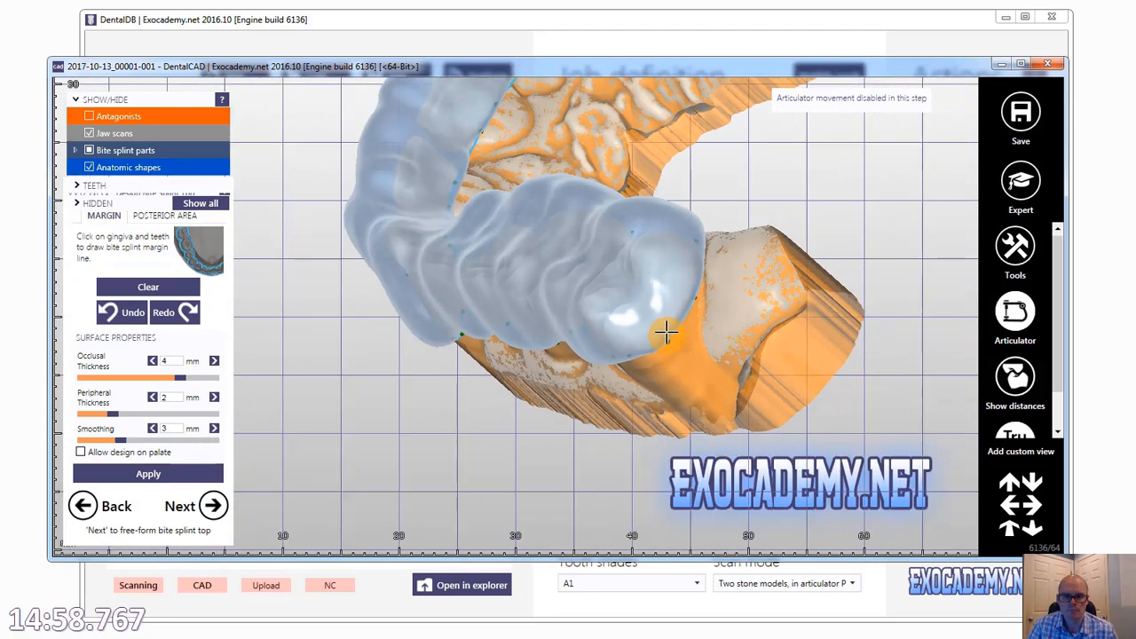
right_drag(437, 222, 501, 311)
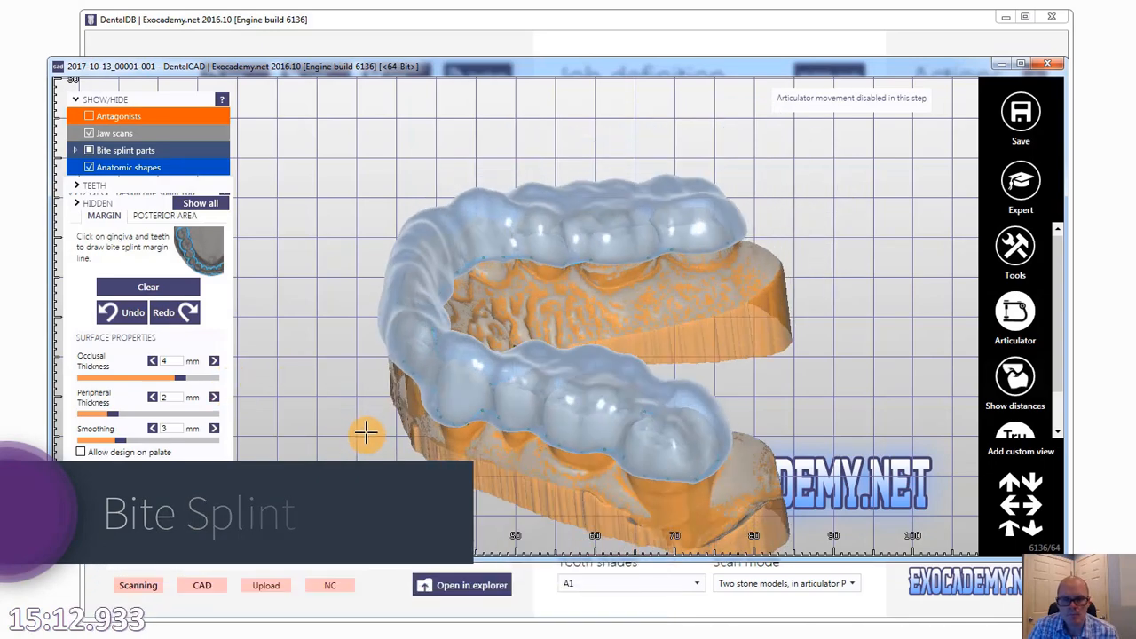
right_drag(366, 433, 365, 437)
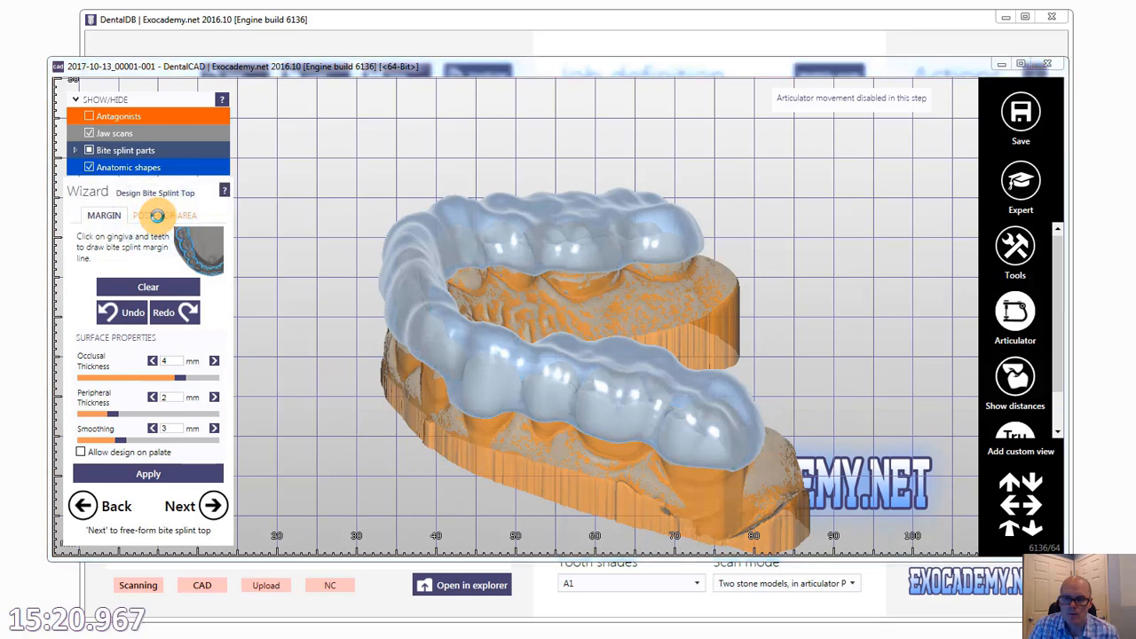
Define where the posterior teeth start and flatten the splint's posterior area with a desired impression depth of 0.1 mm.
click(161, 219)
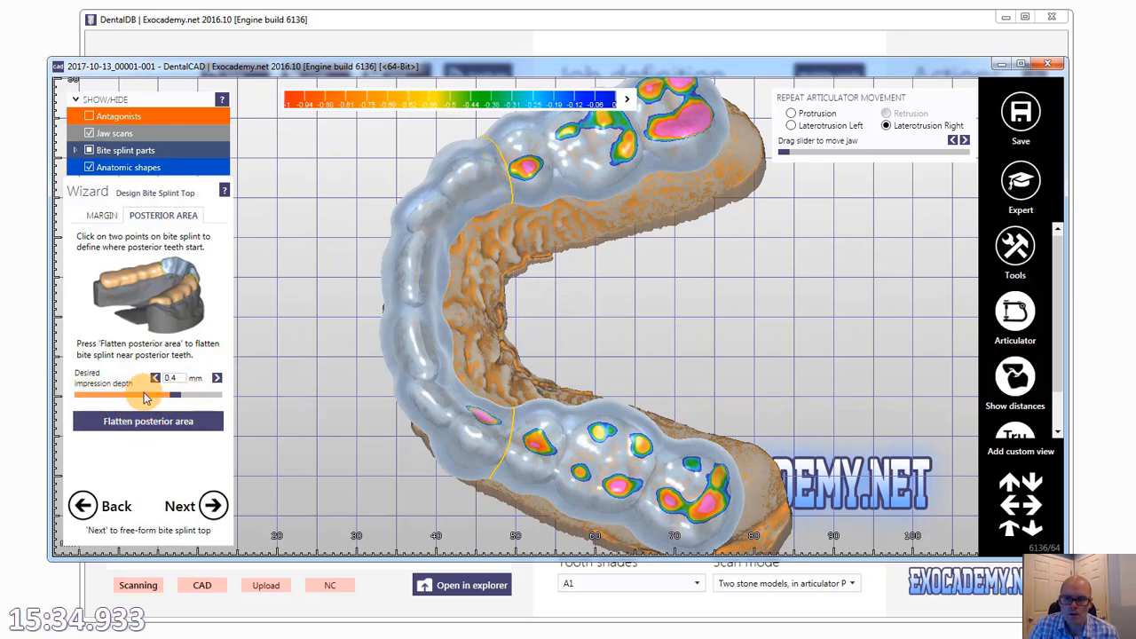
drag(174, 396, 166, 396)
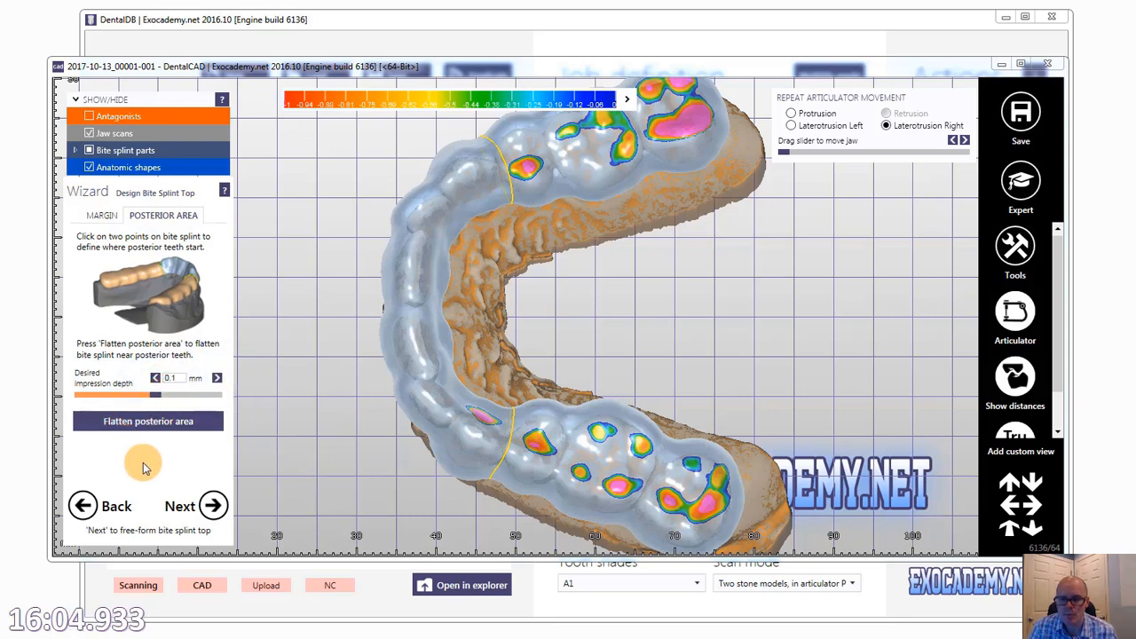
click(371, 482)
right_drag(372, 471, 373, 472)
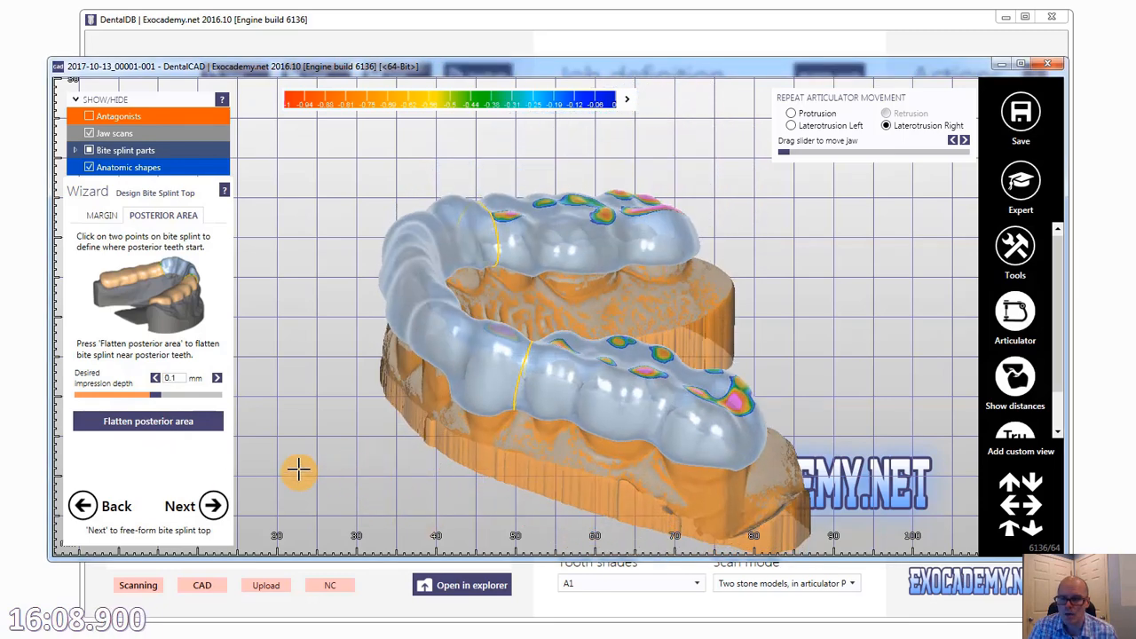
click(135, 429)
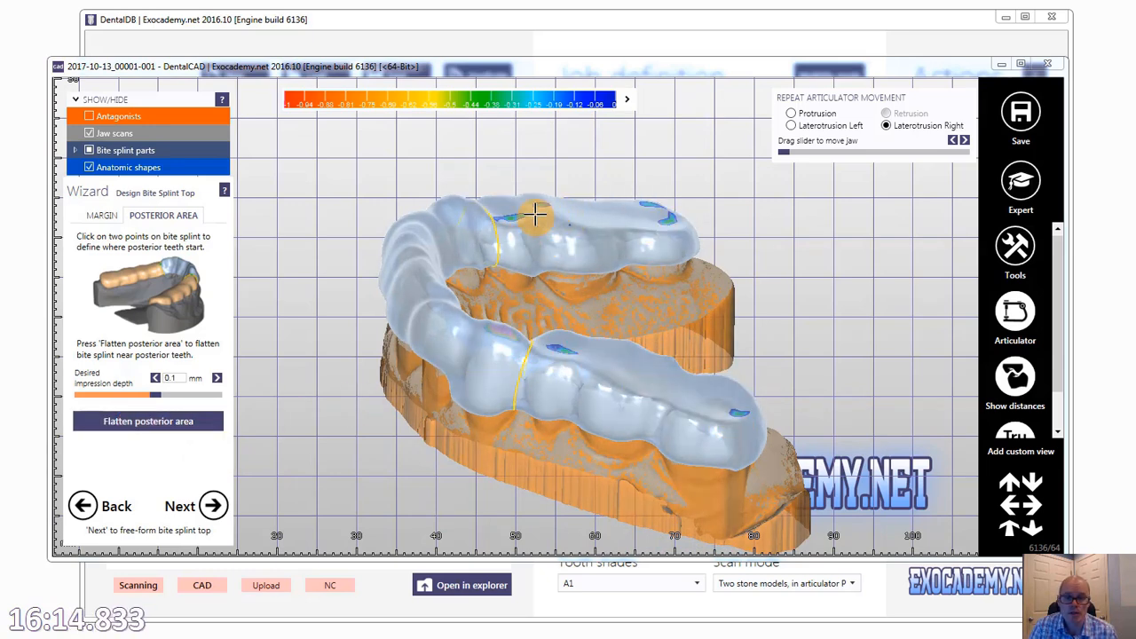
Proceed to free-forming the splint top and increase the strength of the Add/Remove brush.
click(582, 166)
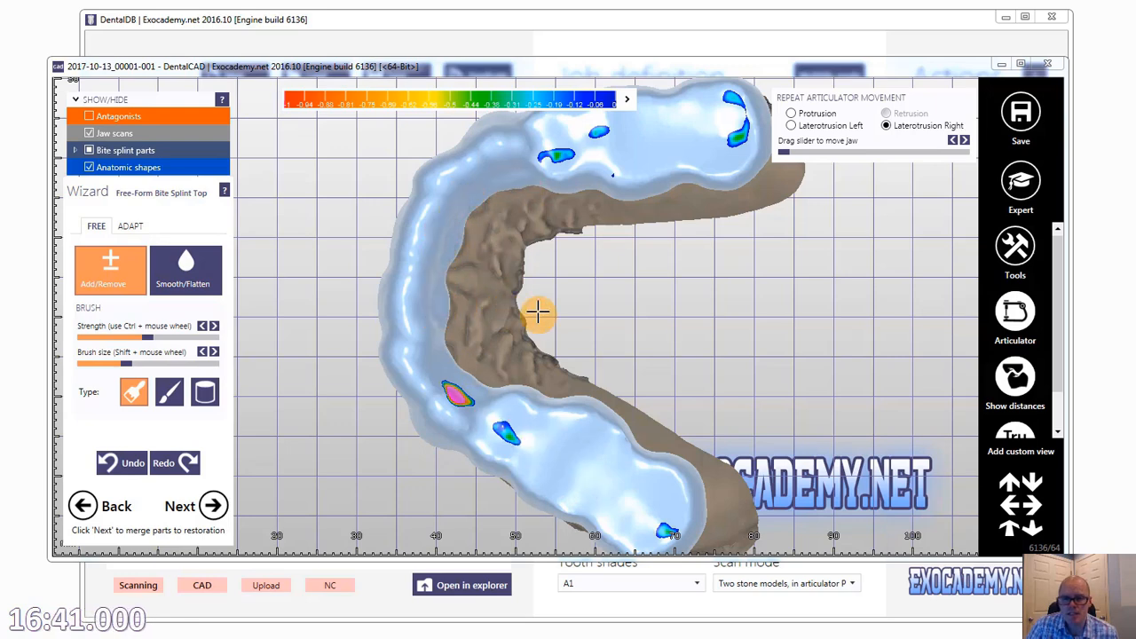
right_drag(598, 299, 522, 256)
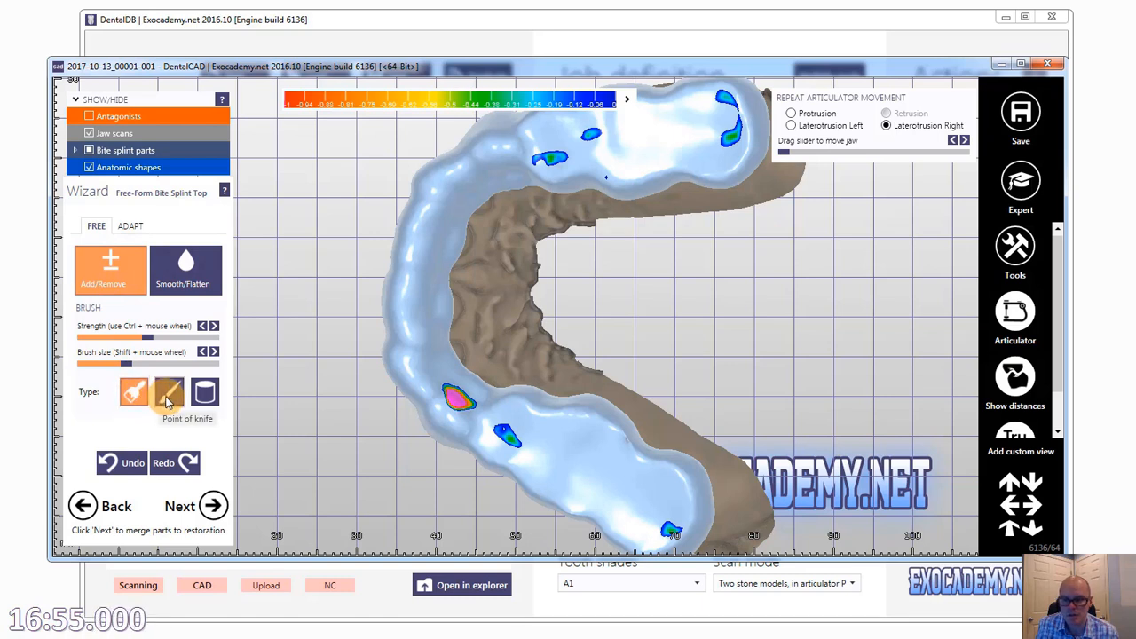
click(149, 339)
drag(164, 344, 186, 344)
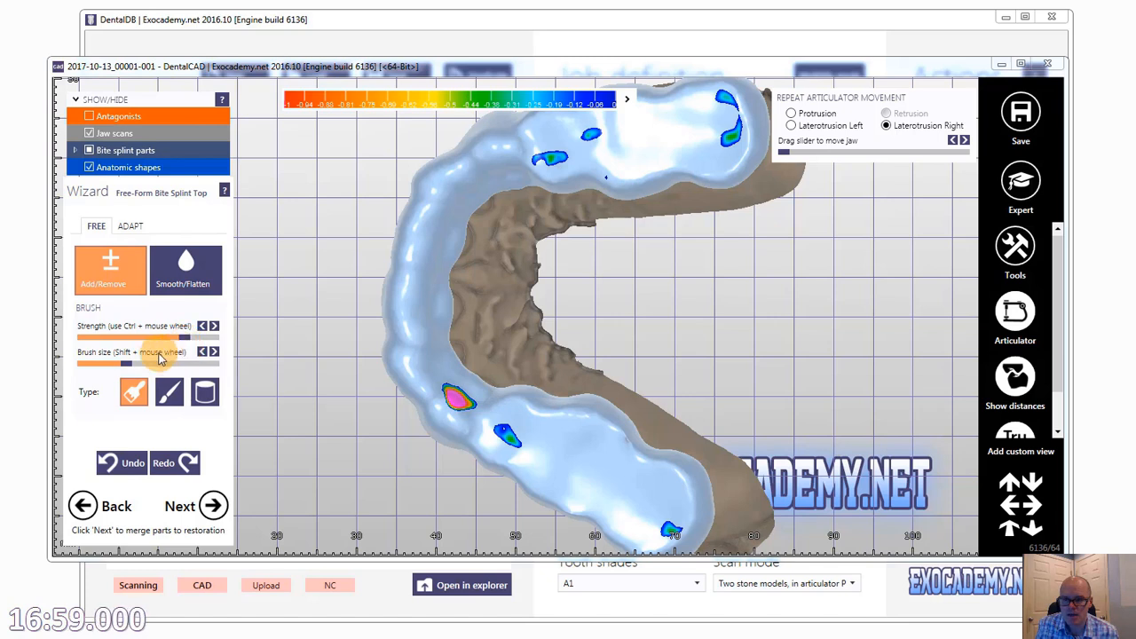
Enlarge the Add/Remove brush and remove the heavy contact spot in the splint's canine area.
drag(130, 368, 152, 371)
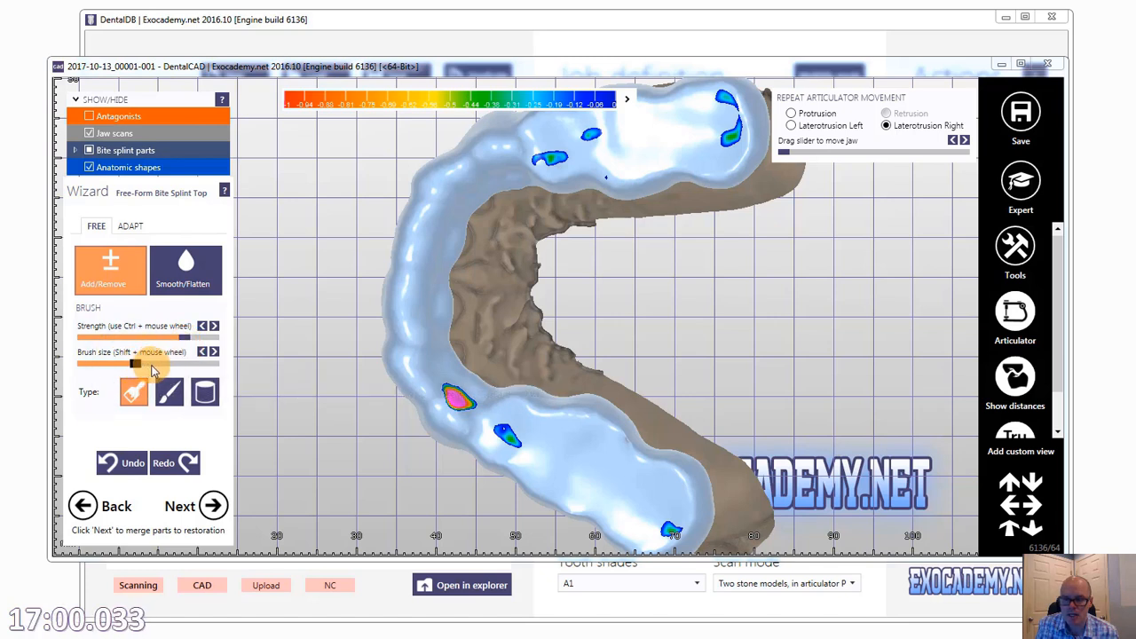
click(205, 401)
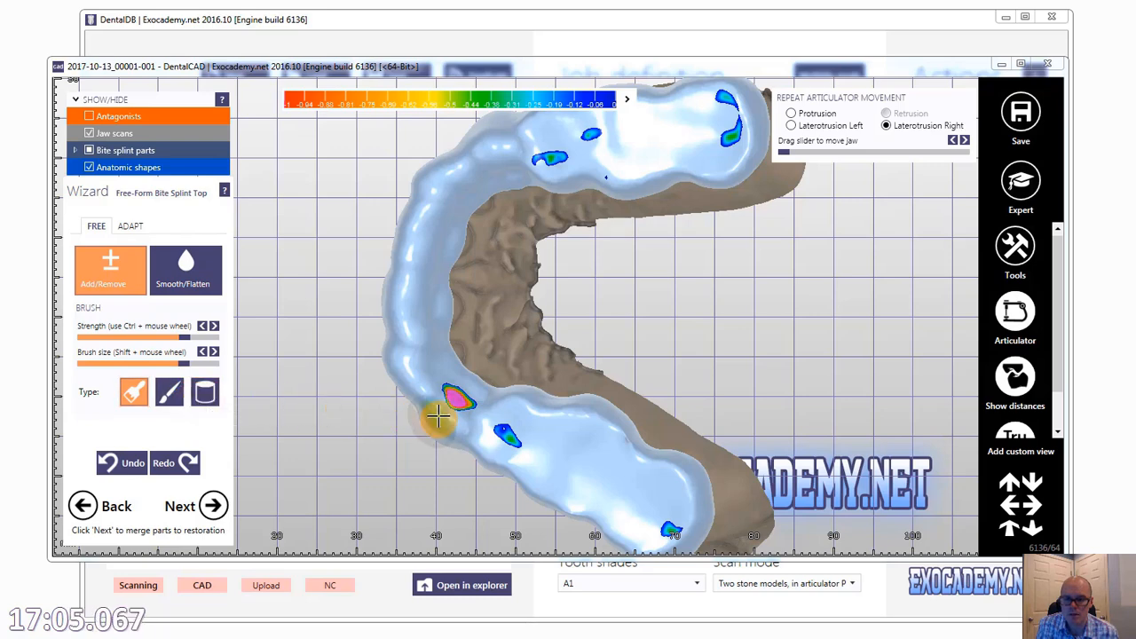
drag(438, 417, 451, 393)
scroll(453, 387, up, 2)
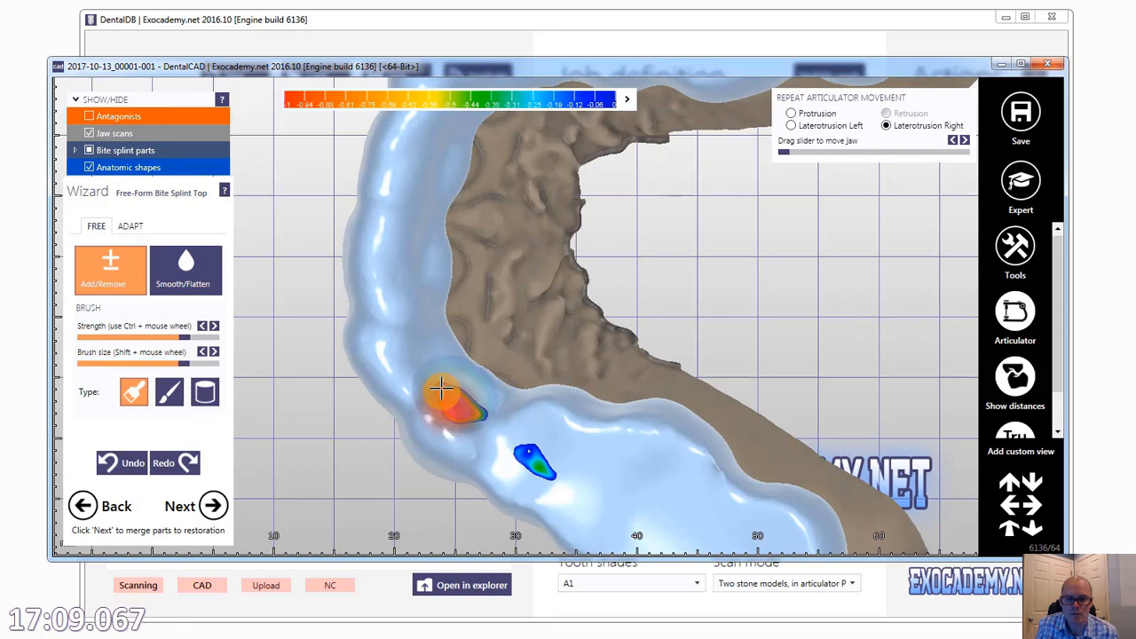
mouse_move(417, 376)
mouse_down()
mouse_move(470, 418)
mouse_move(441, 399)
mouse_move(543, 358)
mouse_up()
scroll(543, 358, down, 3)
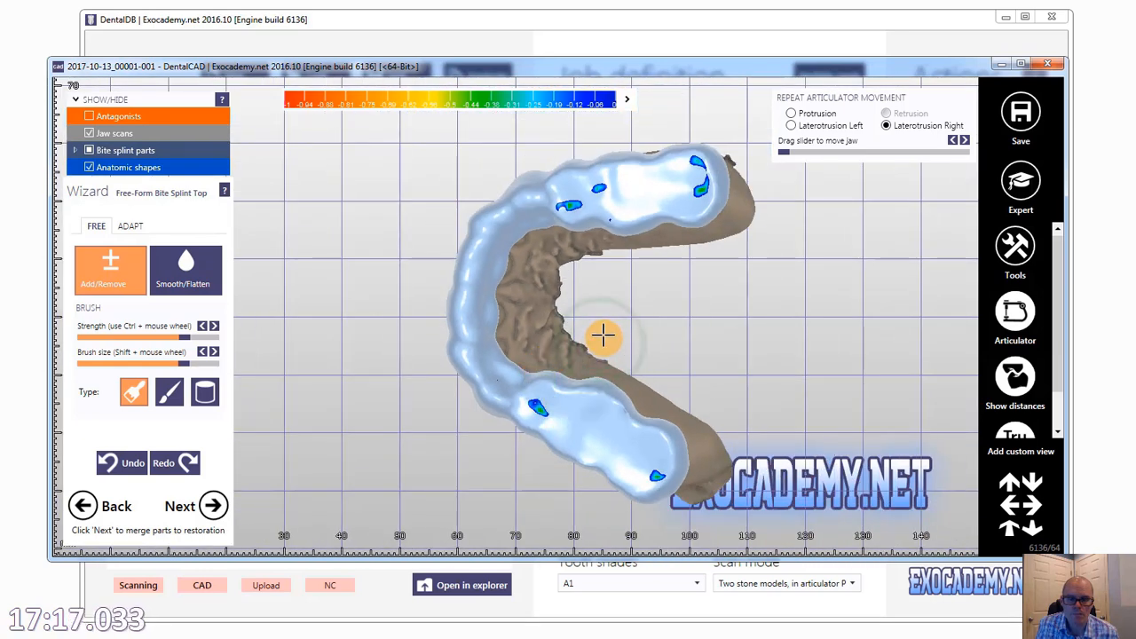
Show the antagonists and build up contact points on the posterior teeth on both sides of the splint.
mouse_move(604, 335)
right_down()
mouse_move(613, 340)
mouse_move(601, 335)
right_up()
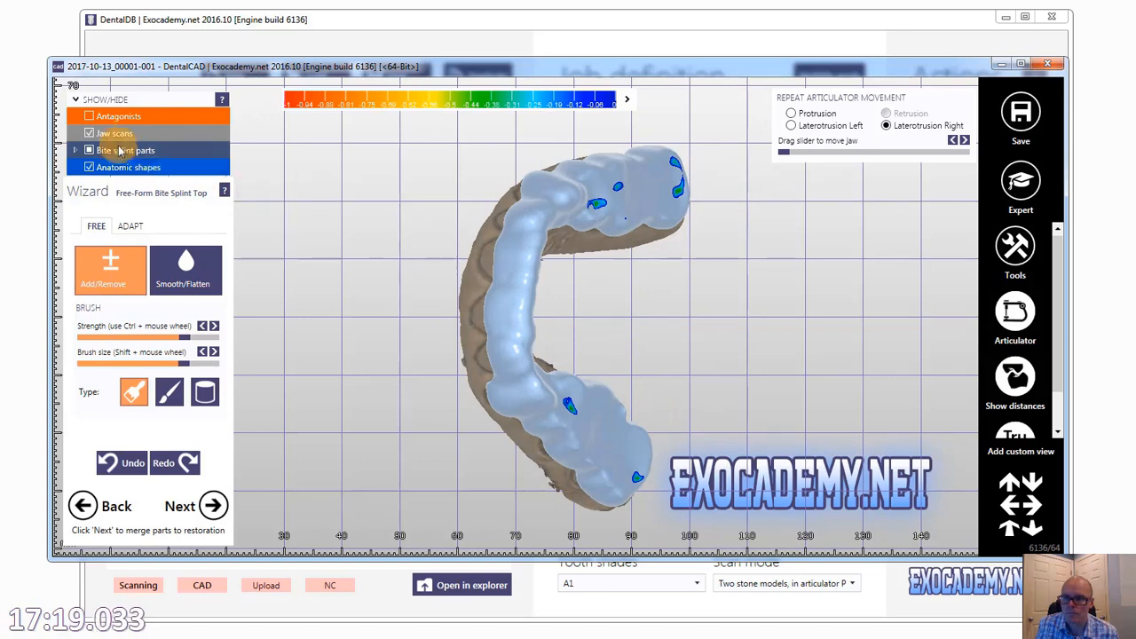
click(88, 116)
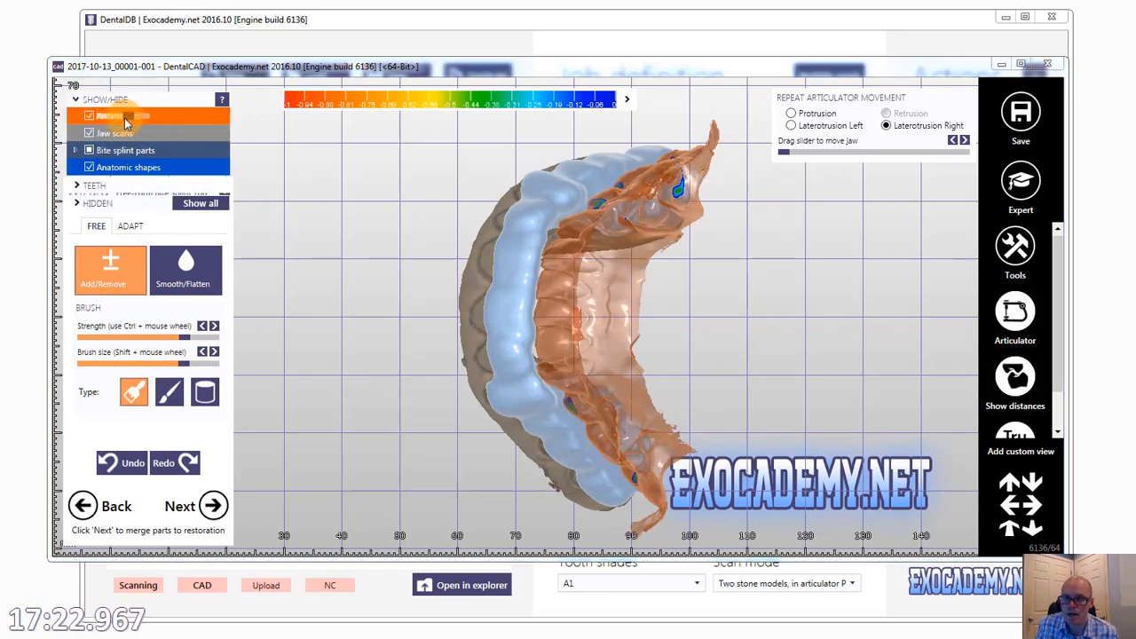
drag(126, 119, 109, 120)
right_drag(365, 283, 355, 282)
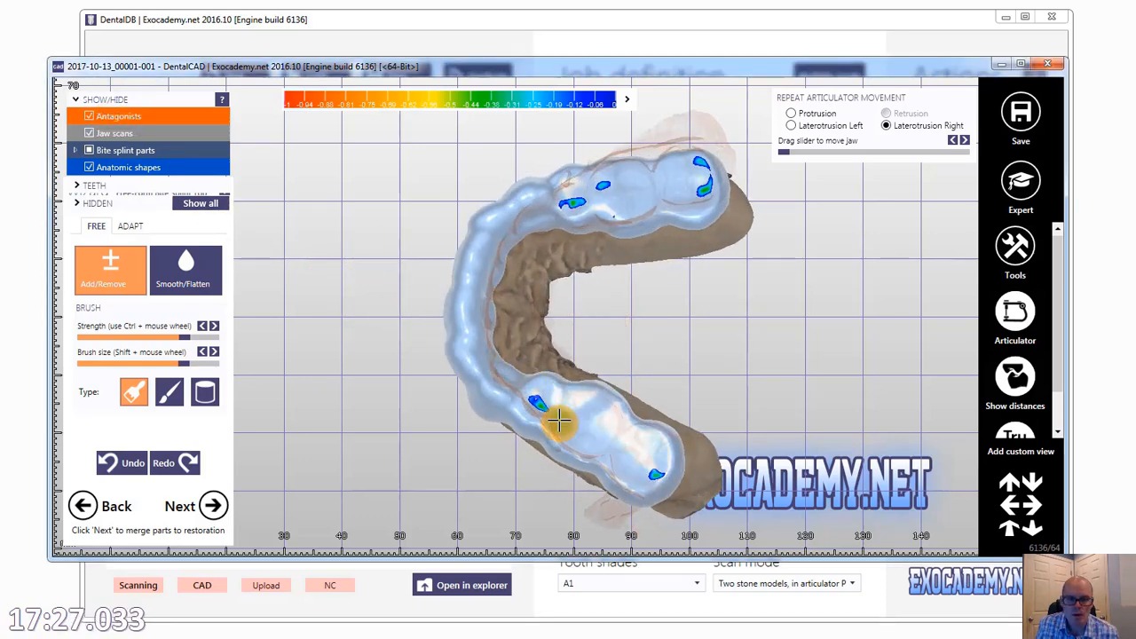
mouse_move(558, 423)
mouse_down()
mouse_move(575, 435)
mouse_move(566, 408)
mouse_move(596, 436)
mouse_move(589, 405)
mouse_move(599, 410)
mouse_move(583, 396)
mouse_move(642, 432)
mouse_move(609, 418)
mouse_move(624, 459)
mouse_move(672, 456)
mouse_up()
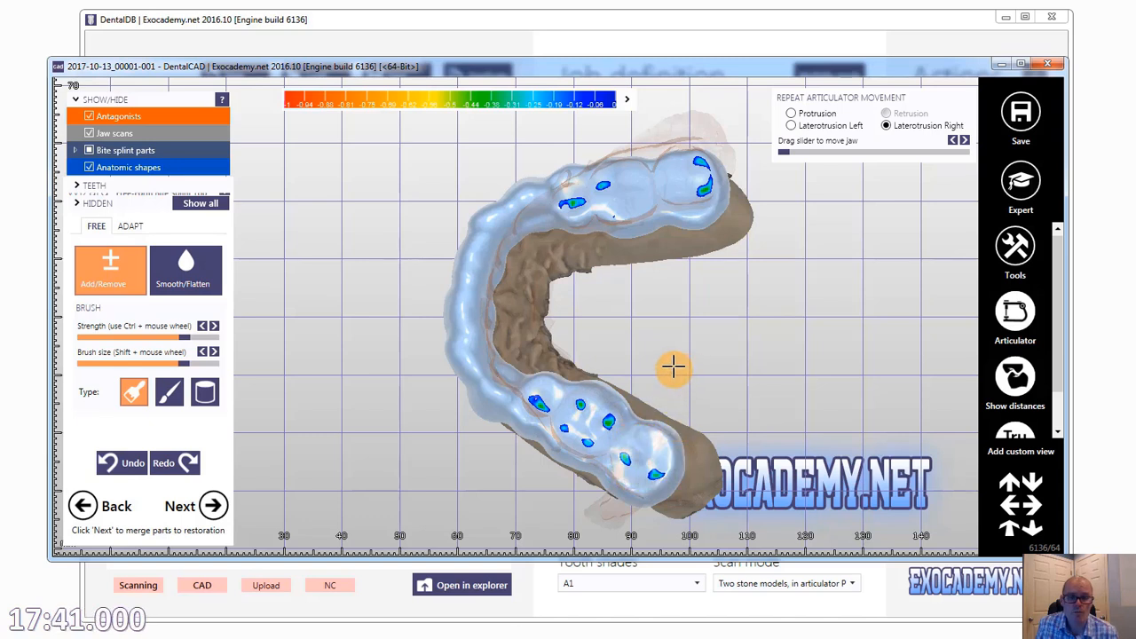
mouse_move(642, 203)
mouse_down()
mouse_move(644, 177)
mouse_move(644, 200)
mouse_move(629, 177)
mouse_move(665, 192)
mouse_move(683, 161)
mouse_move(690, 203)
mouse_move(666, 192)
mouse_move(692, 174)
mouse_move(661, 169)
mouse_move(695, 177)
mouse_move(666, 170)
mouse_move(702, 271)
mouse_move(612, 284)
mouse_up()
right_drag(612, 284, 530, 297)
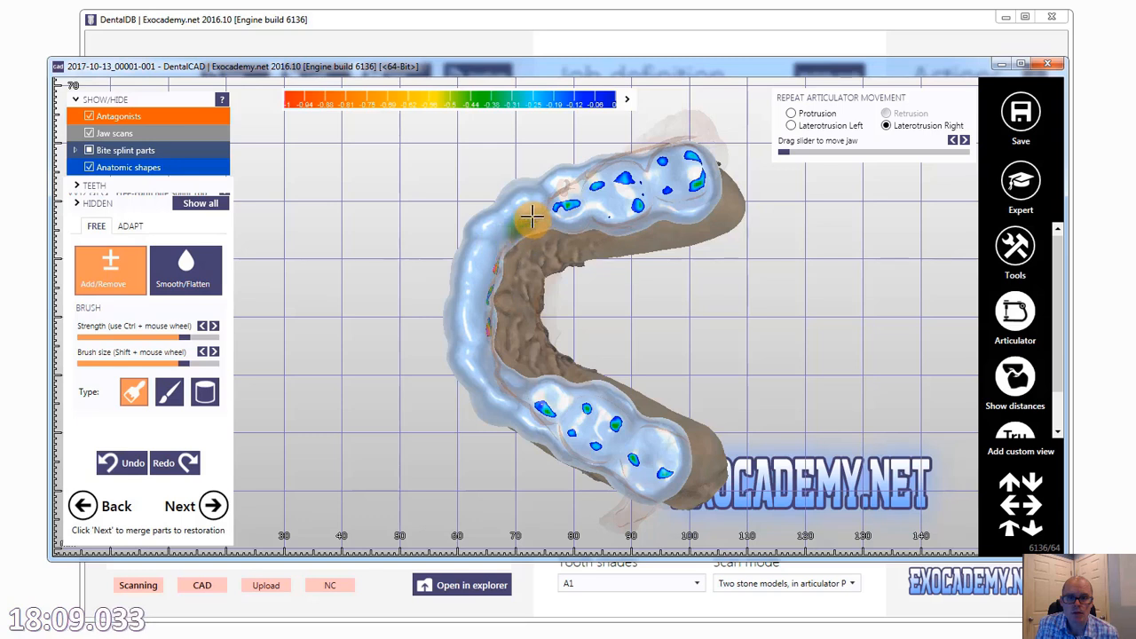
Add contact points along the splint's anterior area from canine to canine and reduce the heavy ones.
mouse_move(530, 216)
mouse_down()
mouse_move(487, 294)
mouse_move(511, 381)
mouse_up()
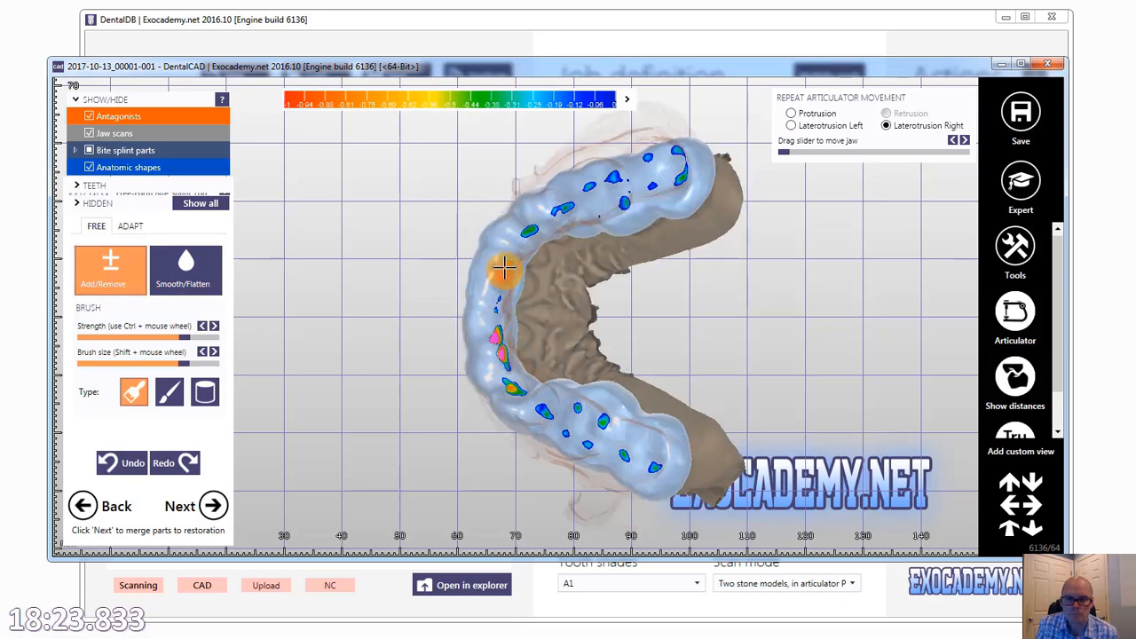
mouse_move(504, 267)
mouse_down()
mouse_move(497, 340)
mouse_move(538, 408)
mouse_move(510, 355)
mouse_up()
right_drag(578, 269, 627, 289)
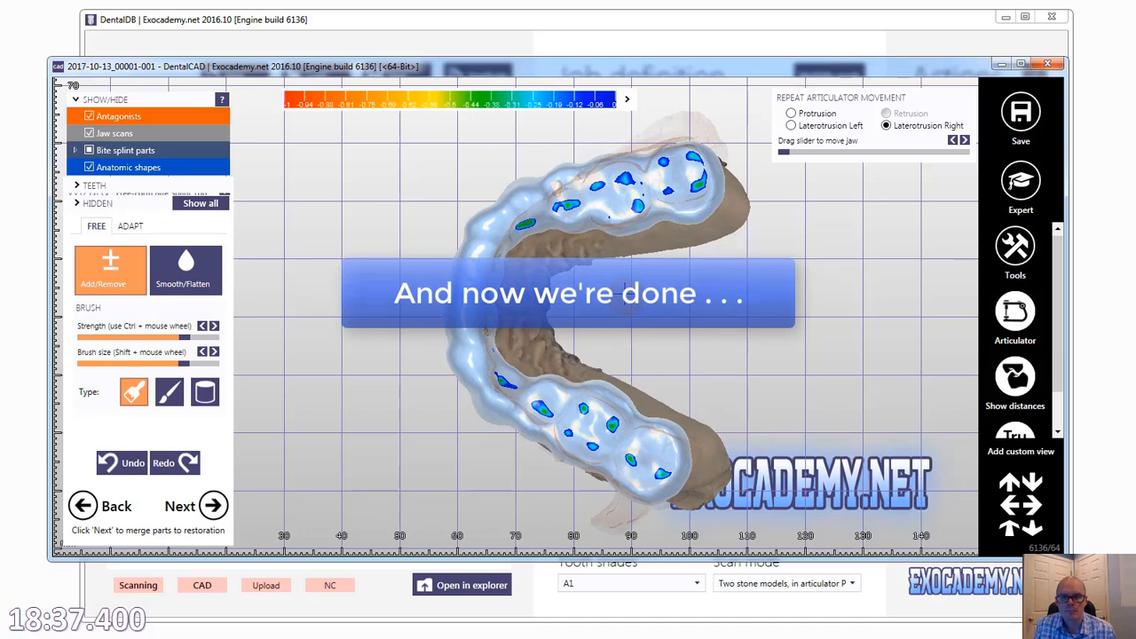
Merge and save the bite splint, and open the folder containing the saved STL file.
click(213, 505)
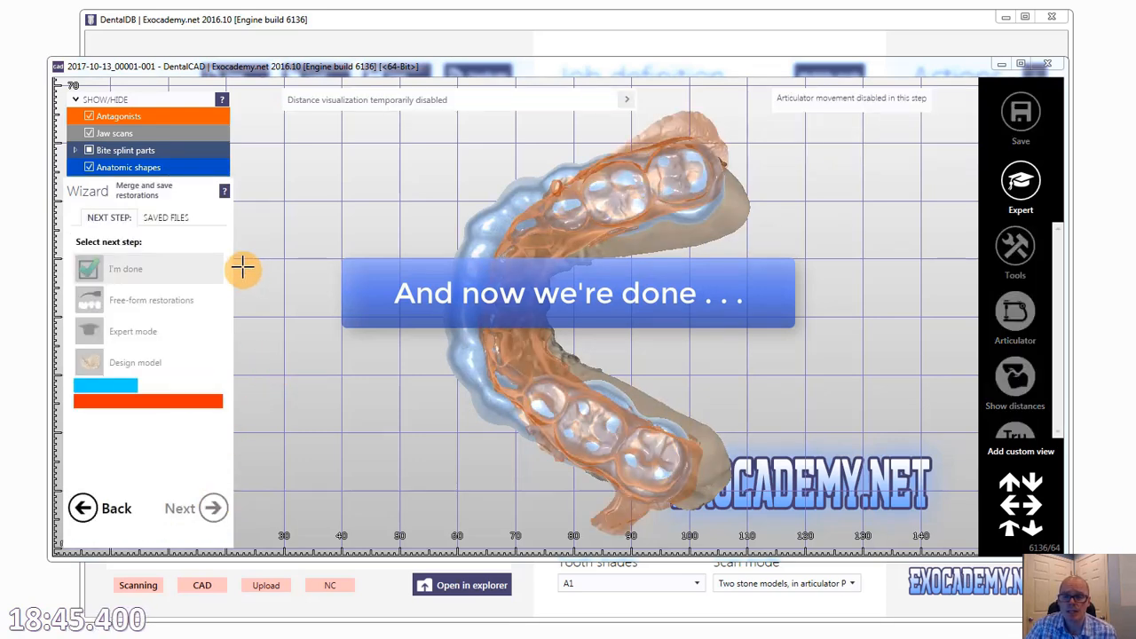
click(173, 221)
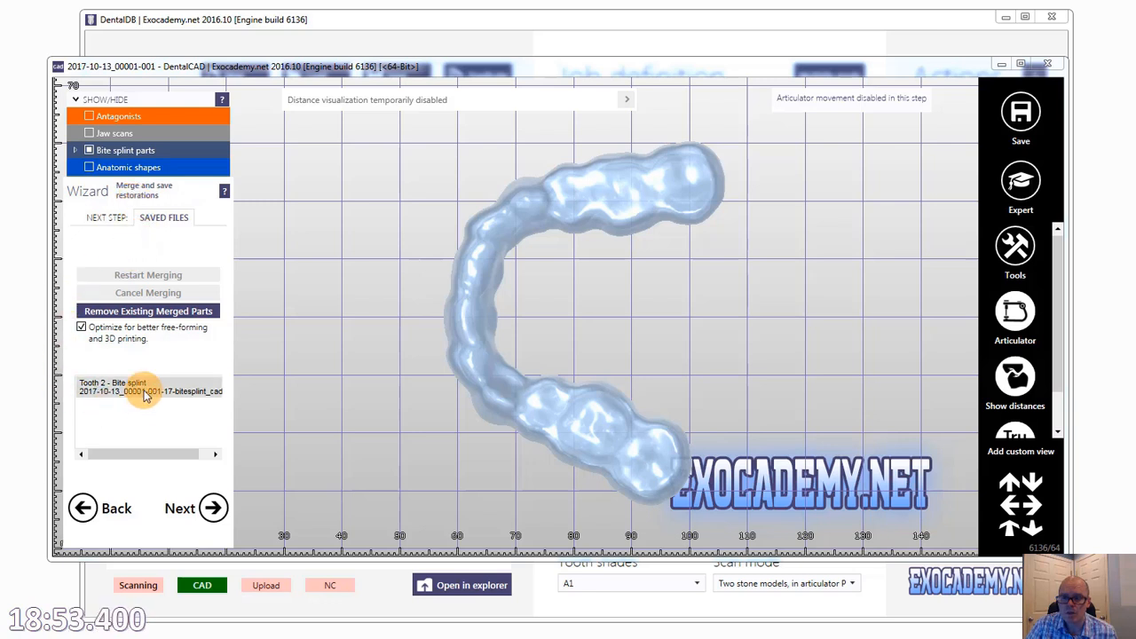
click(115, 396)
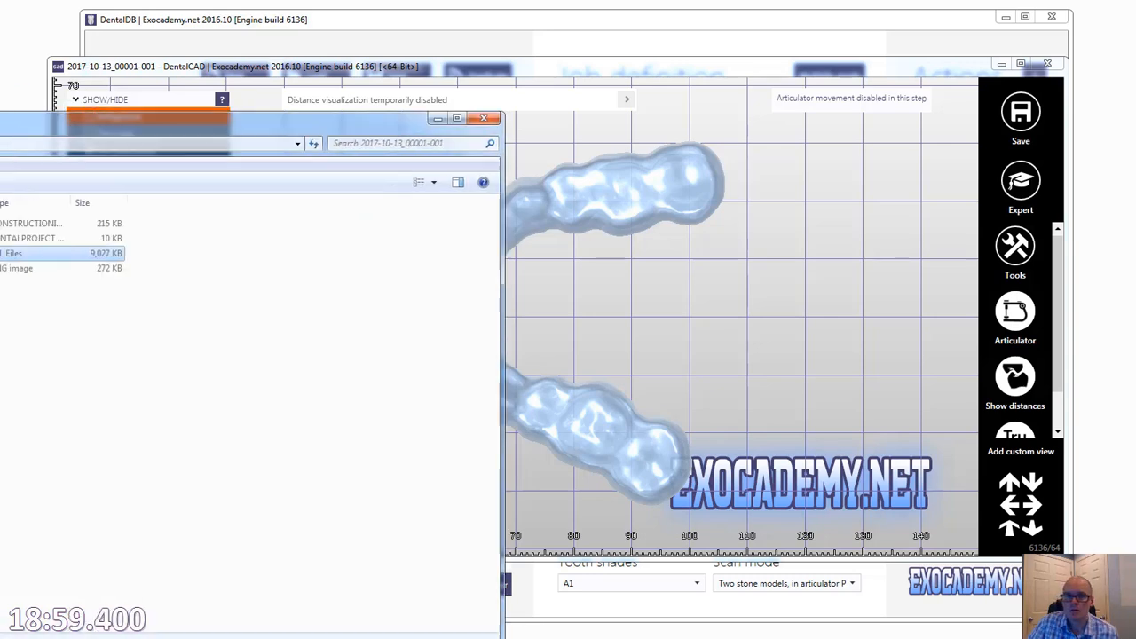
Open the saved bite splint STL in PreForm and inspect the model on the build platform.
drag(0, 113, 439, 47)
click(373, 184)
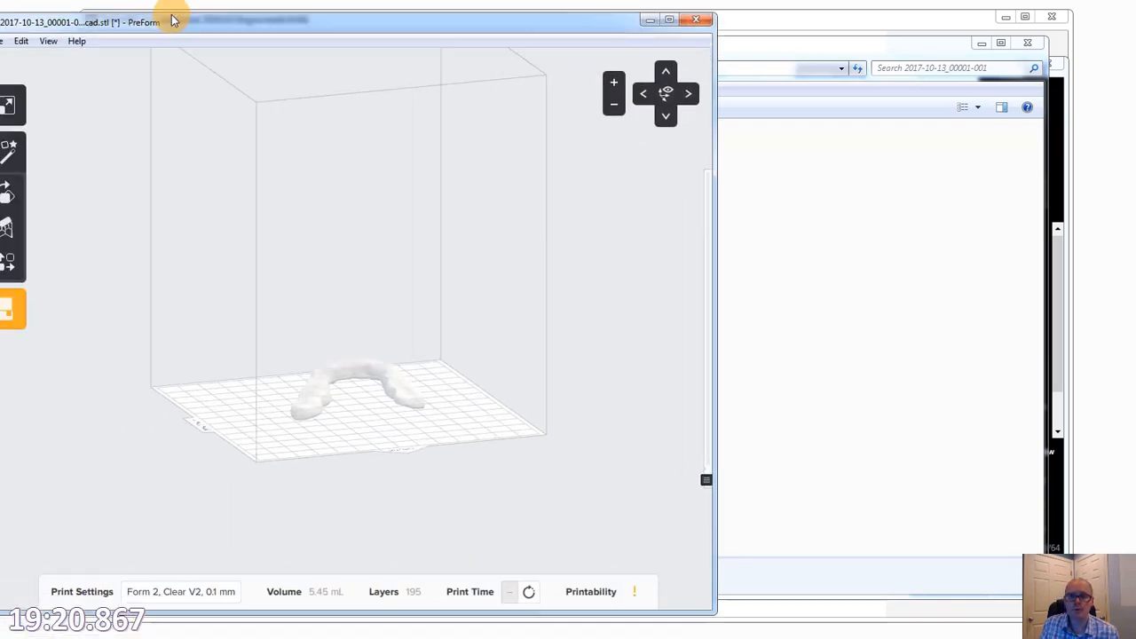
drag(172, 18, 346, 33)
drag(171, 26, 239, 141)
drag(413, 149, 373, 98)
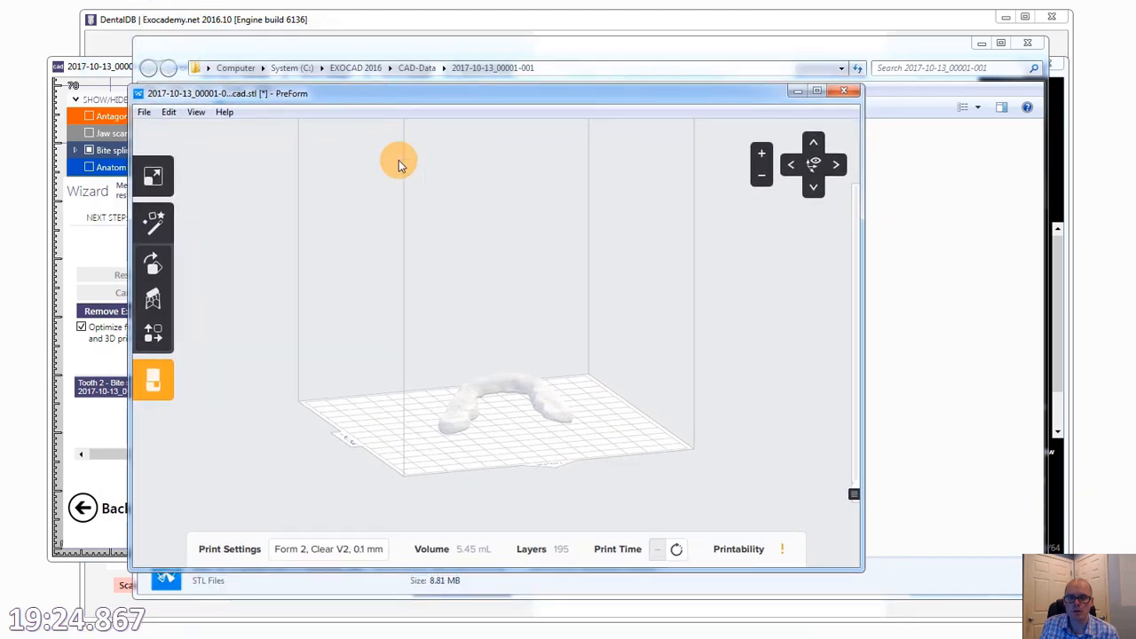
scroll(506, 395, up, 5)
click(497, 379)
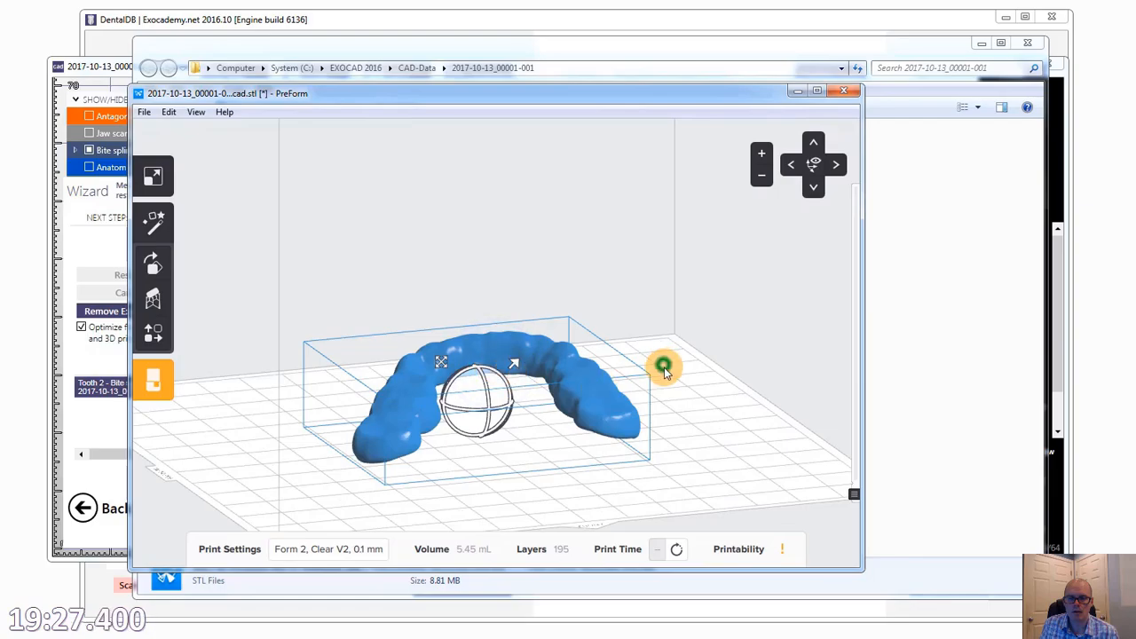
right_drag(665, 363, 675, 480)
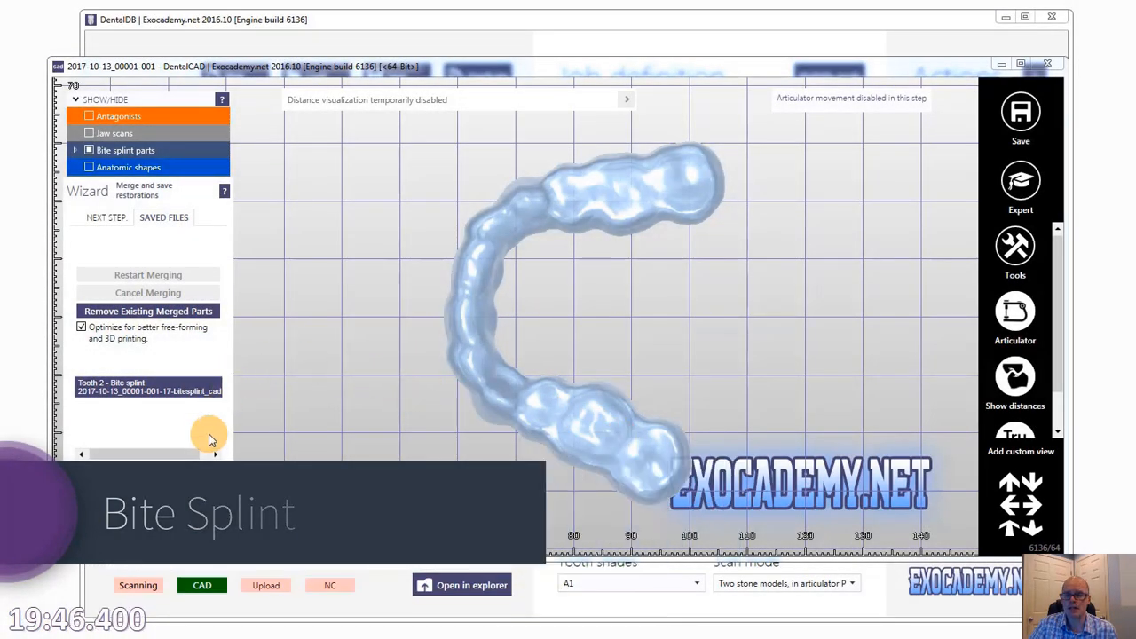
Return to free-forming the splint top in DentalCAD and move the jaw through protrusion to examine the contacts.
click(81, 505)
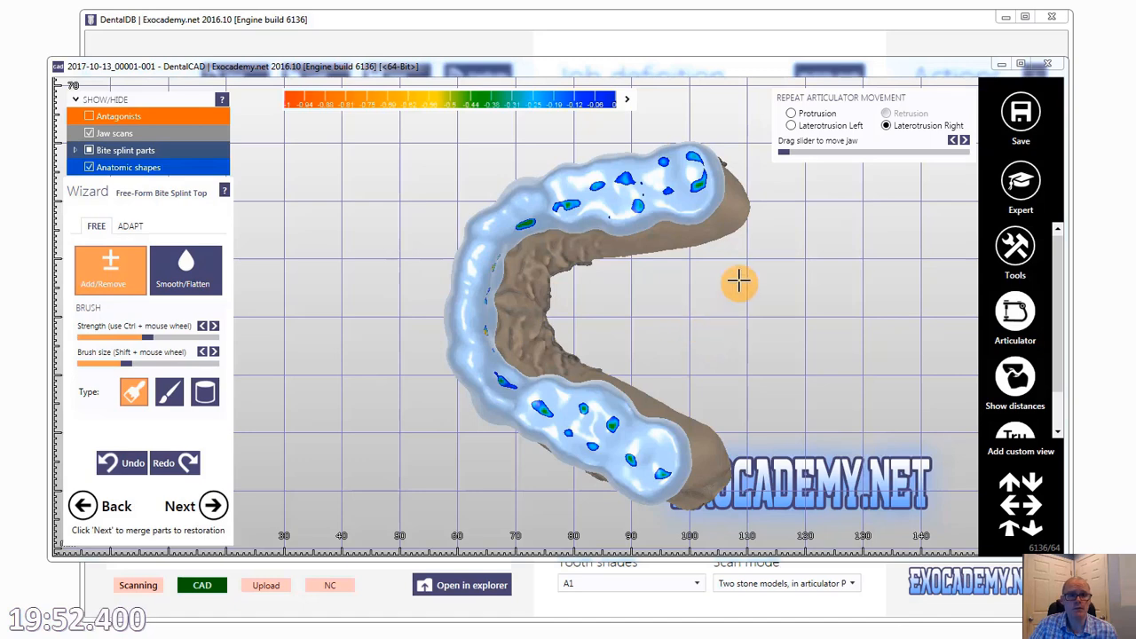
right_drag(706, 304, 700, 305)
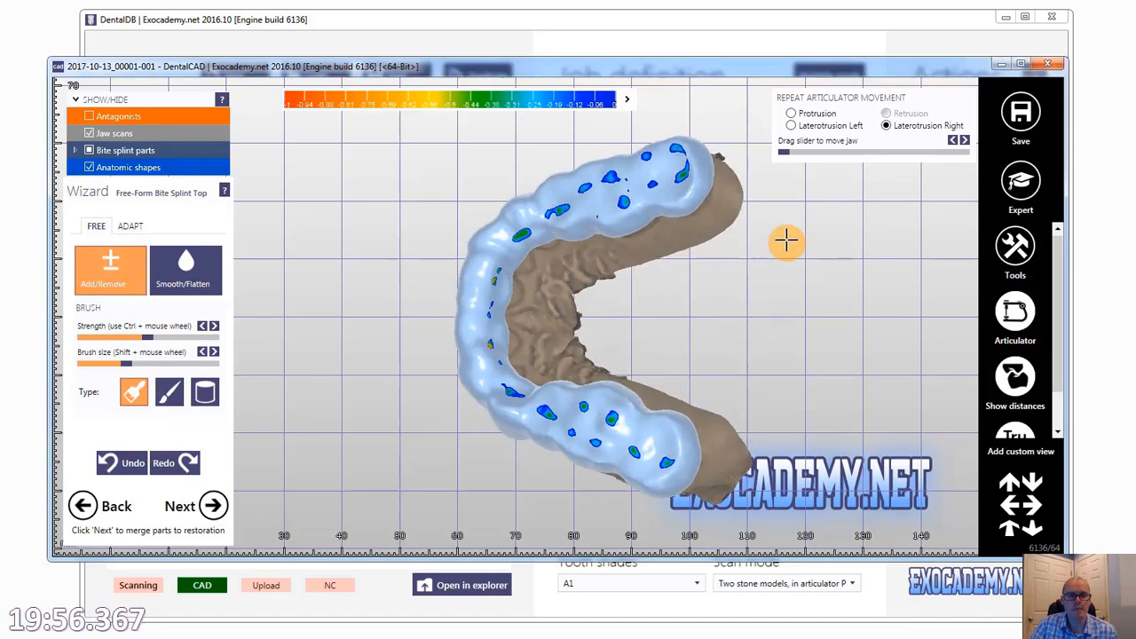
click(792, 114)
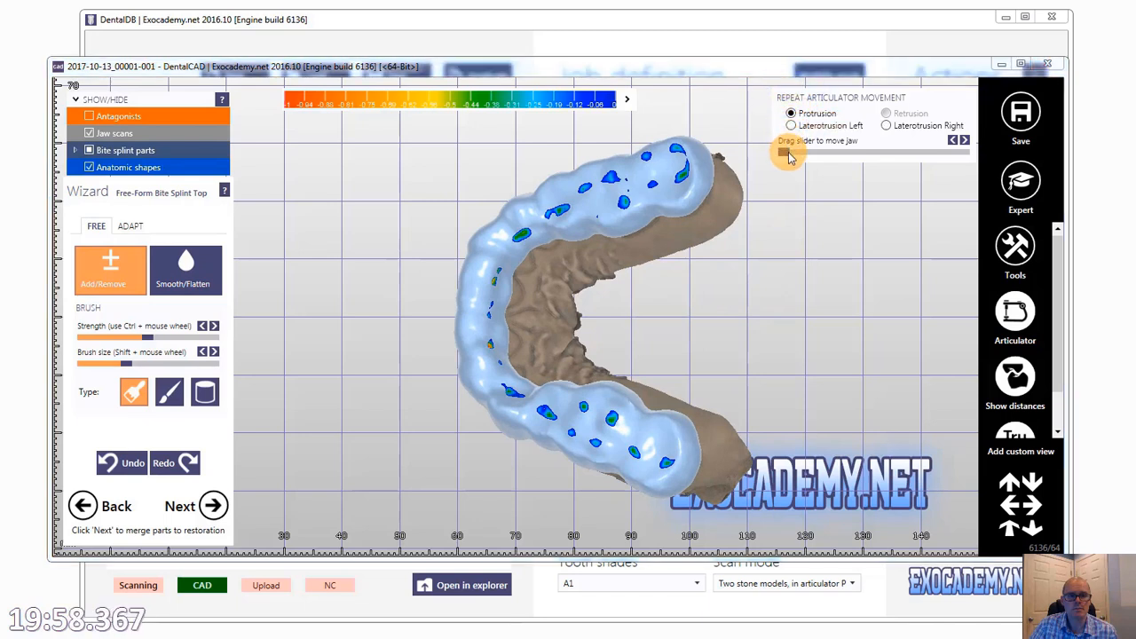
drag(784, 158, 857, 156)
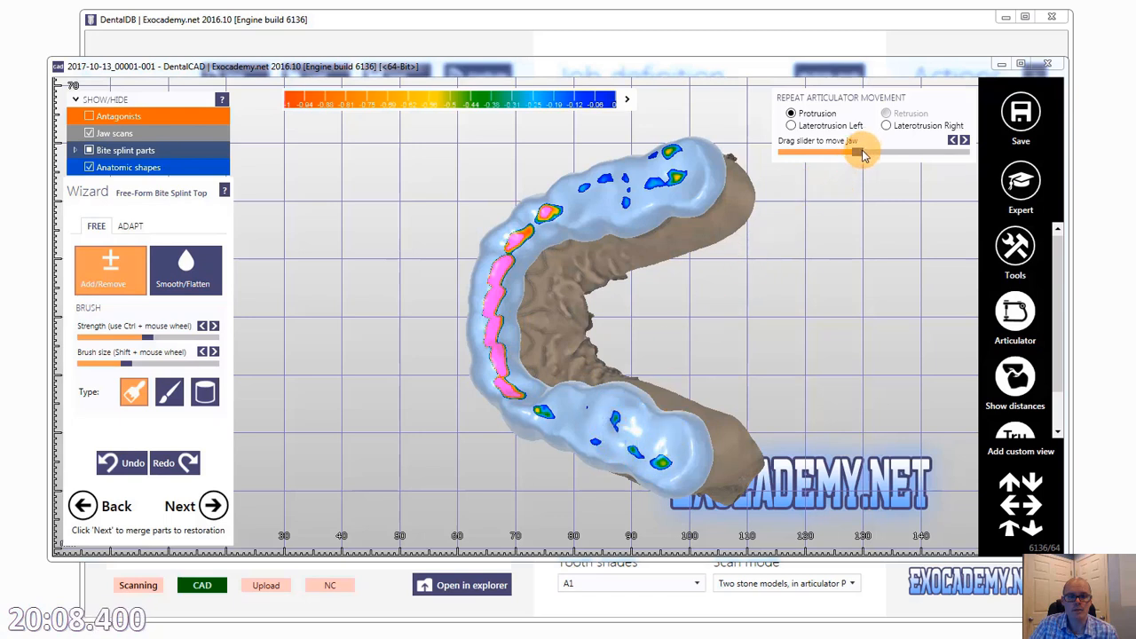
drag(862, 154, 957, 152)
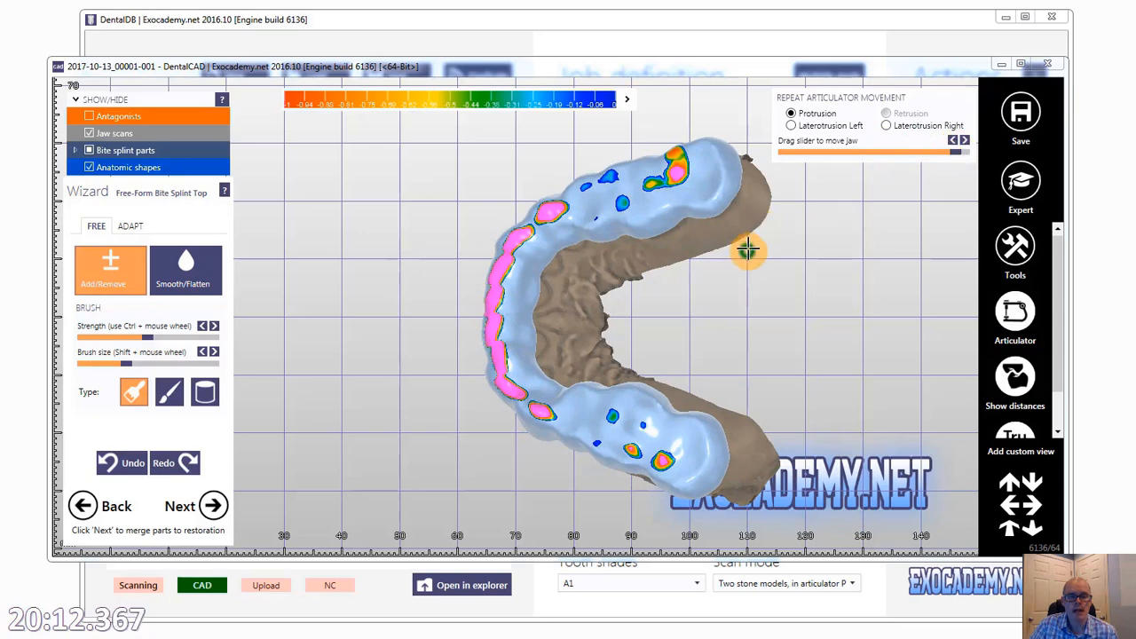
mouse_move(748, 248)
right_down()
mouse_move(756, 257)
mouse_move(731, 238)
right_up()
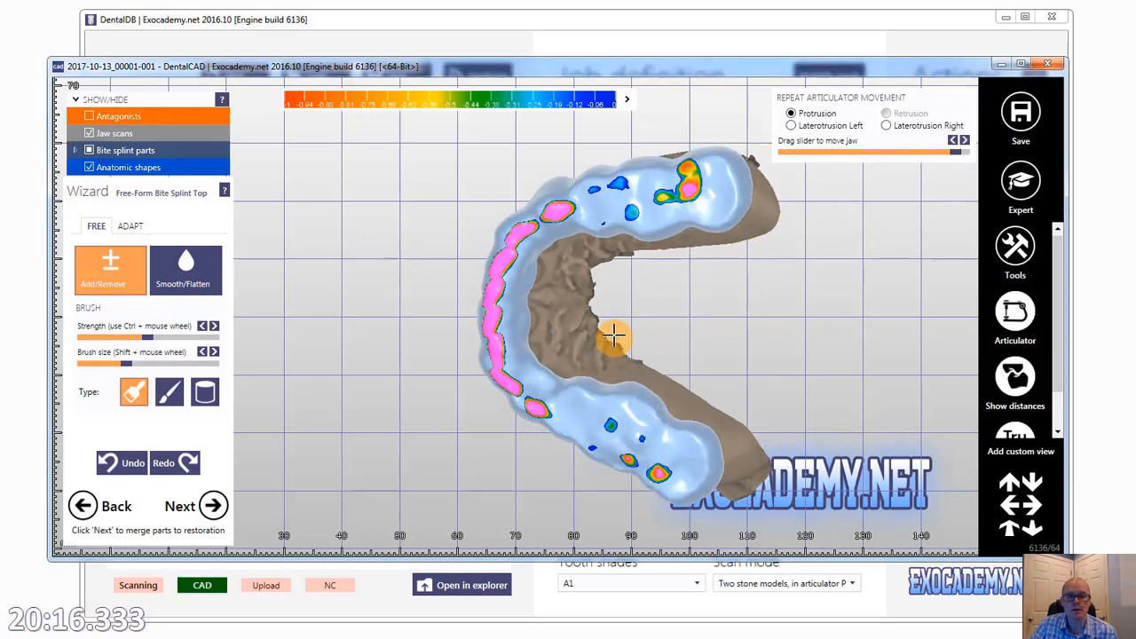
Examine the splint contacts through the full left laterotrusion movement, and return the jaw to its starting position.
click(793, 126)
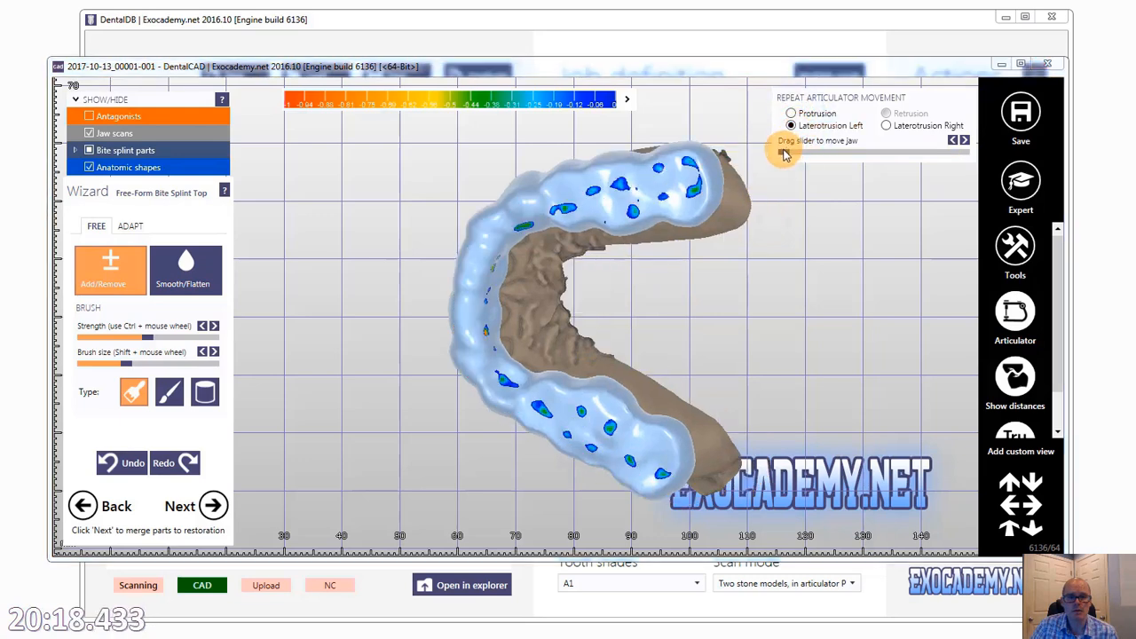
drag(797, 156, 869, 158)
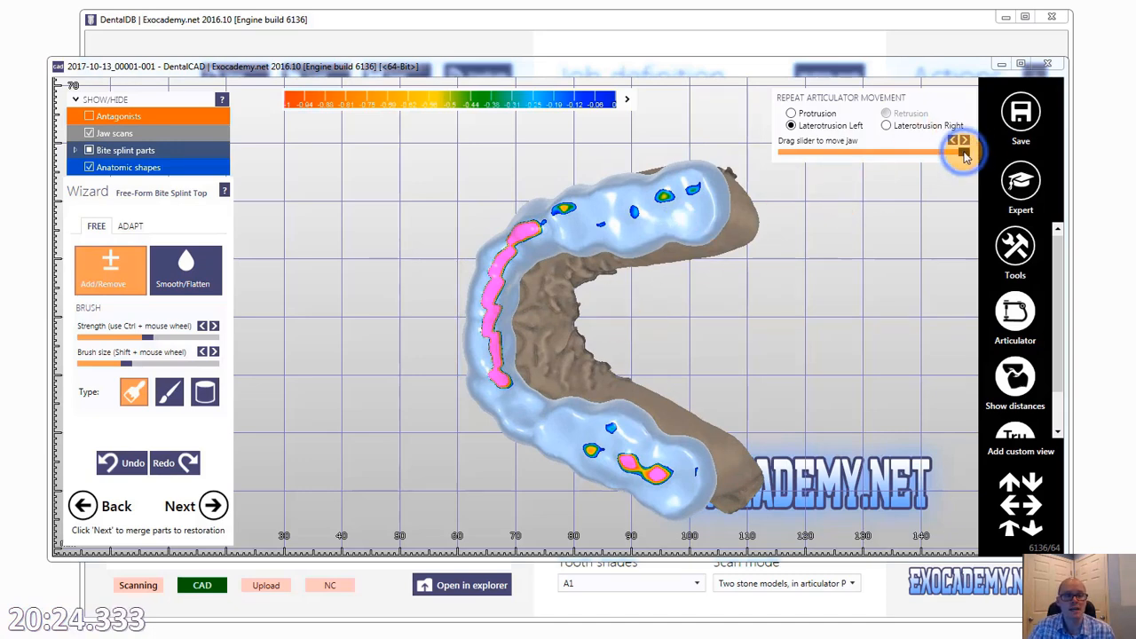
drag(965, 154, 785, 156)
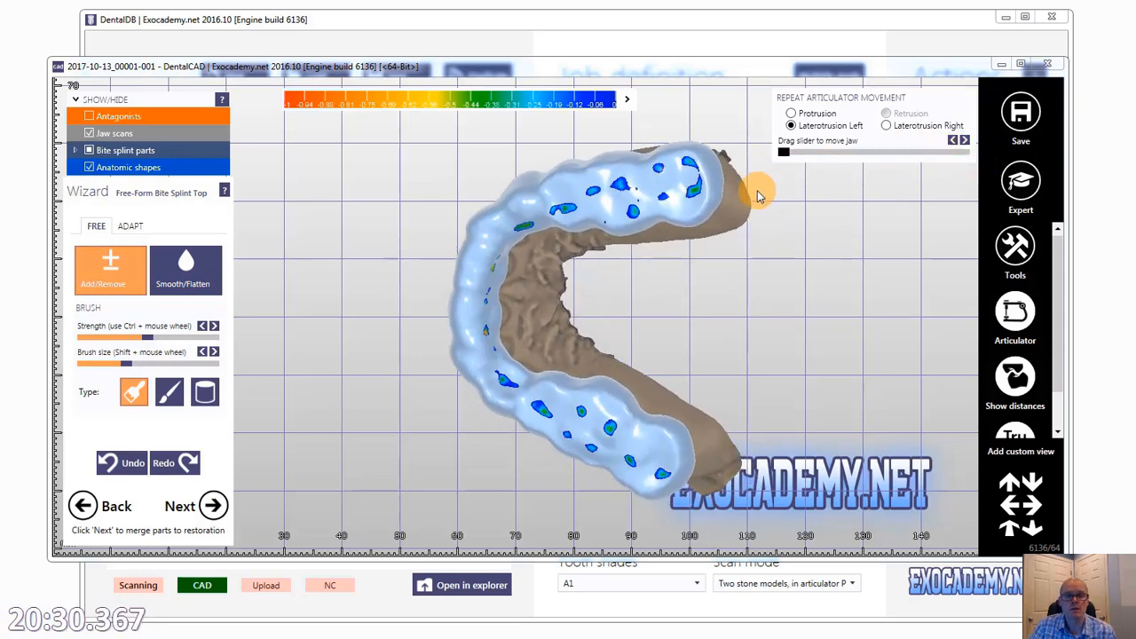
drag(759, 196, 795, 171)
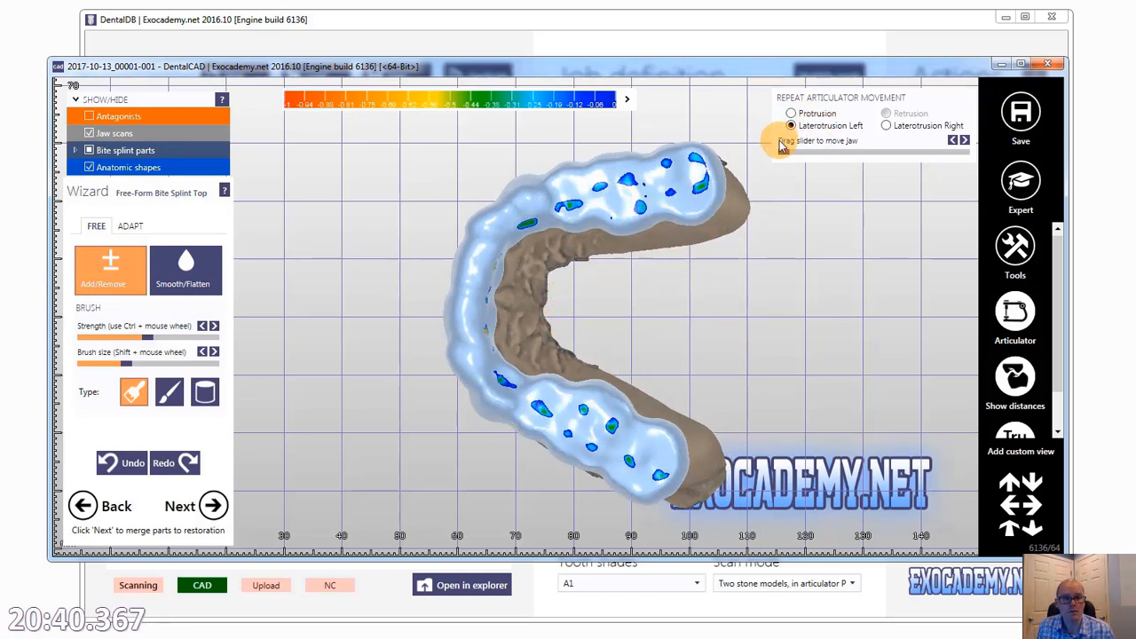
Move the jaw to full protrusion and reduce the heavy posterior contacts on one side, using maximum brush strength and a slightly larger brush.
click(790, 113)
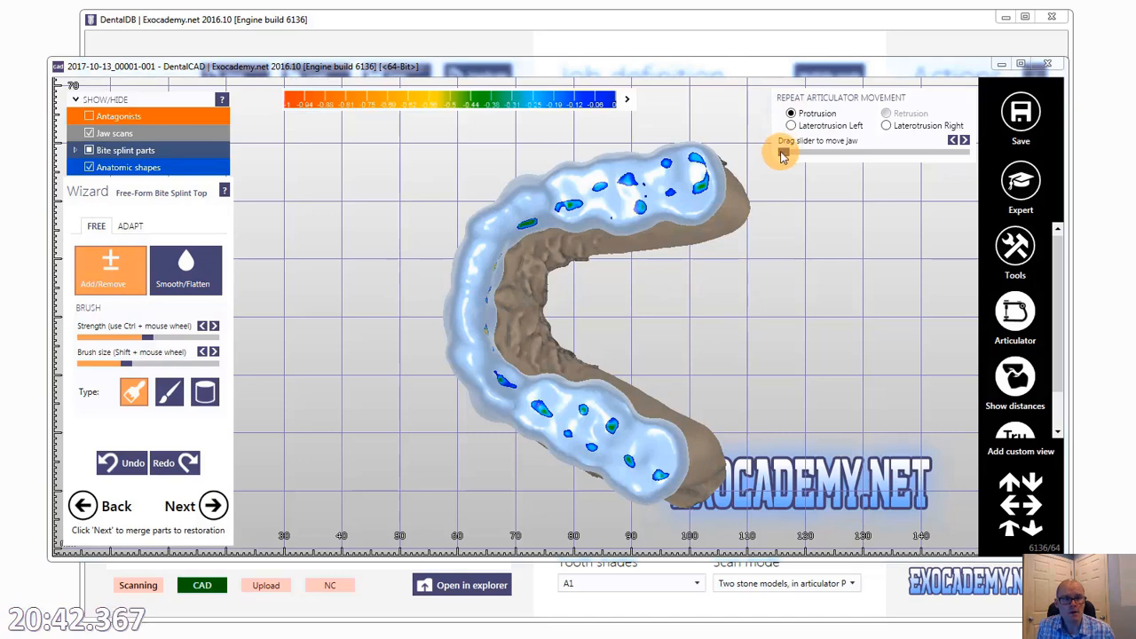
drag(782, 154, 1021, 182)
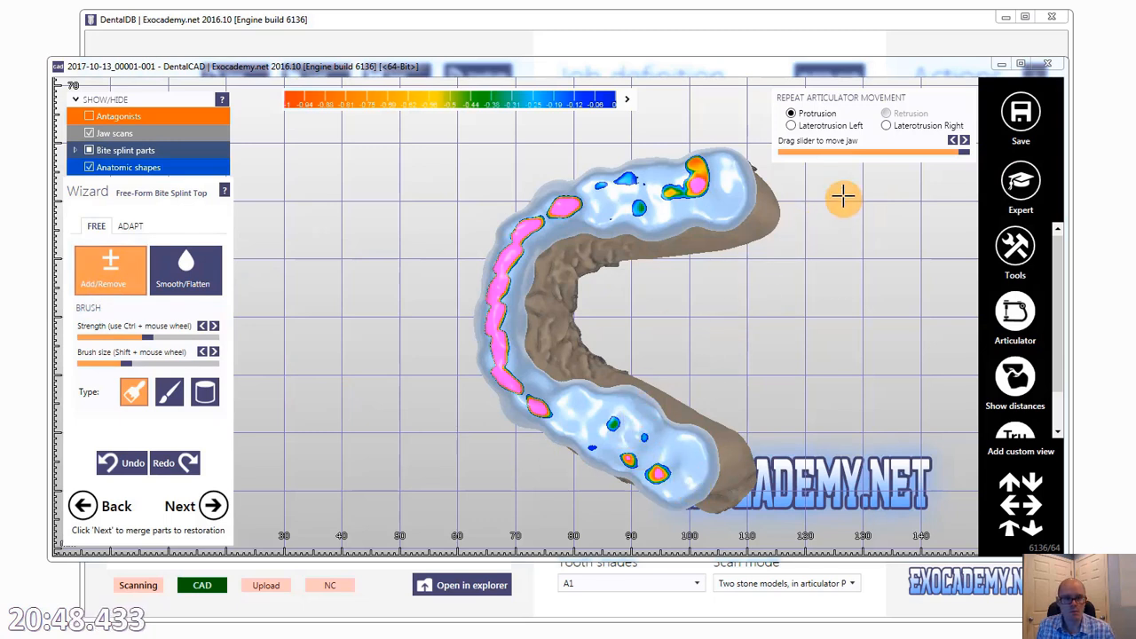
click(660, 463)
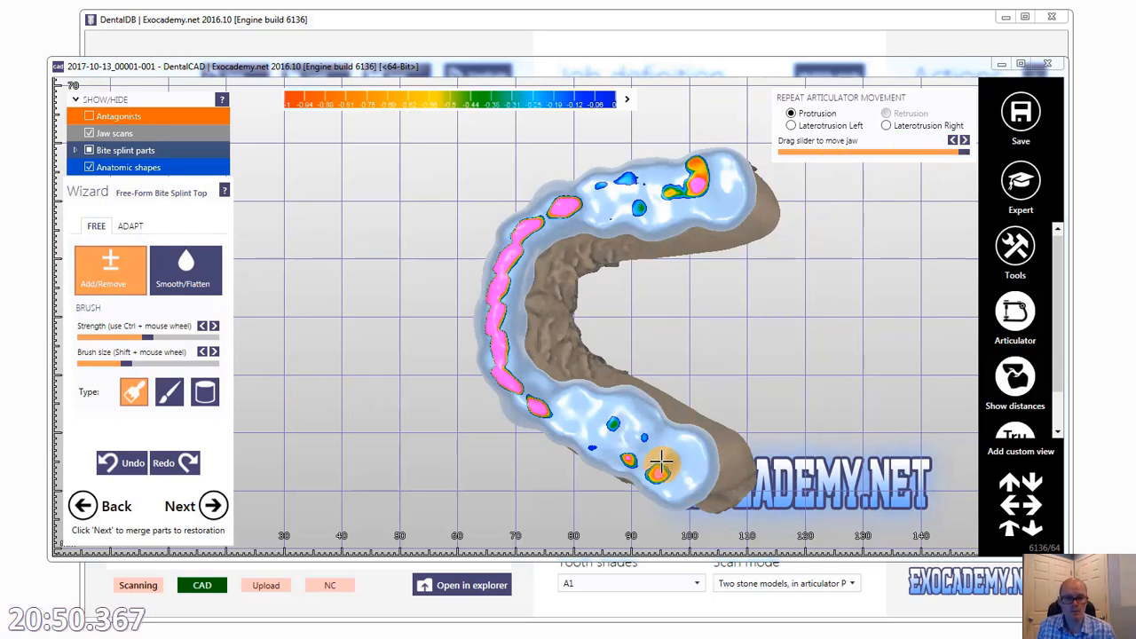
drag(659, 468, 658, 478)
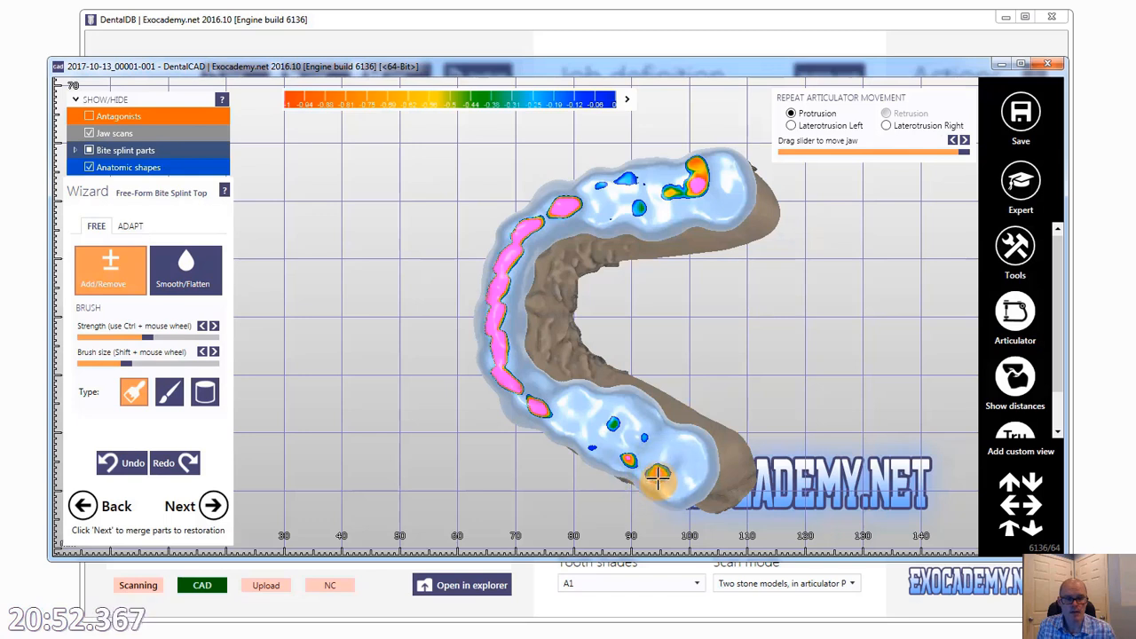
drag(147, 337, 227, 336)
drag(140, 365, 144, 367)
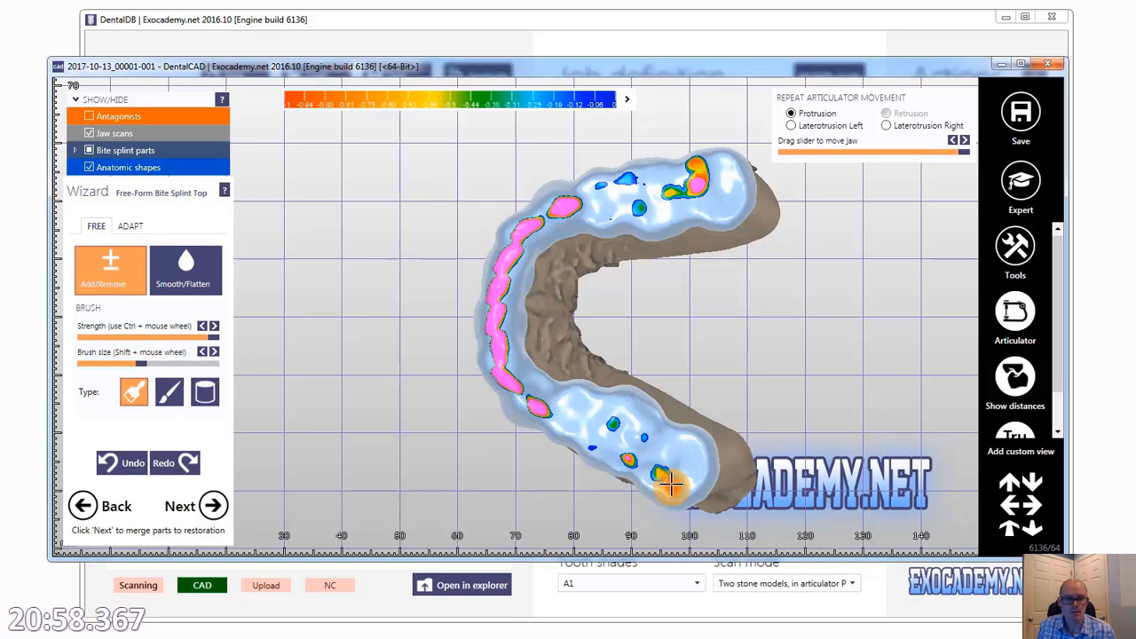
mouse_move(661, 497)
mouse_down()
mouse_move(622, 456)
mouse_move(653, 475)
mouse_move(621, 413)
mouse_up()
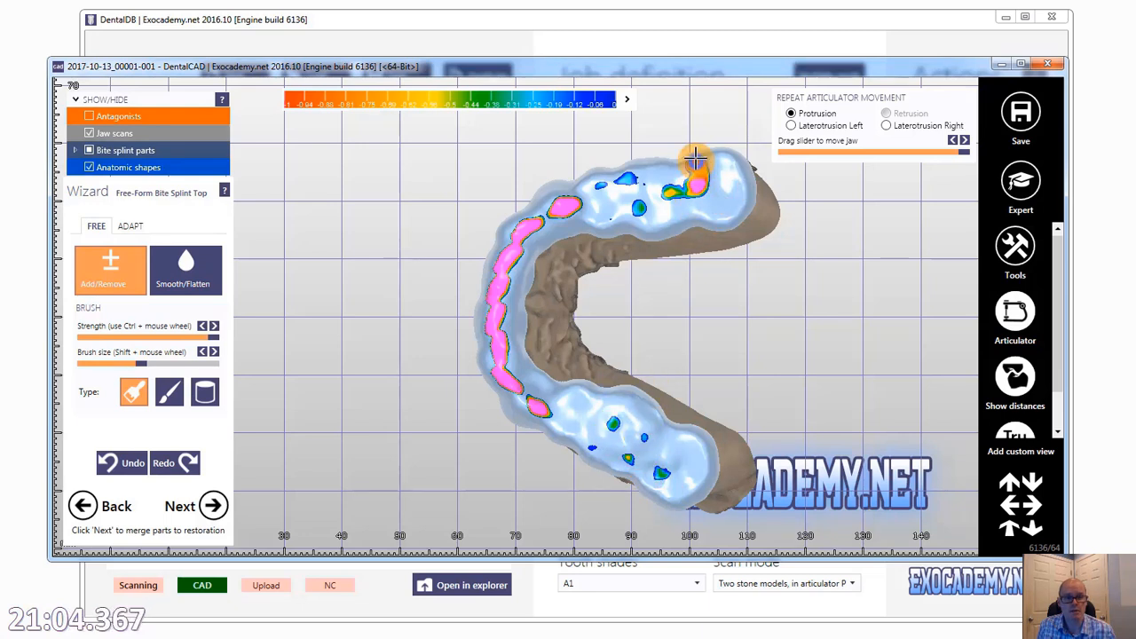
Remove the heavy contacts on the opposite posterior segment and the remaining small posterior contacts with the jaw at full protrusion.
mouse_move(696, 185)
mouse_down()
mouse_move(695, 161)
mouse_move(710, 182)
mouse_up()
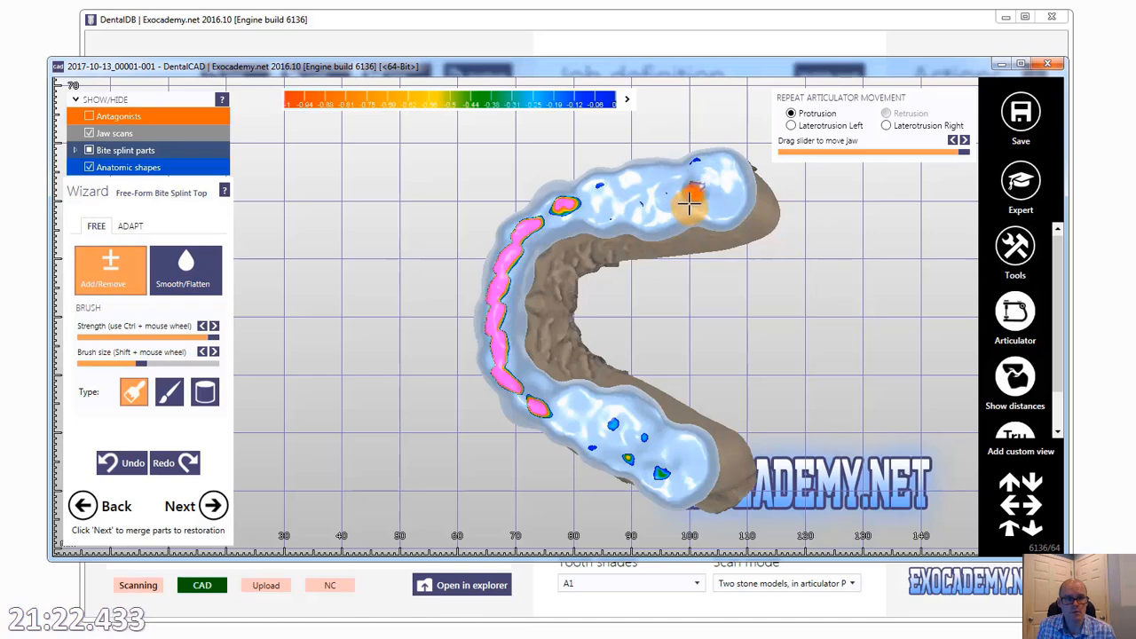
shift+click(594, 436)
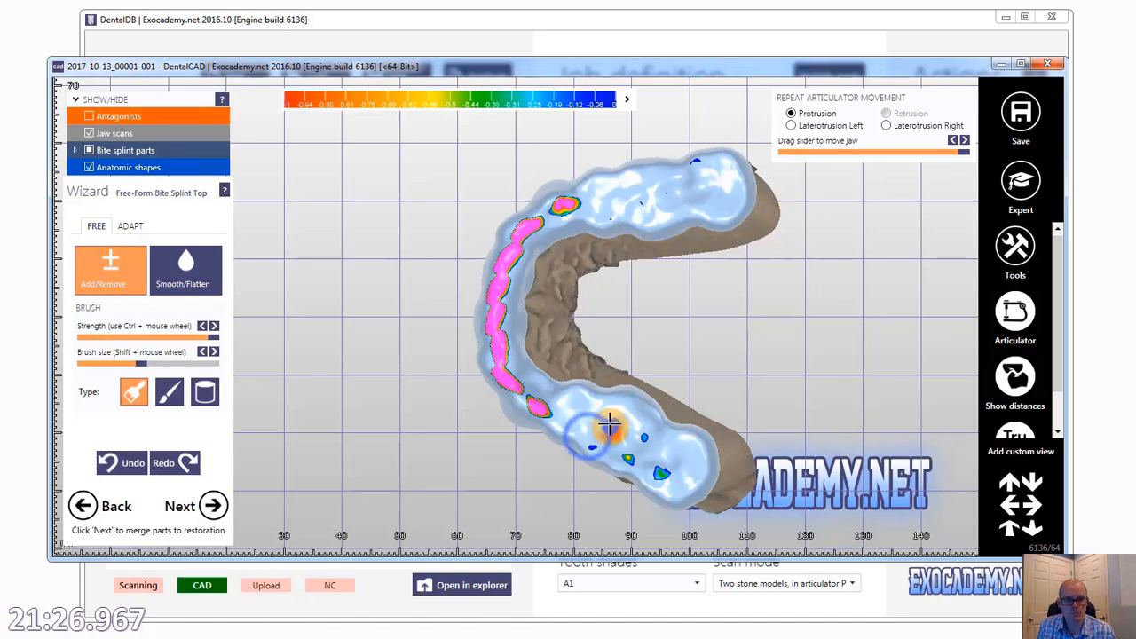
shift+click(659, 469)
shift+click(628, 464)
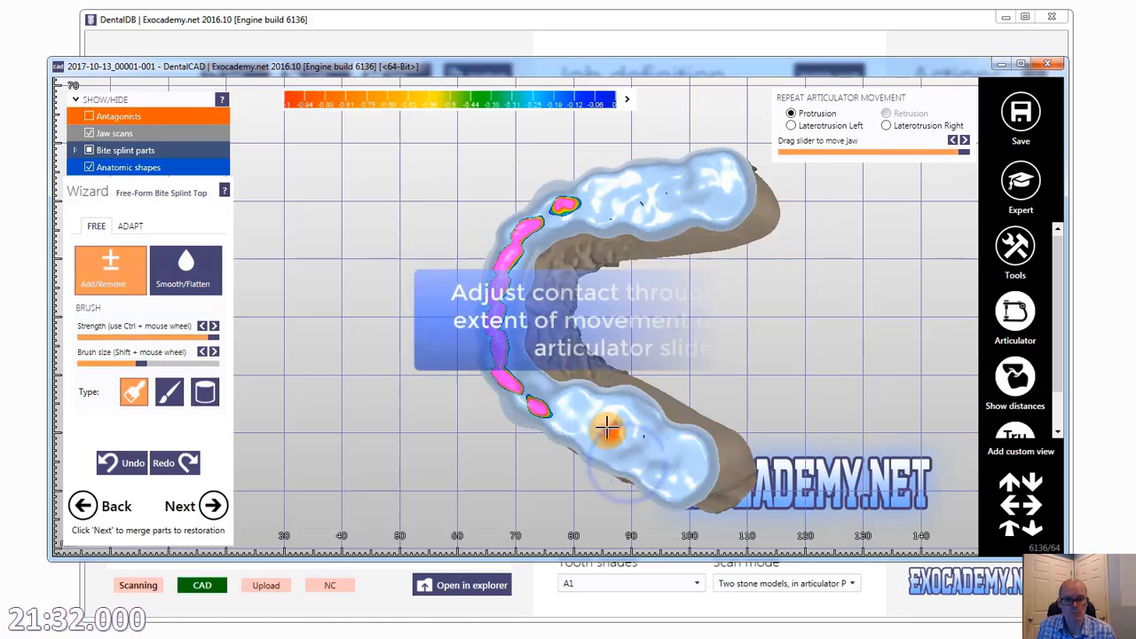
shift+click(608, 429)
Return the jaw to its starting position and smooth the posterior surfaces on both sides of the splint with the brush at maximum size.
right_drag(660, 310, 772, 346)
mouse_move(963, 152)
mouse_down()
mouse_move(836, 135)
mouse_move(785, 144)
mouse_up()
right_drag(545, 380, 497, 387)
click(202, 277)
drag(143, 363, 218, 363)
mouse_move(555, 421)
mouse_down()
mouse_move(622, 462)
mouse_move(508, 411)
mouse_move(638, 472)
mouse_up()
right_drag(568, 391, 581, 399)
drag(693, 188, 657, 231)
Move the jaw about halfway through protrusion and remove material from the heavy contacts along the anterior ridge.
drag(783, 152, 882, 152)
click(125, 290)
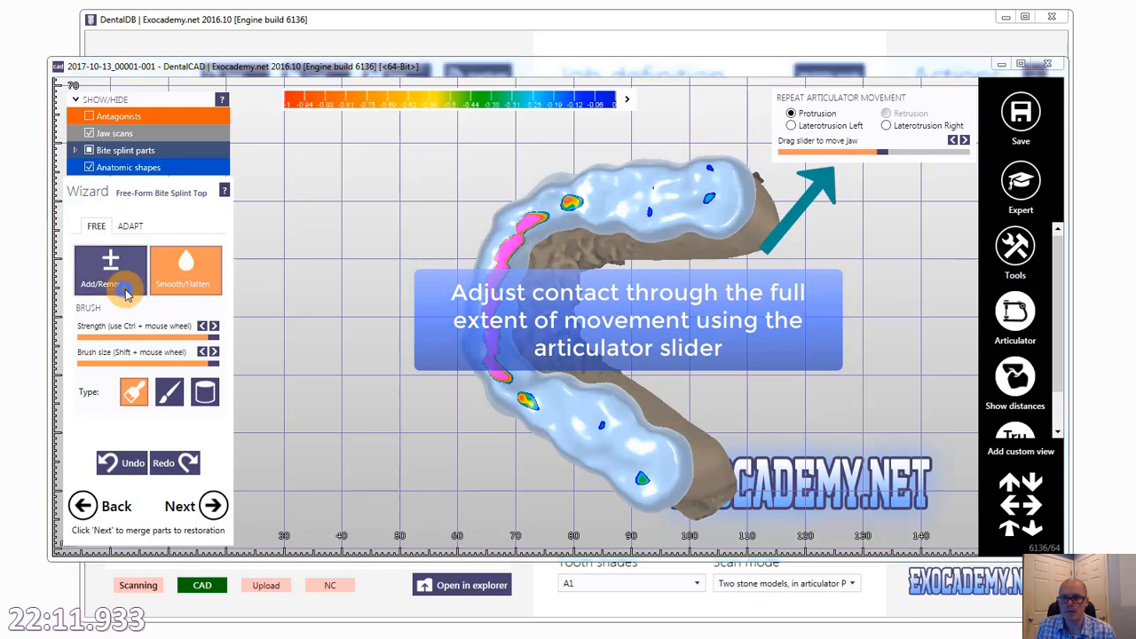
shift+drag(535, 223, 493, 377)
shift+drag(540, 220, 490, 282)
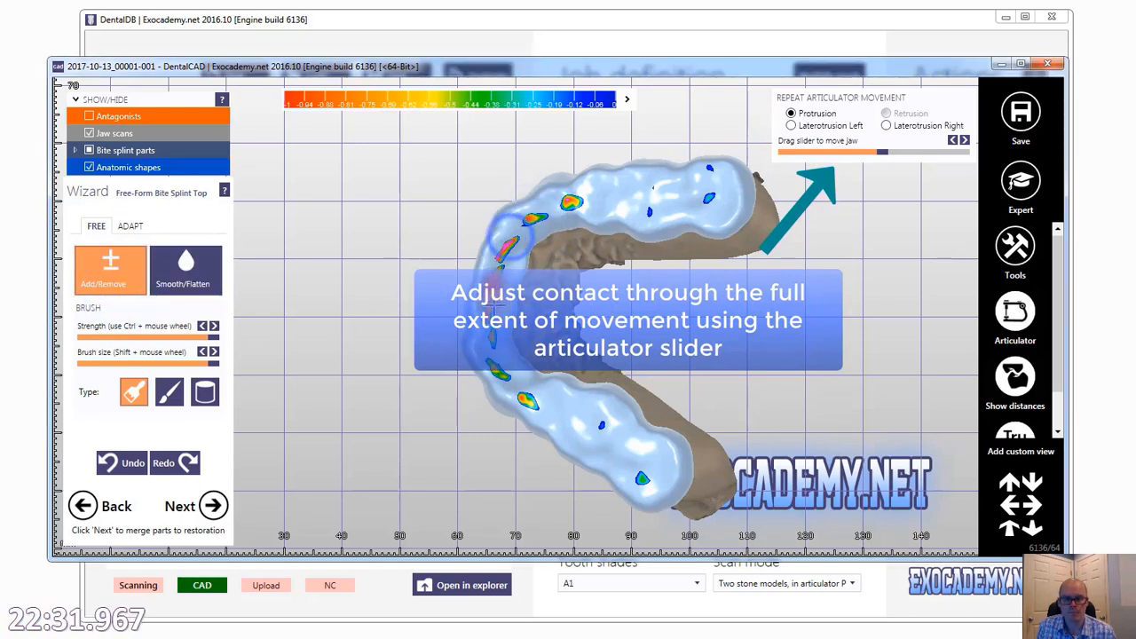
Advance the protrusion to about three quarters, remove the leftover posterior contact, and reduce and smooth the anterior contact area.
drag(887, 151, 923, 152)
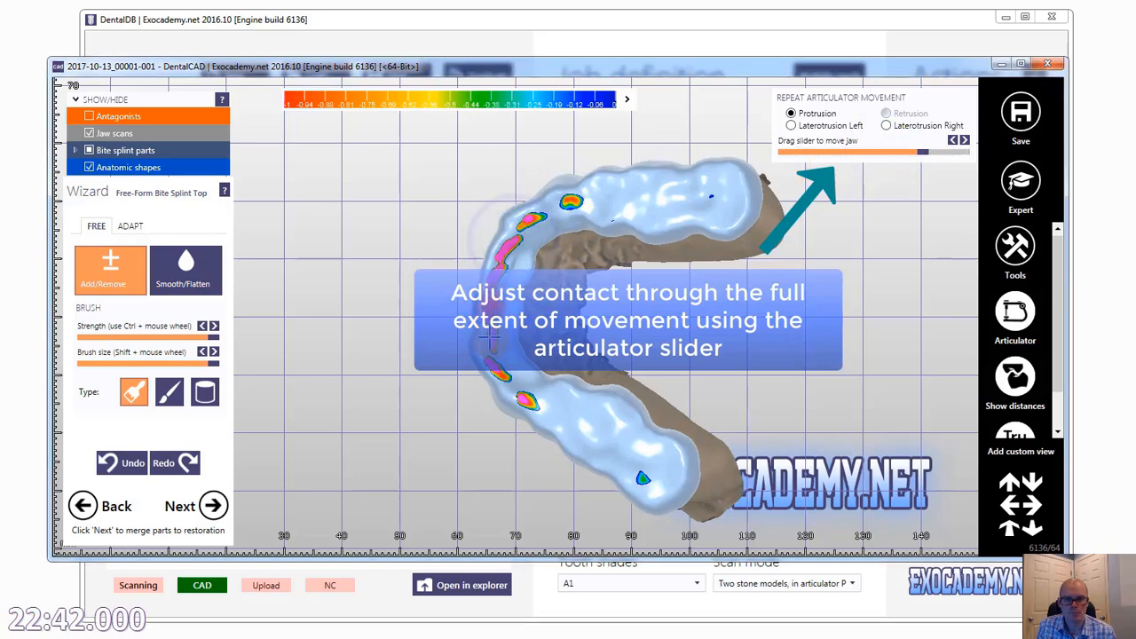
shift+click(648, 483)
mouse_move(513, 404)
shift+mouse_down()
mouse_move(520, 235)
mouse_move(492, 332)
shift+mouse_up()
click(184, 283)
mouse_move(511, 244)
mouse_down()
mouse_move(499, 335)
mouse_move(524, 226)
mouse_up()
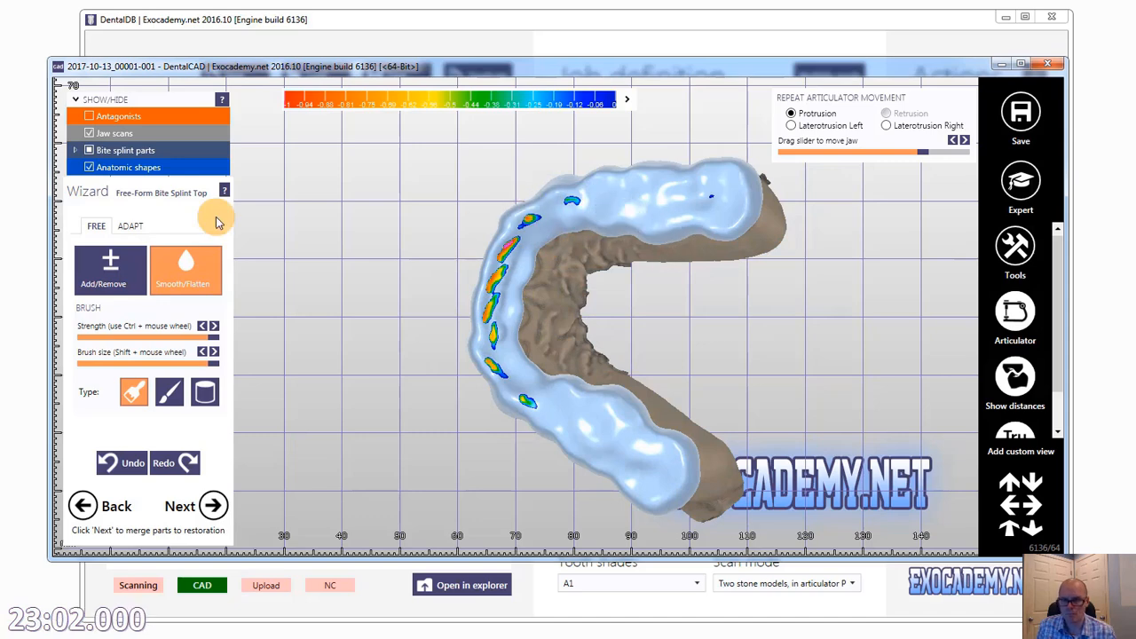
Lighten the anterior contacts further at this partial protrusion and smooth the reworked front surface.
click(110, 266)
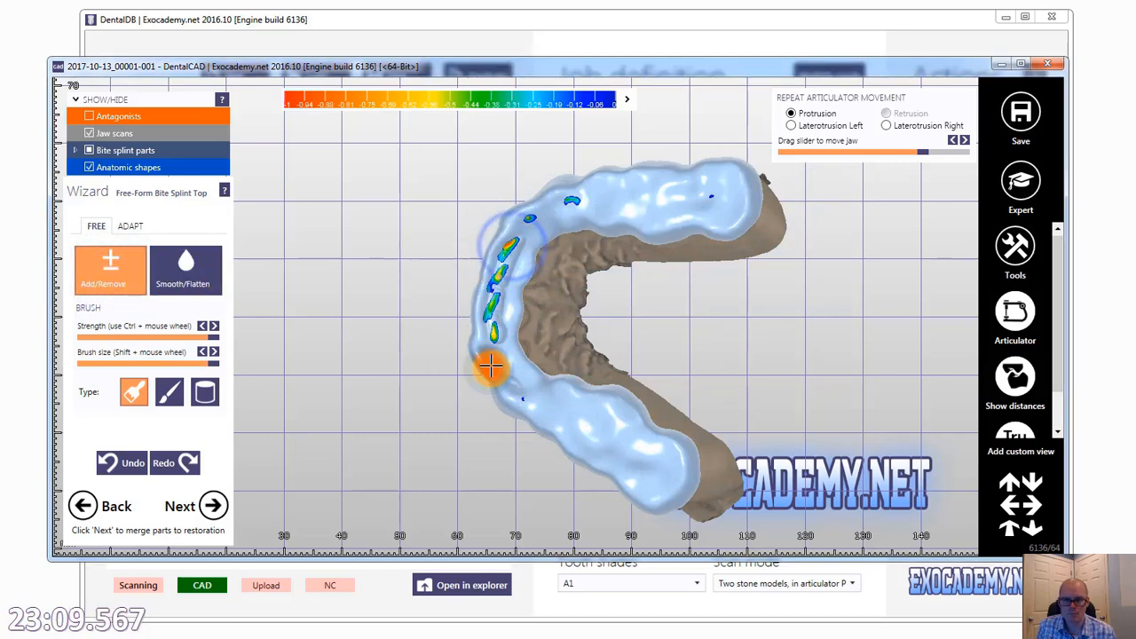
click(184, 271)
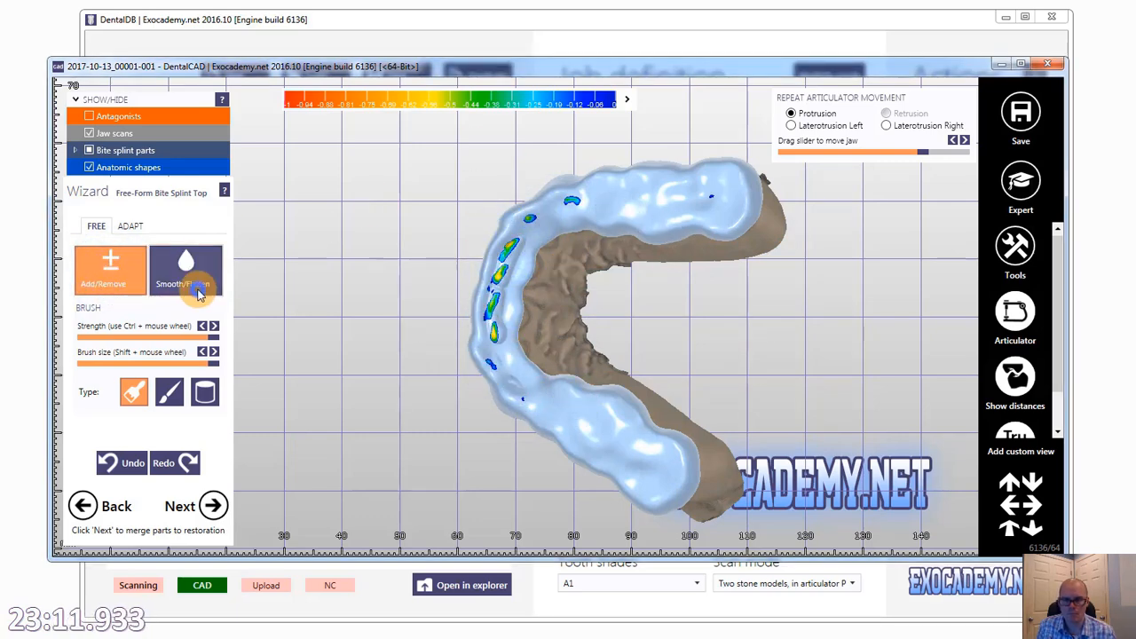
drag(510, 381, 496, 351)
Set the jaw to full protrusion, reduce the heavy anterior contacts, and smooth the surface along the front of the splint.
drag(923, 152, 965, 152)
click(119, 274)
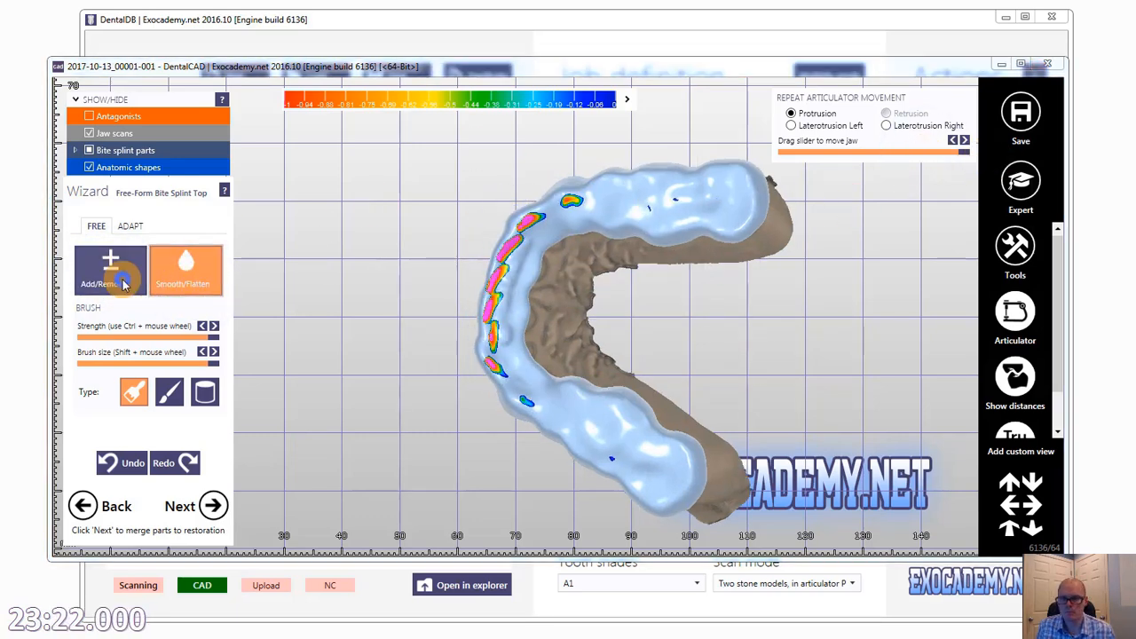
shift+drag(513, 241, 492, 280)
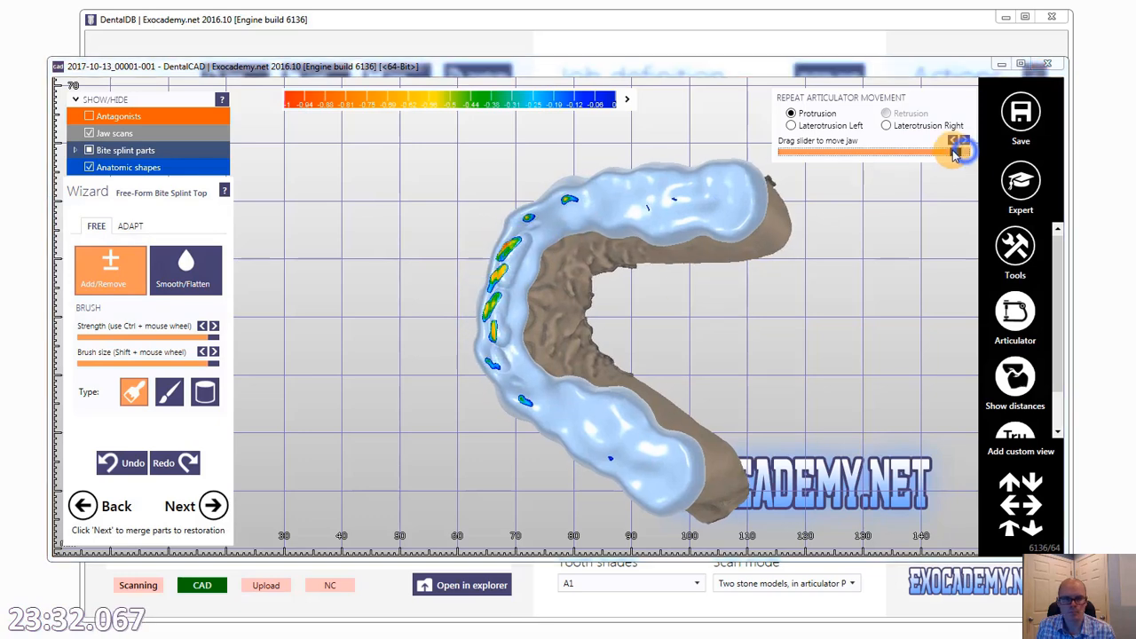
mouse_move(958, 149)
mouse_down()
mouse_move(807, 152)
mouse_move(994, 161)
mouse_up()
click(185, 266)
drag(513, 274, 521, 375)
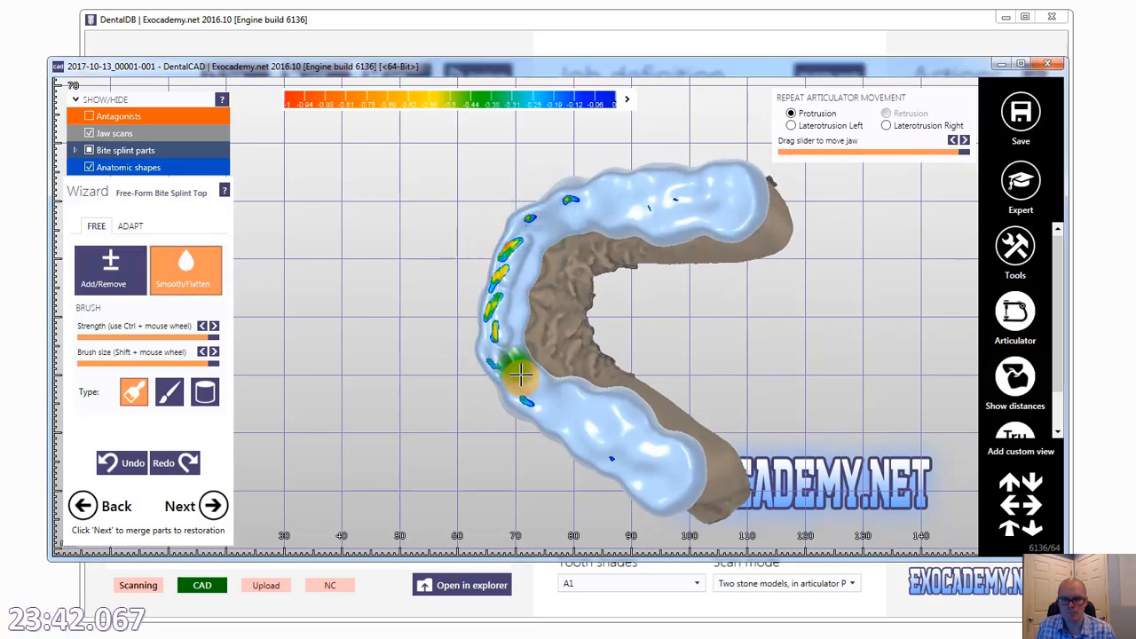
scroll(504, 307, up, 10)
drag(512, 284, 535, 198)
scroll(559, 237, down, 8)
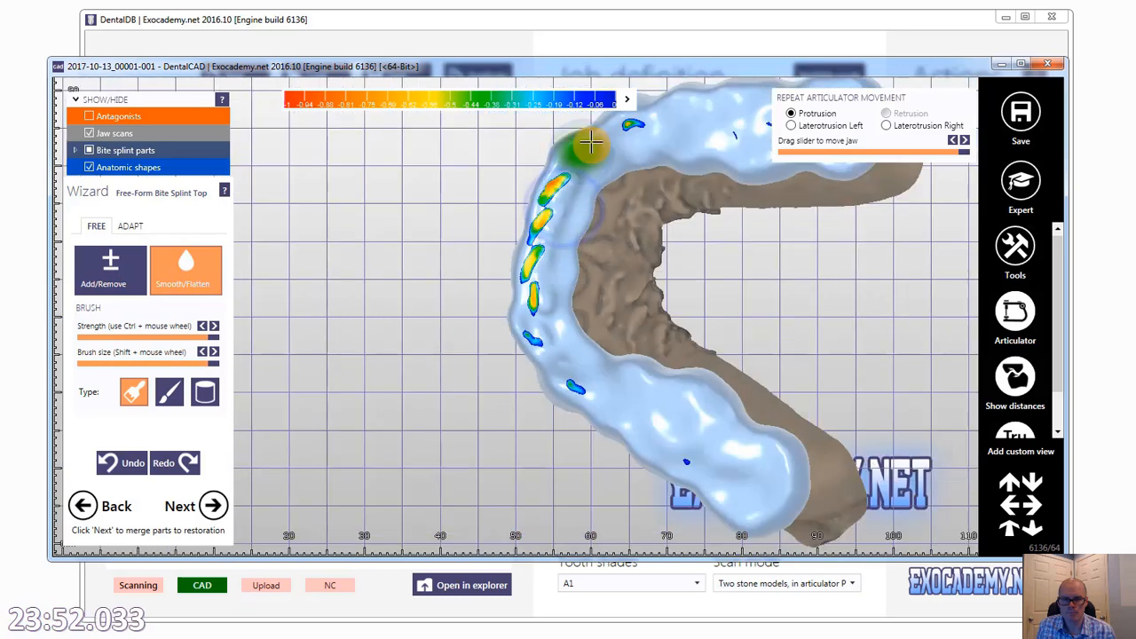
Move the jaw back to about one third of the protrusion and remove the small posterior contacts on both sides.
scroll(751, 293, down, 4)
middle_drag(762, 290, 521, 313)
mouse_move(964, 152)
mouse_down()
mouse_move(819, 151)
mouse_move(915, 151)
mouse_move(849, 152)
mouse_up()
click(110, 270)
shift+click(646, 216)
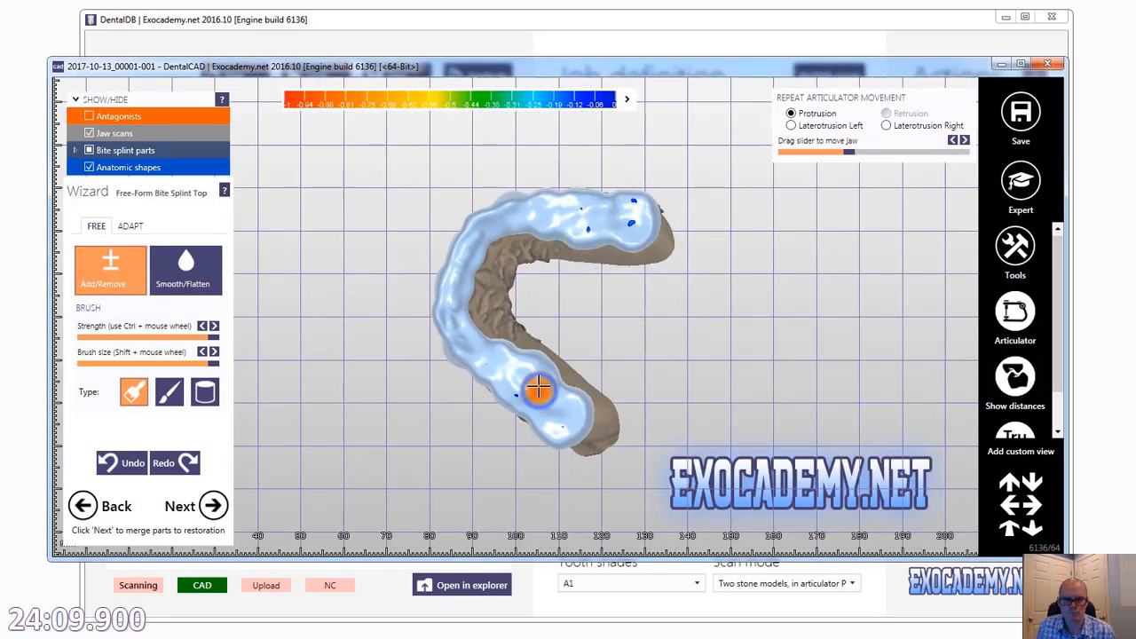
Check the contacts at full protrusion and at the starting position, then preview the combined protrusion contacts in the intersection display.
drag(854, 154, 1020, 186)
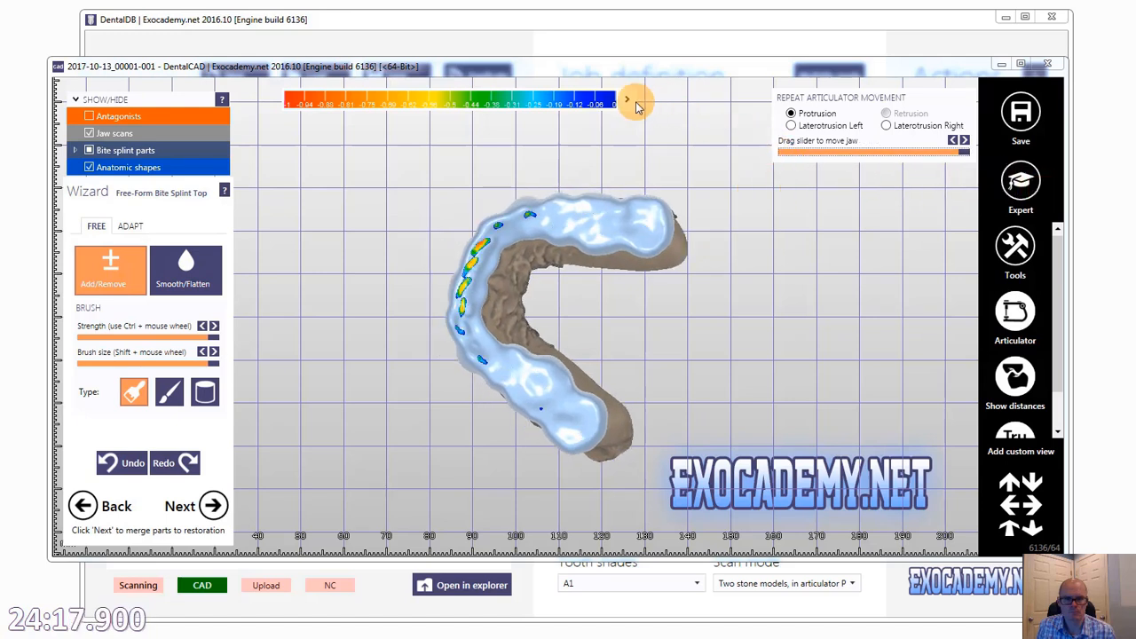
click(627, 104)
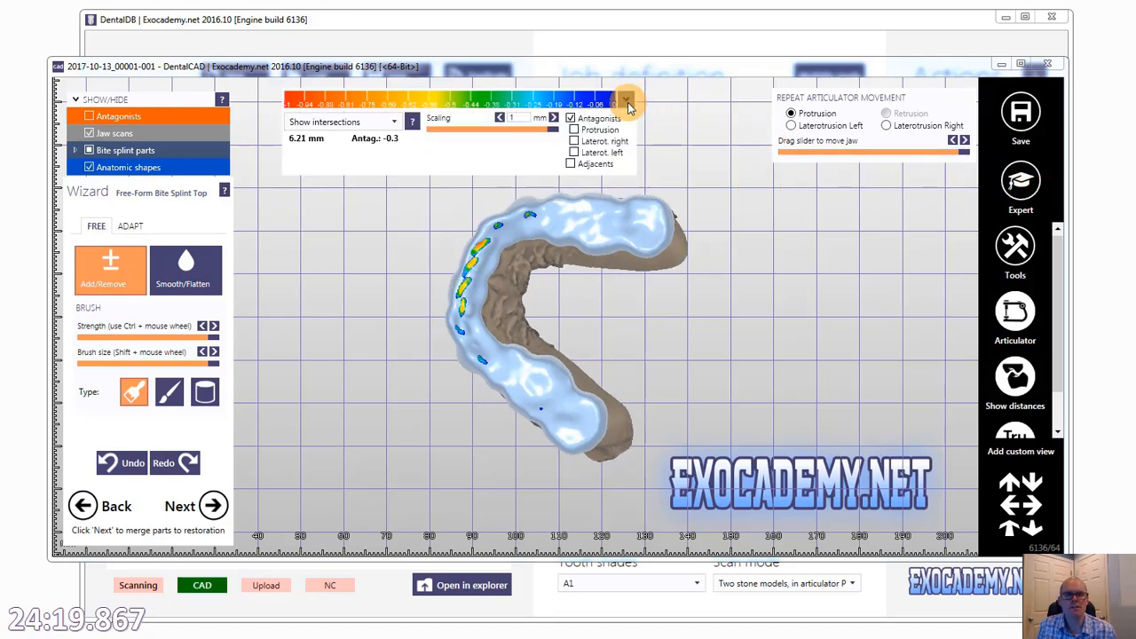
drag(966, 153, 755, 165)
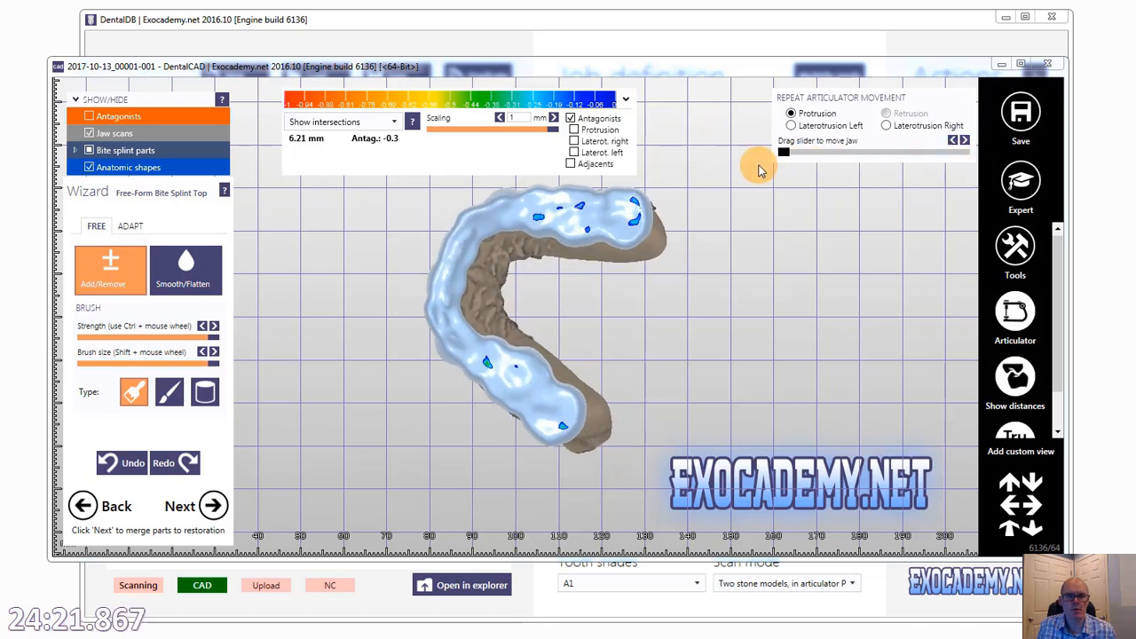
click(627, 104)
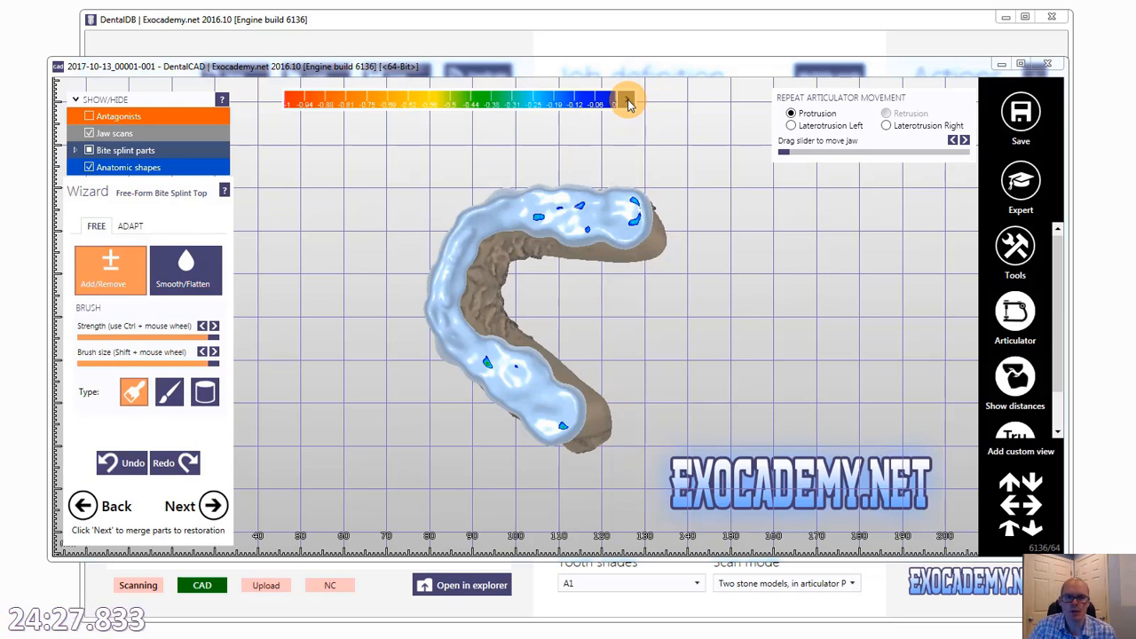
click(628, 104)
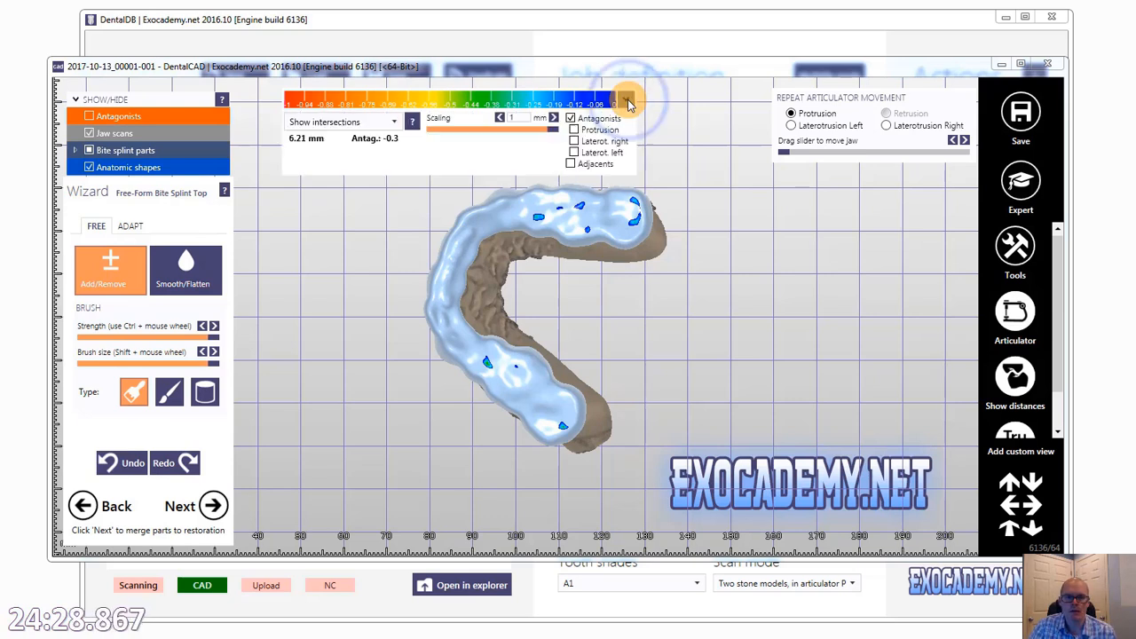
click(574, 131)
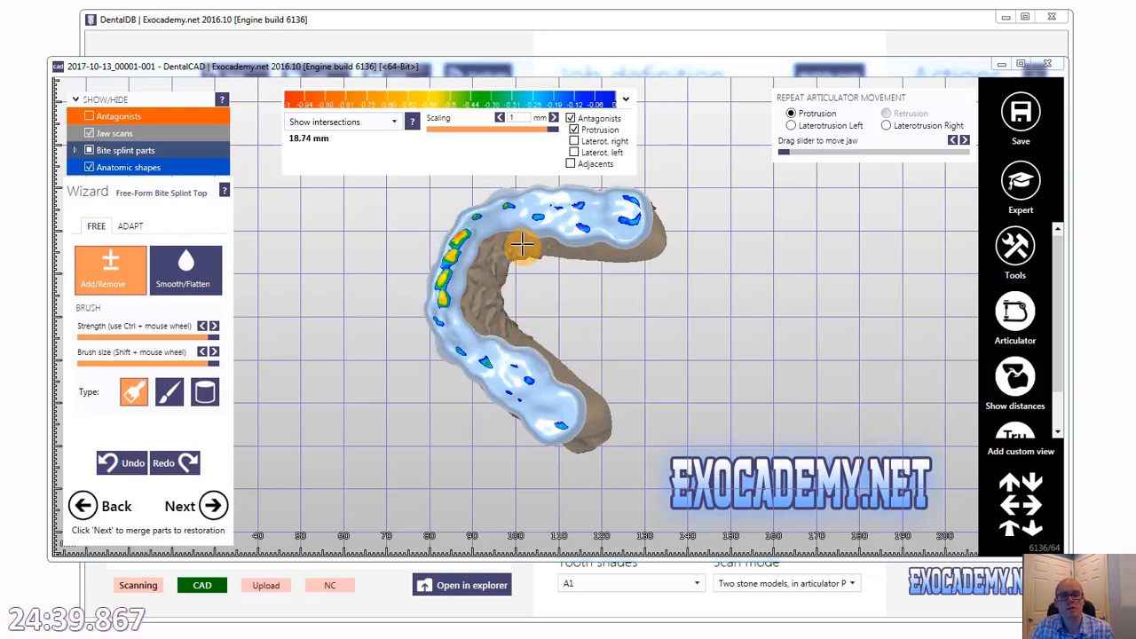
click(574, 131)
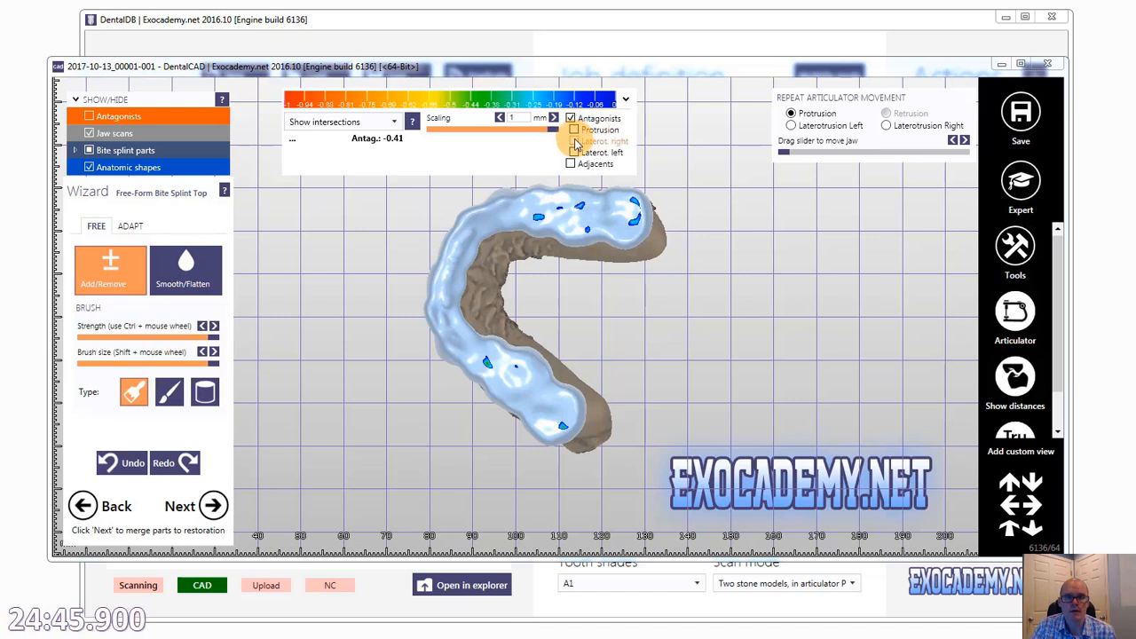
Show the right laterotrusion contacts together with the antagonist contacts in the intersection display.
click(575, 141)
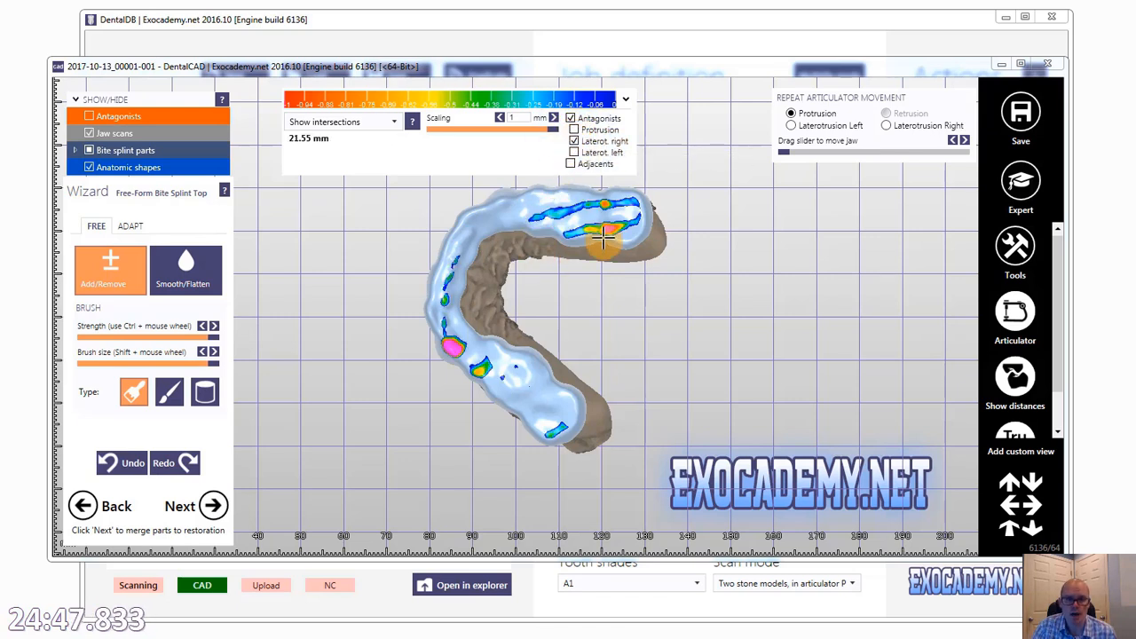
click(442, 327)
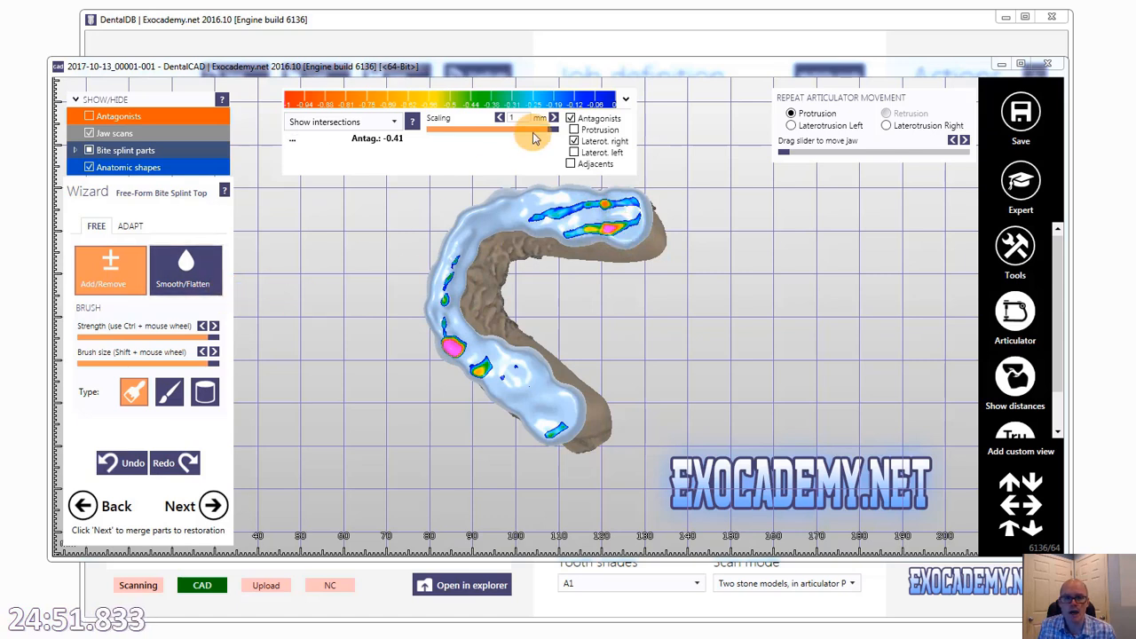
click(574, 141)
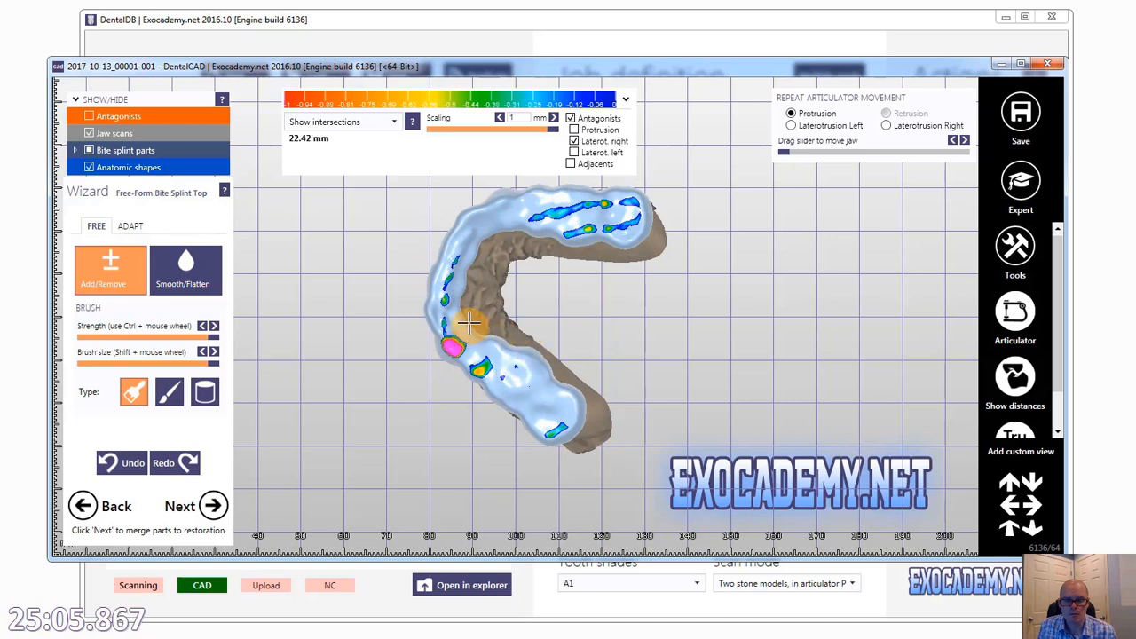
Reduce the heavy canine contact and lighten the posterior contacts on both sides of the splint for right laterotrusion.
mouse_move(450, 340)
mouse_down()
mouse_move(492, 363)
mouse_move(478, 380)
mouse_move(519, 385)
mouse_move(482, 376)
mouse_up()
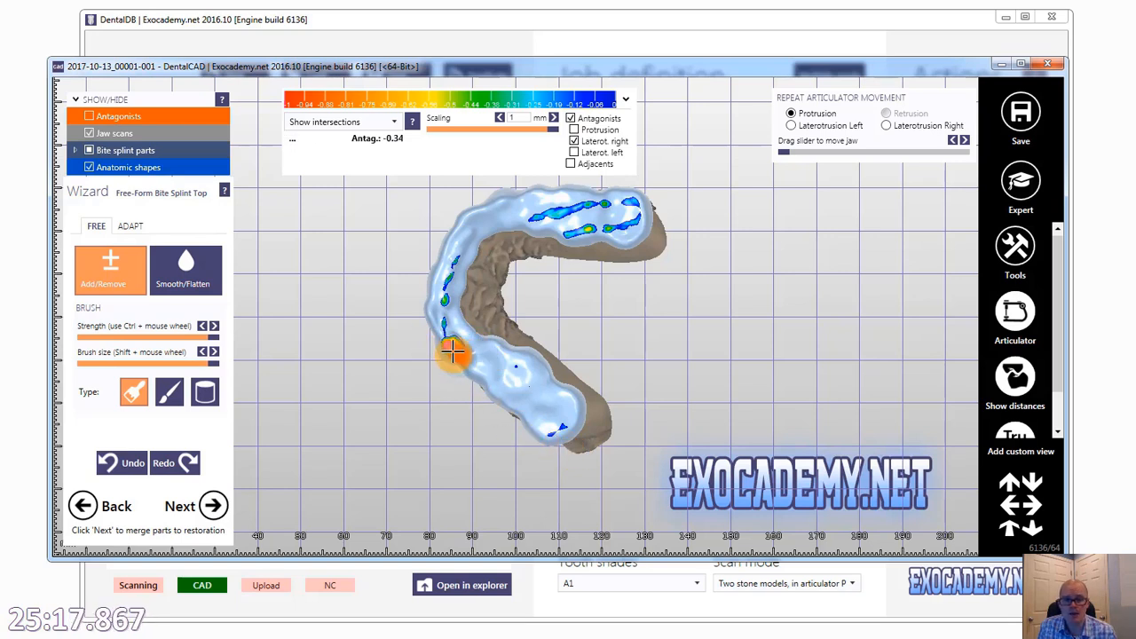
drag(445, 283, 460, 353)
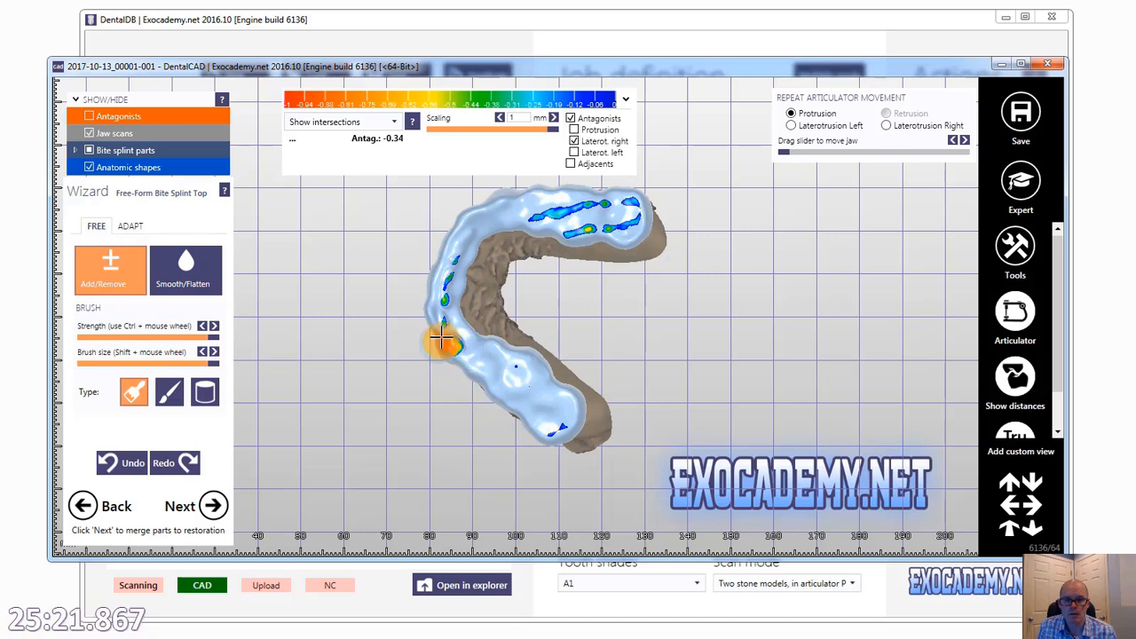
click(441, 339)
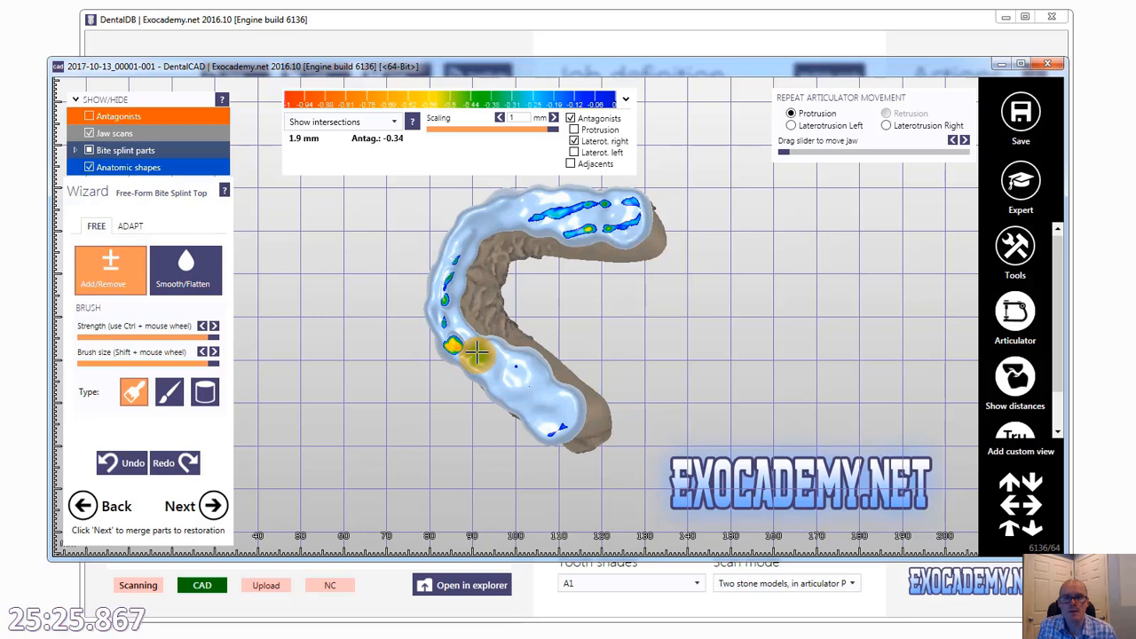
click(460, 258)
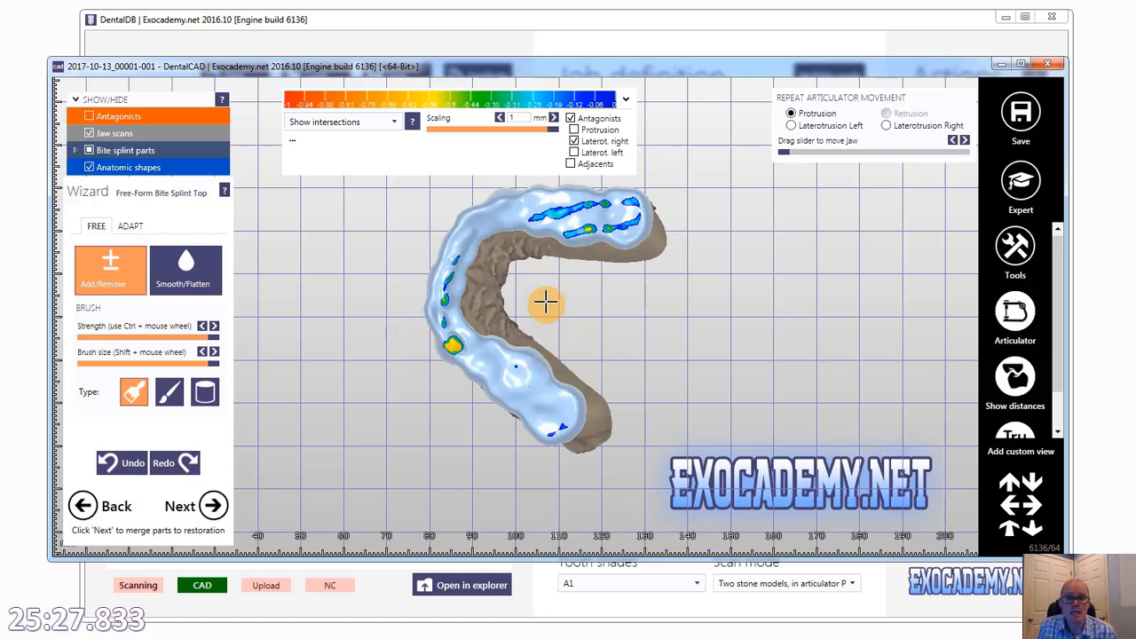
click(595, 228)
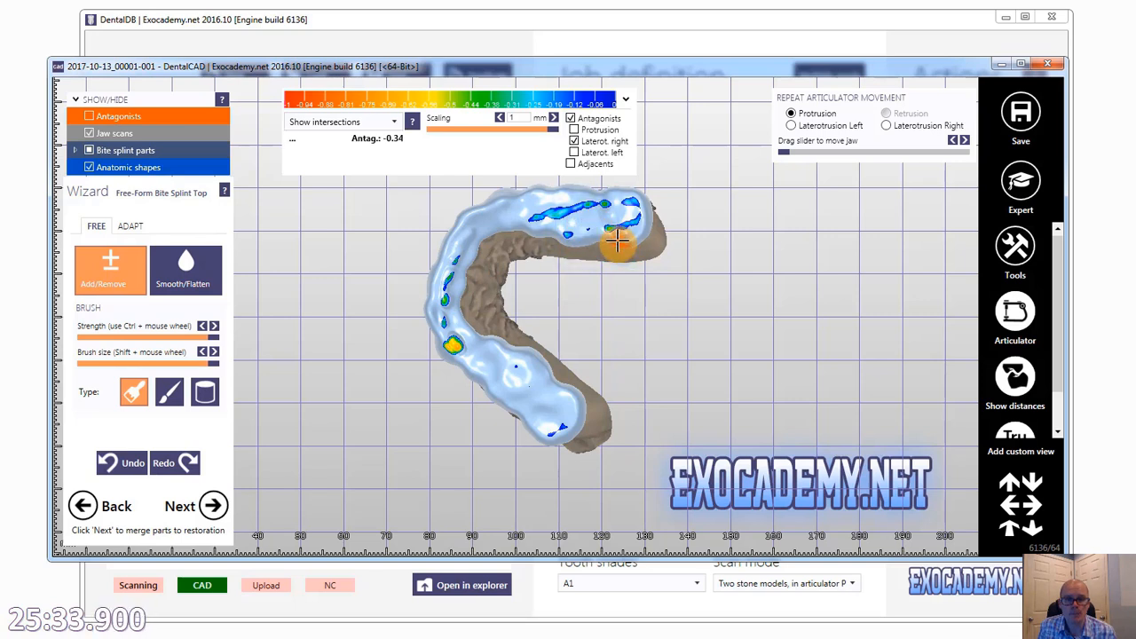
Switch the intersection display to left laterotrusion and reduce the heavy posterior contacts and the opposite canine contact.
click(572, 153)
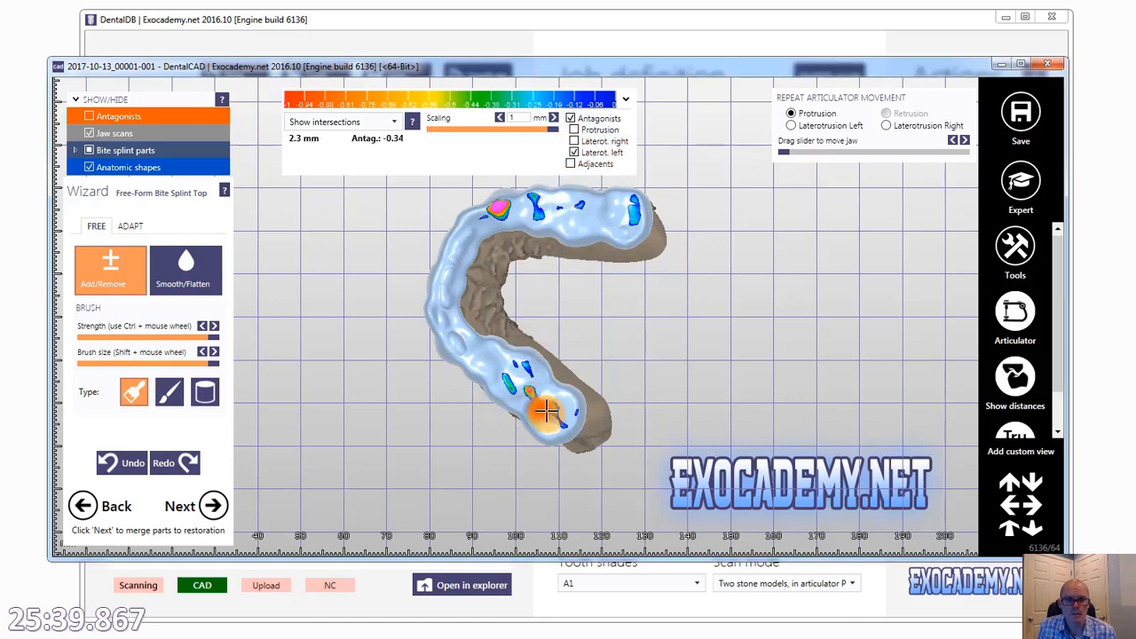
mouse_move(546, 411)
shift+mouse_down()
mouse_move(517, 377)
mouse_move(552, 404)
shift+mouse_up()
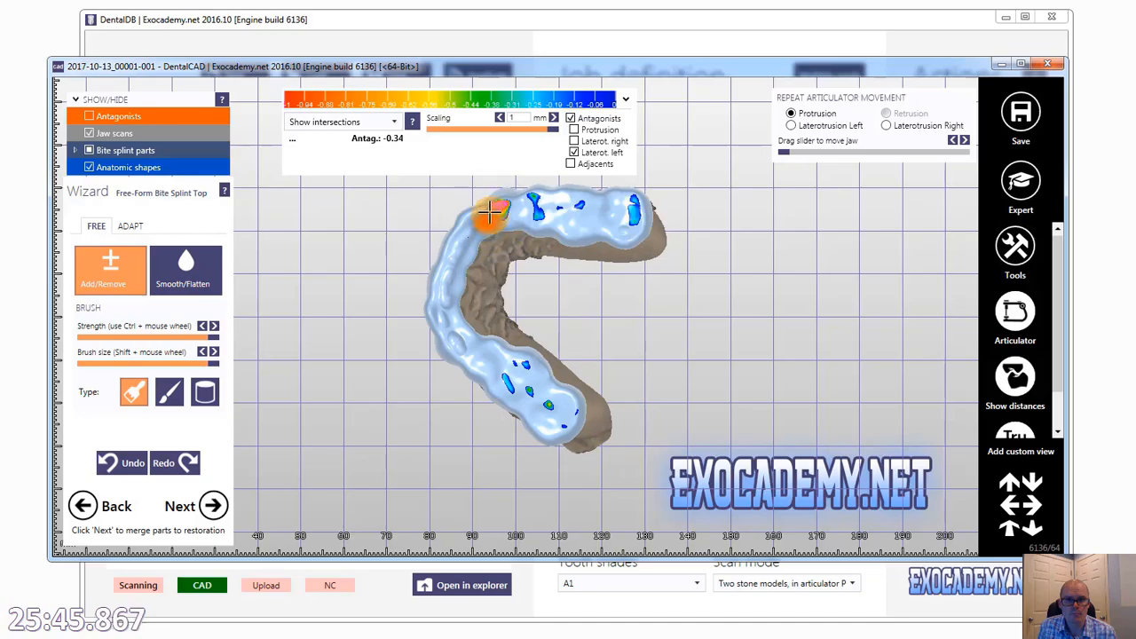
shift+drag(512, 204, 506, 210)
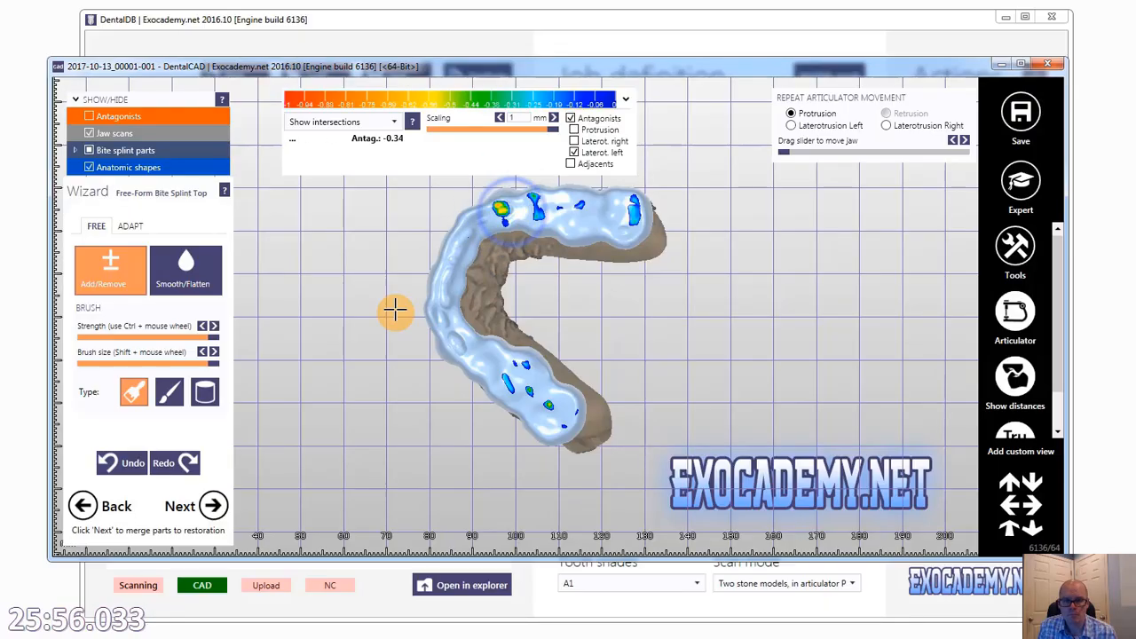
Smooth the front surface of the splint and reduce the rearmost molar contact with the Add/Remove brush.
click(186, 270)
drag(457, 318, 465, 343)
click(91, 278)
mouse_move(553, 408)
shift+mouse_down()
mouse_move(530, 389)
mouse_move(559, 417)
shift+mouse_up()
Hide the laterotrusion contacts and even out the remaining static antagonist contacts on the posterior surfaces of both sides.
click(574, 152)
mouse_move(527, 377)
mouse_down()
mouse_move(548, 410)
mouse_move(544, 385)
mouse_move(577, 424)
mouse_up()
click(206, 290)
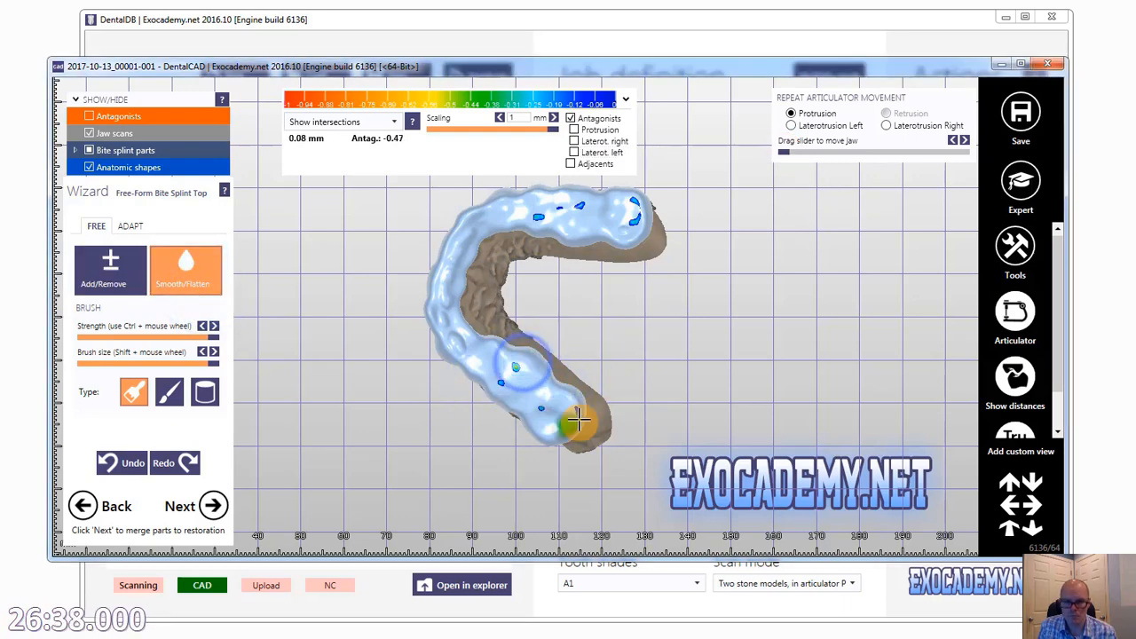
drag(602, 222, 627, 213)
click(574, 131)
click(575, 130)
drag(533, 399, 545, 406)
Show the antagonists and examine the splint from several angles while moving the jaw through the protrusion path.
right_drag(444, 311, 581, 306)
click(89, 116)
right_drag(394, 260, 403, 270)
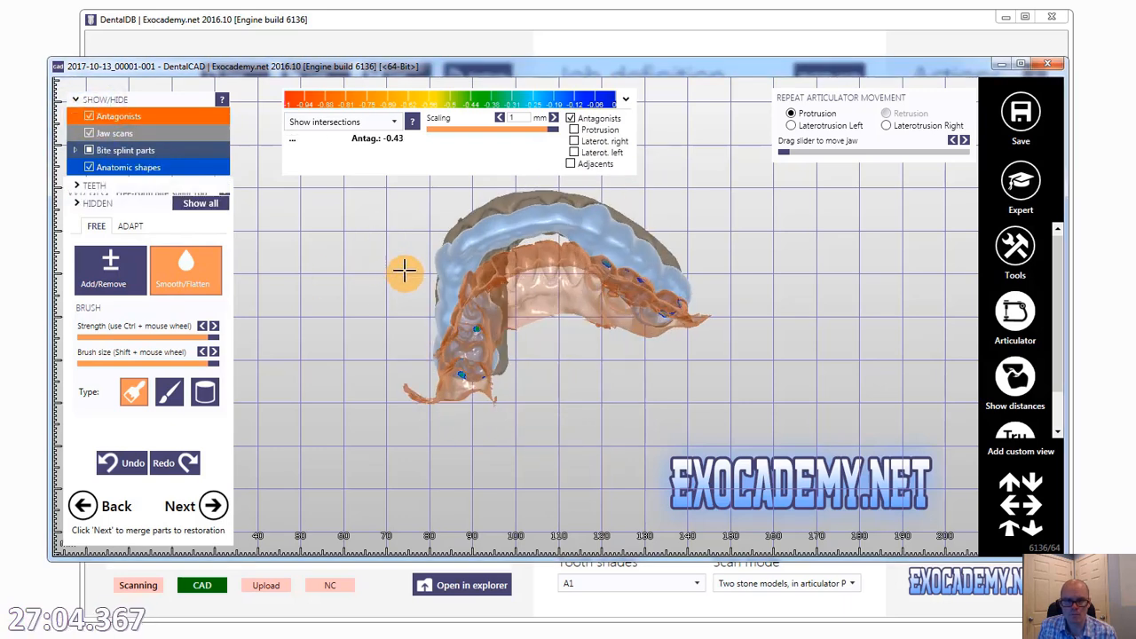
drag(785, 152, 770, 183)
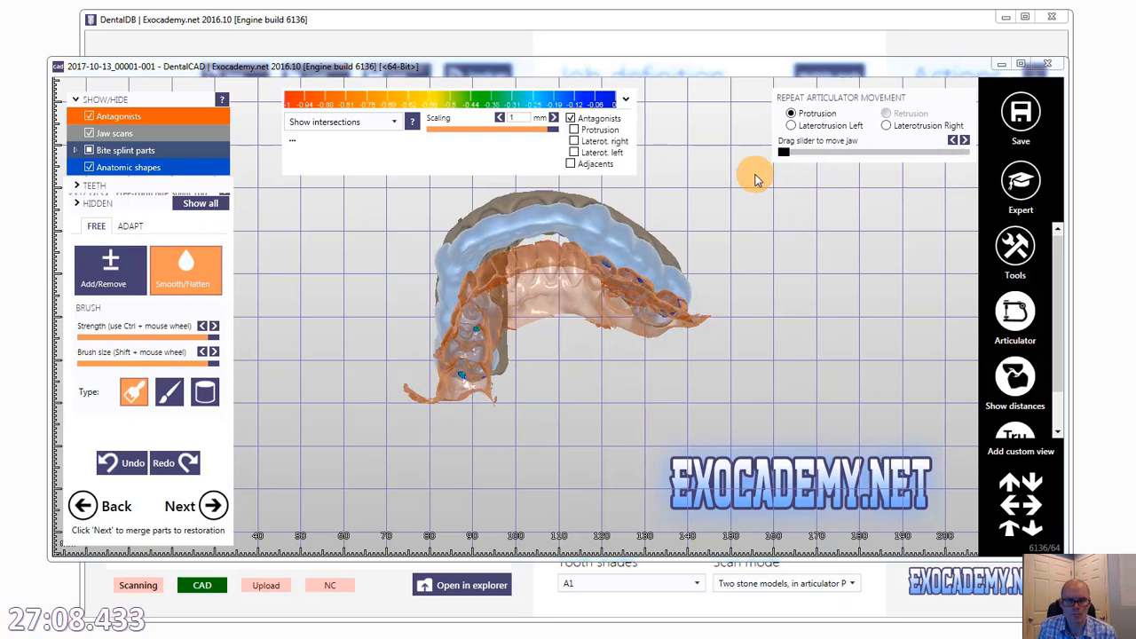
right_drag(754, 180, 682, 203)
drag(786, 151, 733, 134)
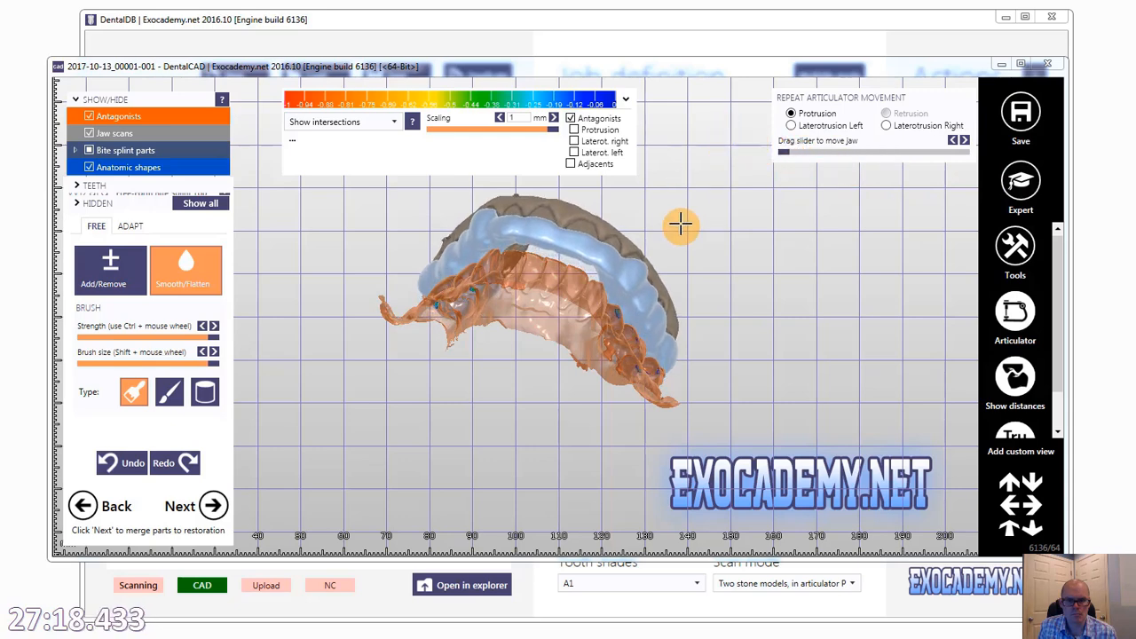
right_drag(692, 226, 688, 226)
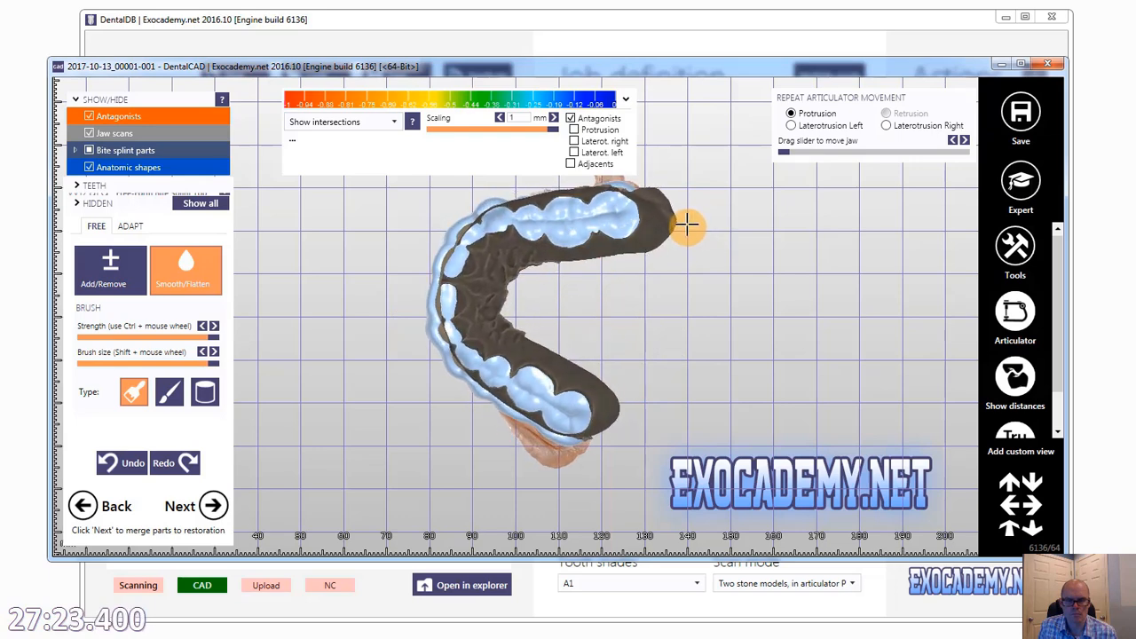
Finish the free-forming, merge the bite splint parts into the restoration, and display the list of saved files.
click(211, 503)
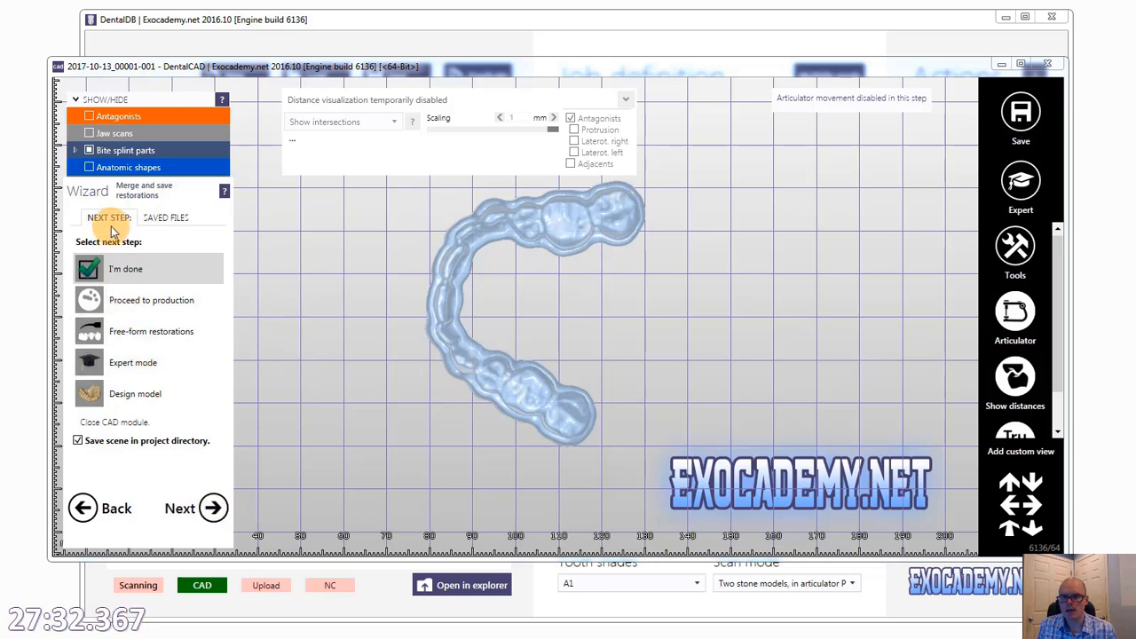
click(156, 220)
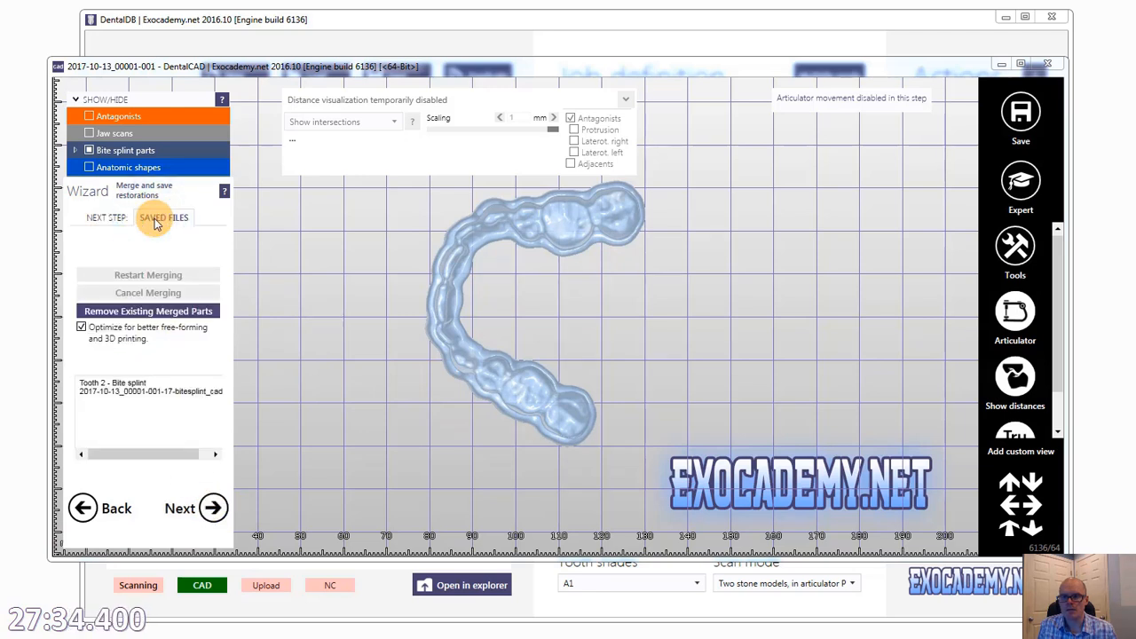